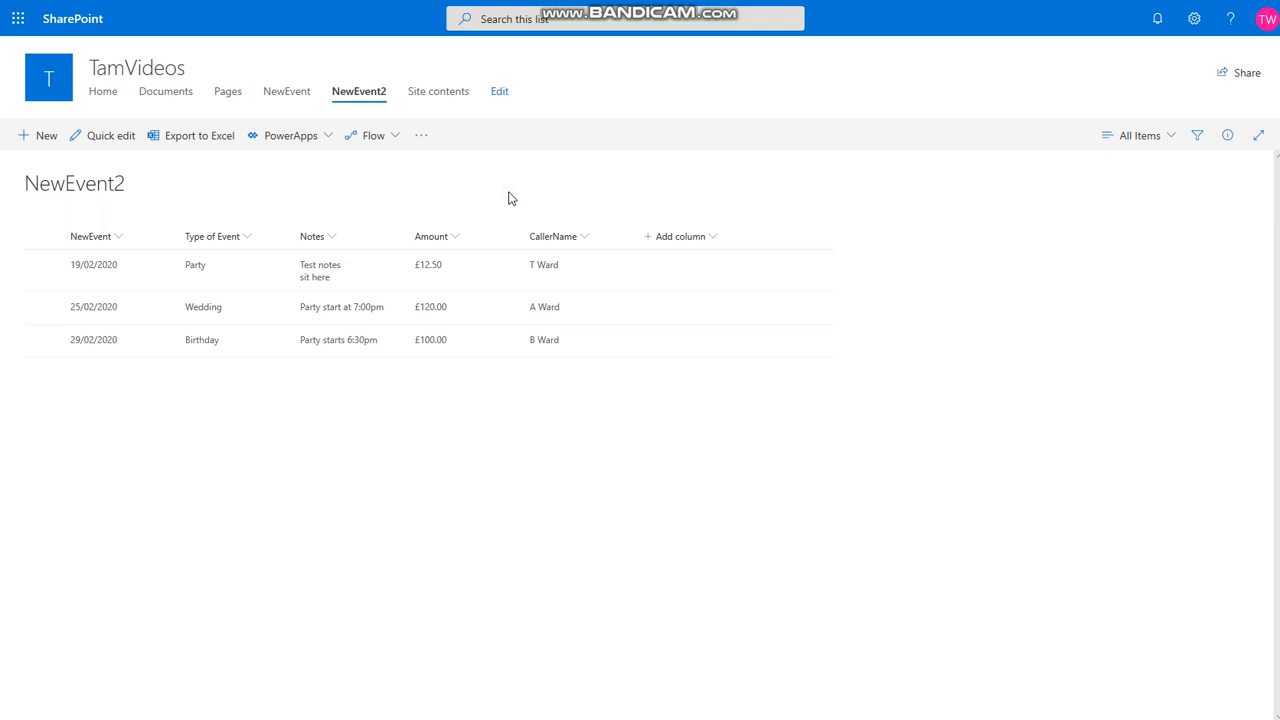
- Use PowerApps > Create an app on the NewEvent2 list to create an app named 'Test 2'
left_click(210, 177)
left_click(314, 144)
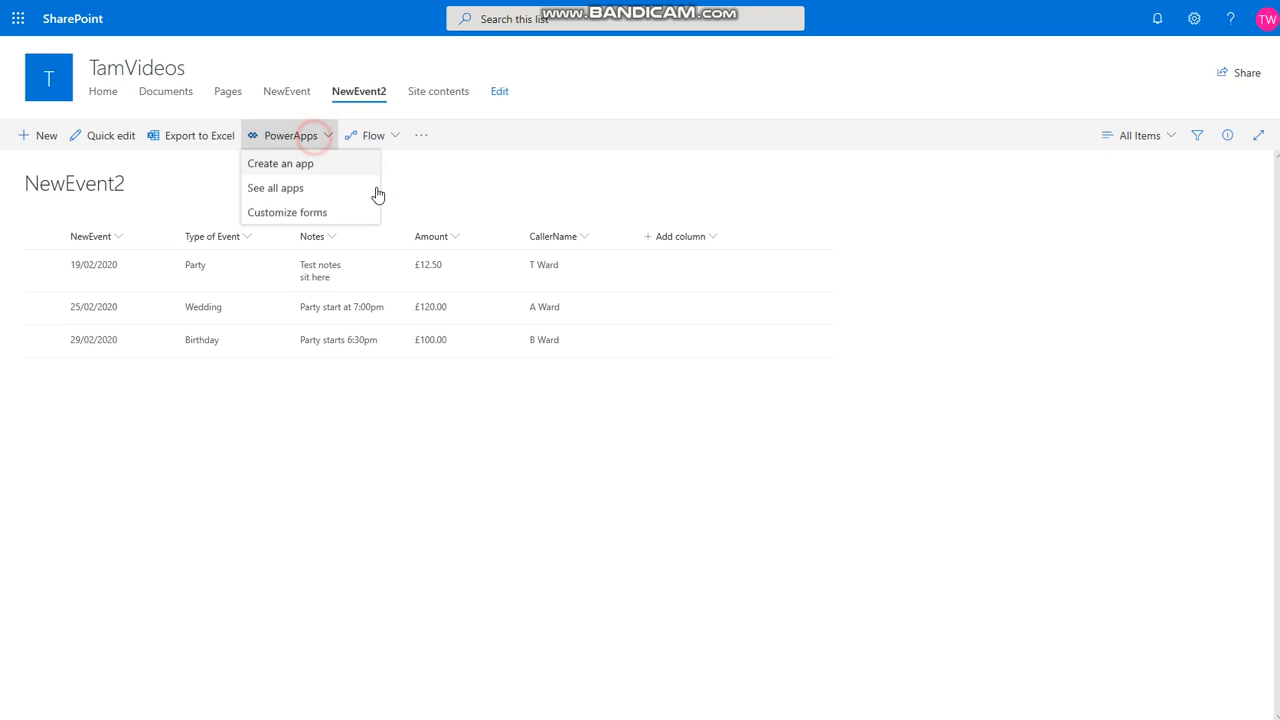
left_click(293, 166)
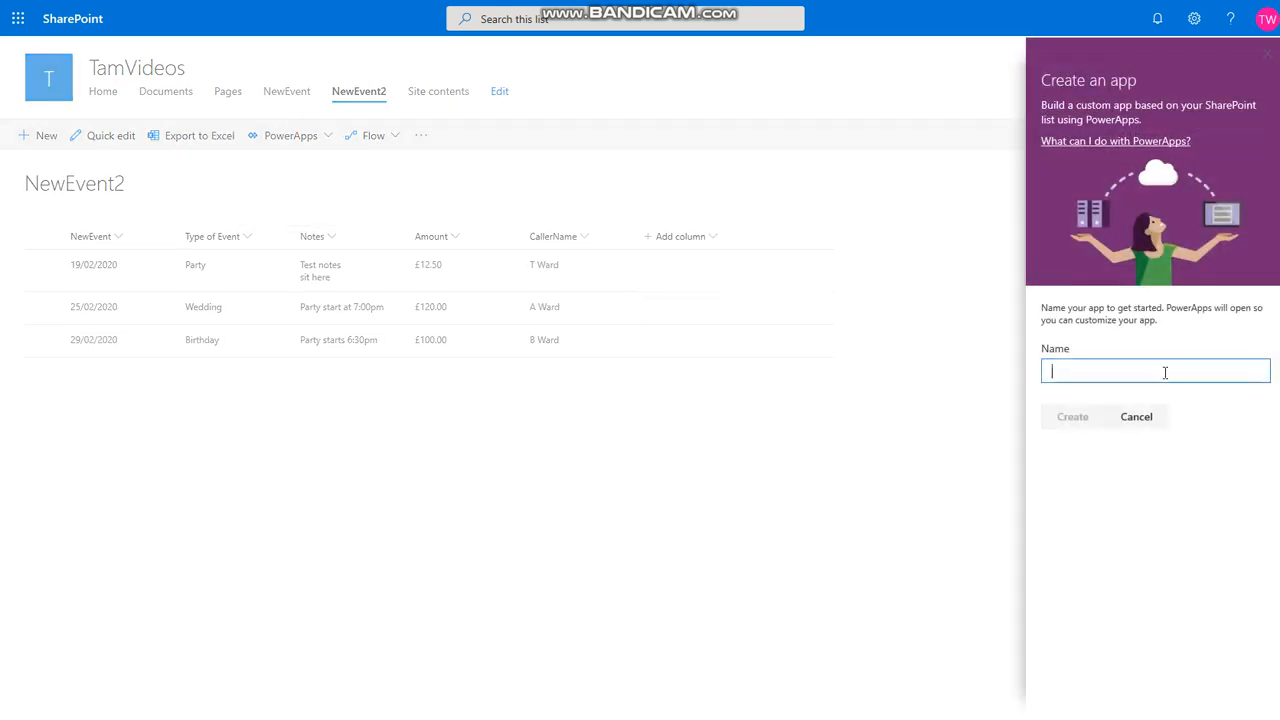
left_click(1148, 369)
left_click(1160, 515)
left_click(1072, 417)
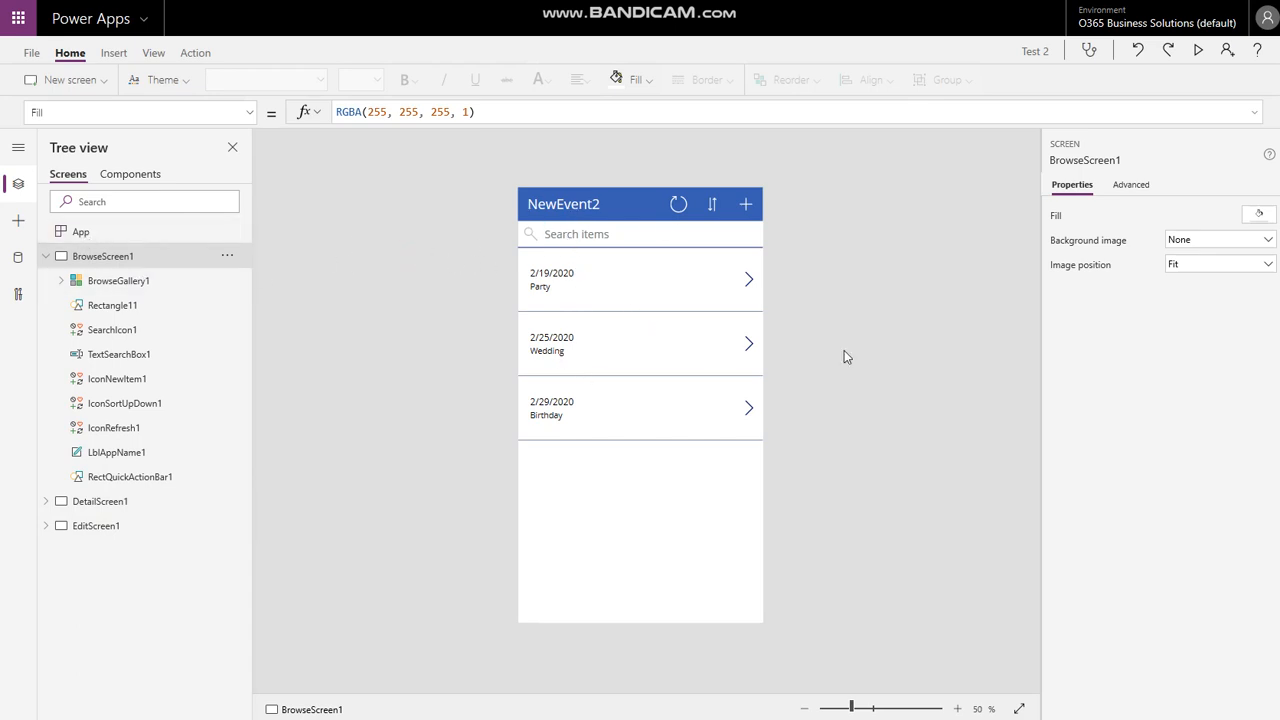
- Preview the generated app, open its new-event form, then close the preview and the tip
left_click(1198, 50)
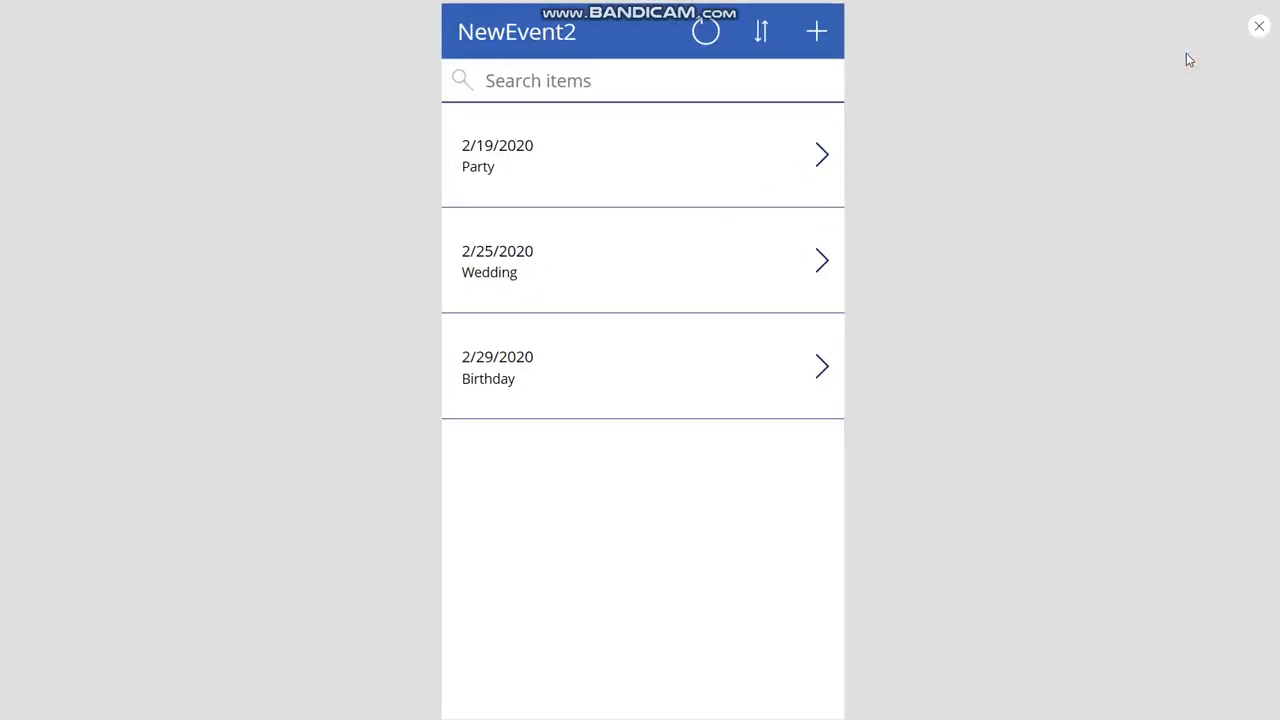
left_click(816, 33)
left_click(1102, 157)
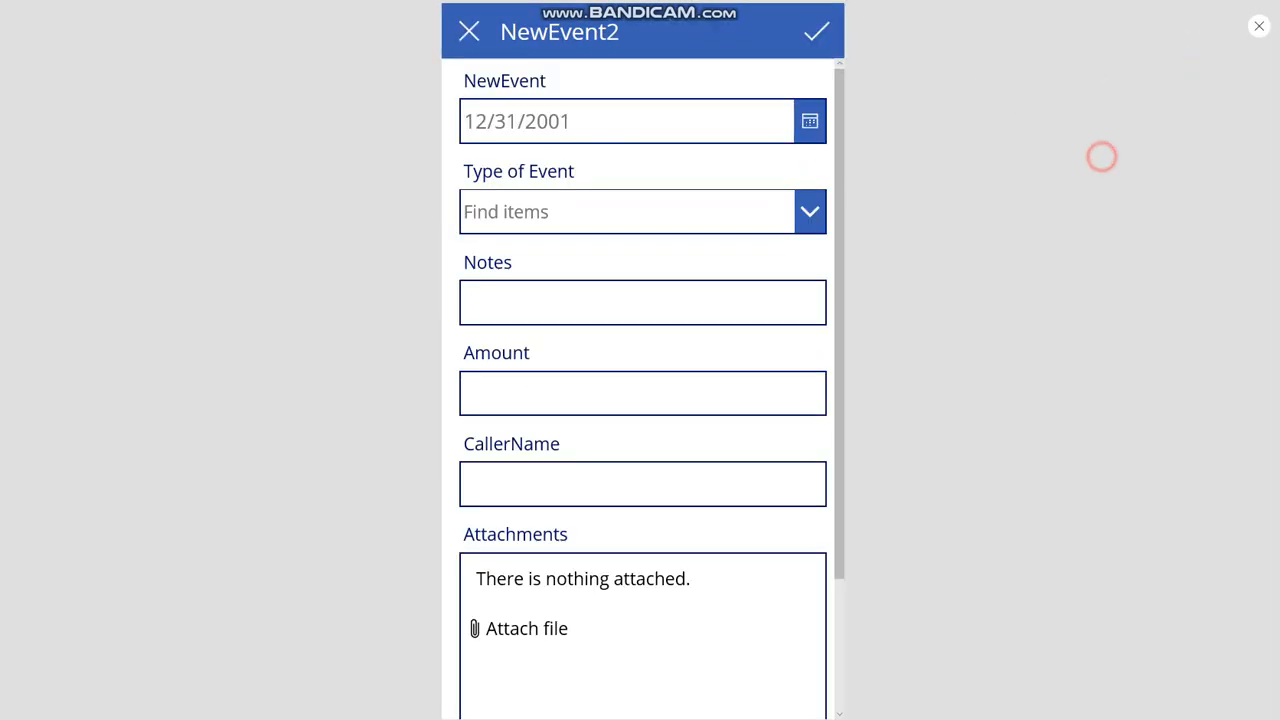
left_click(1259, 26)
- Preview EditScreen1's blank form and compare it with SharePoint's own New item panel
left_click(771, 418)
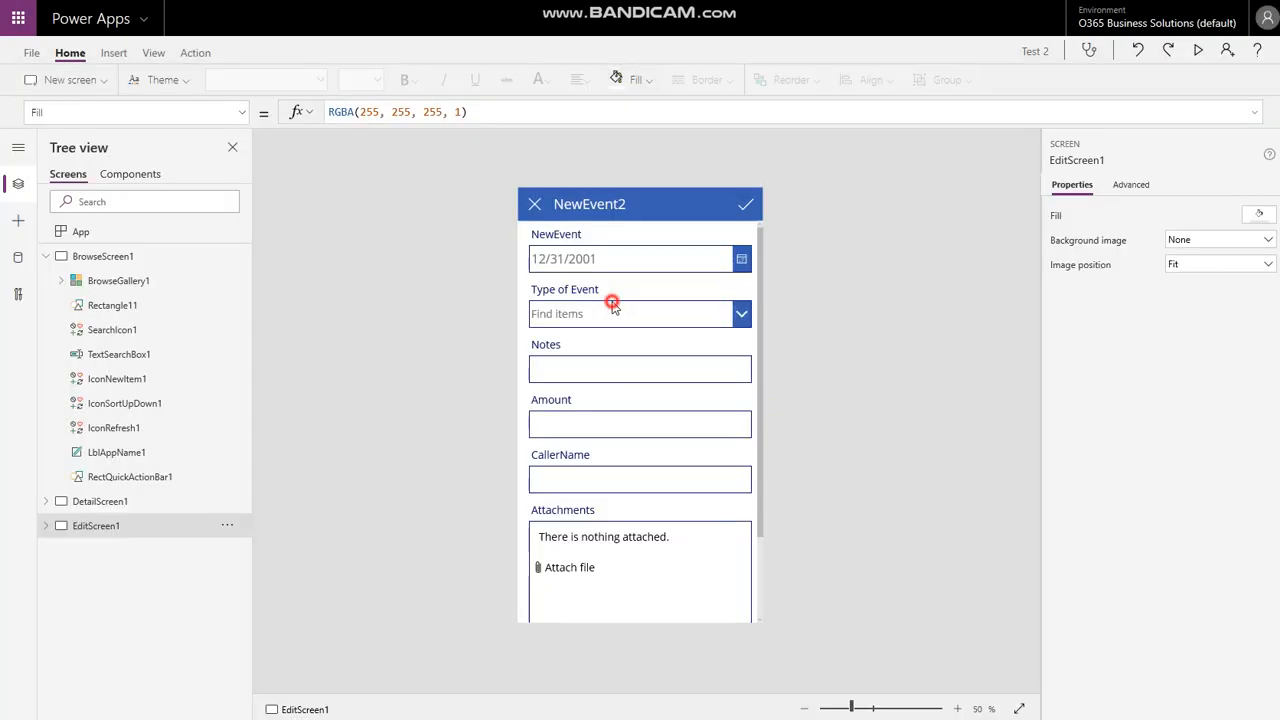
left_click(608, 300)
left_click(95, 525)
scroll(88, 455, "down", 2)
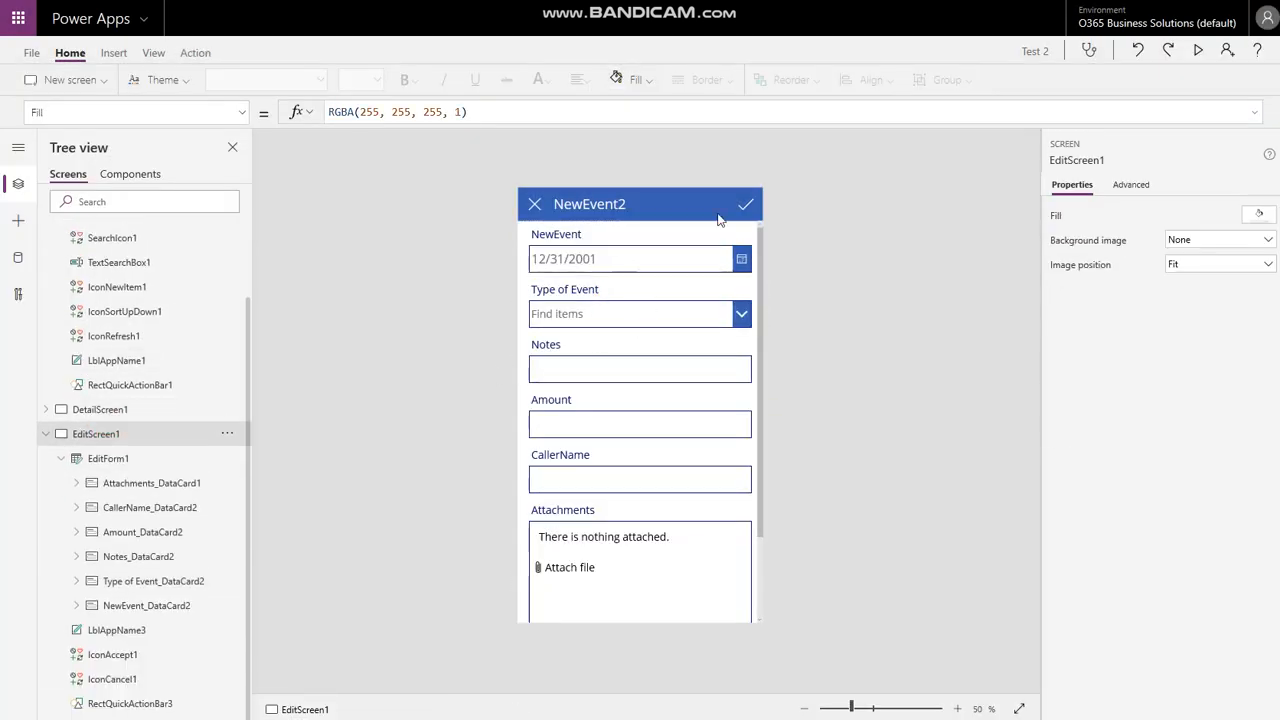
left_click(1201, 51)
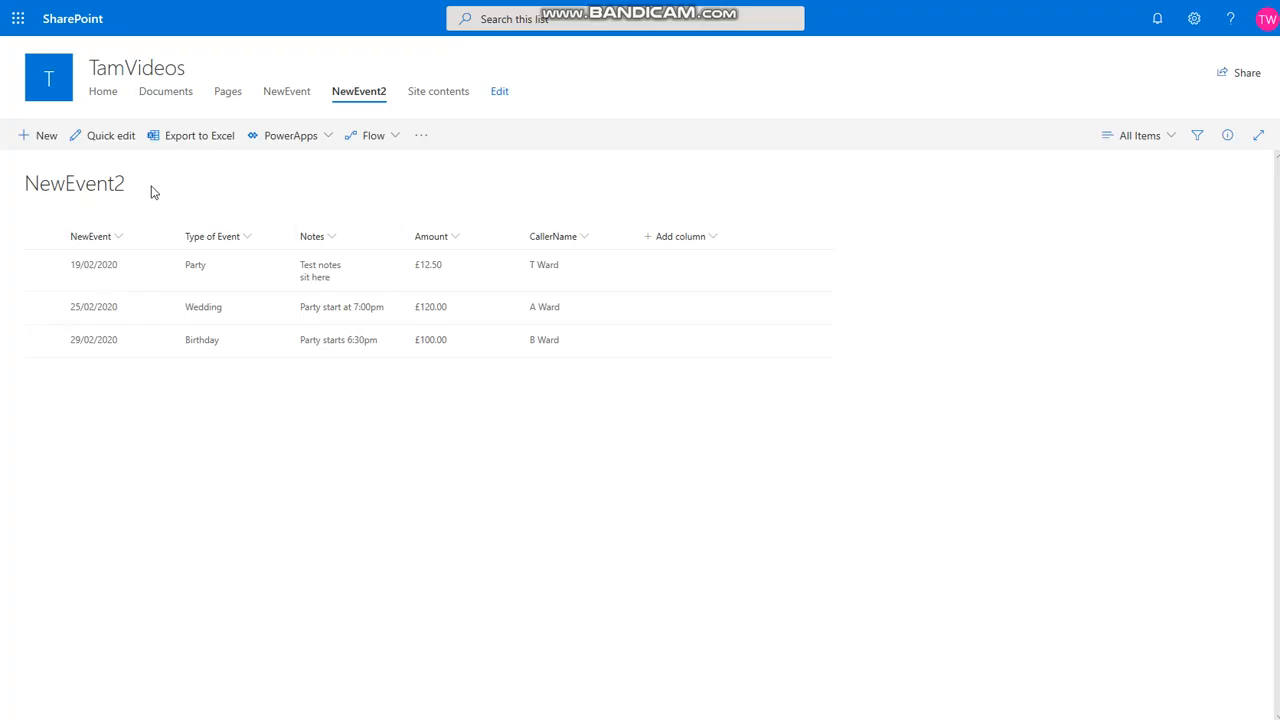
left_click(42, 135)
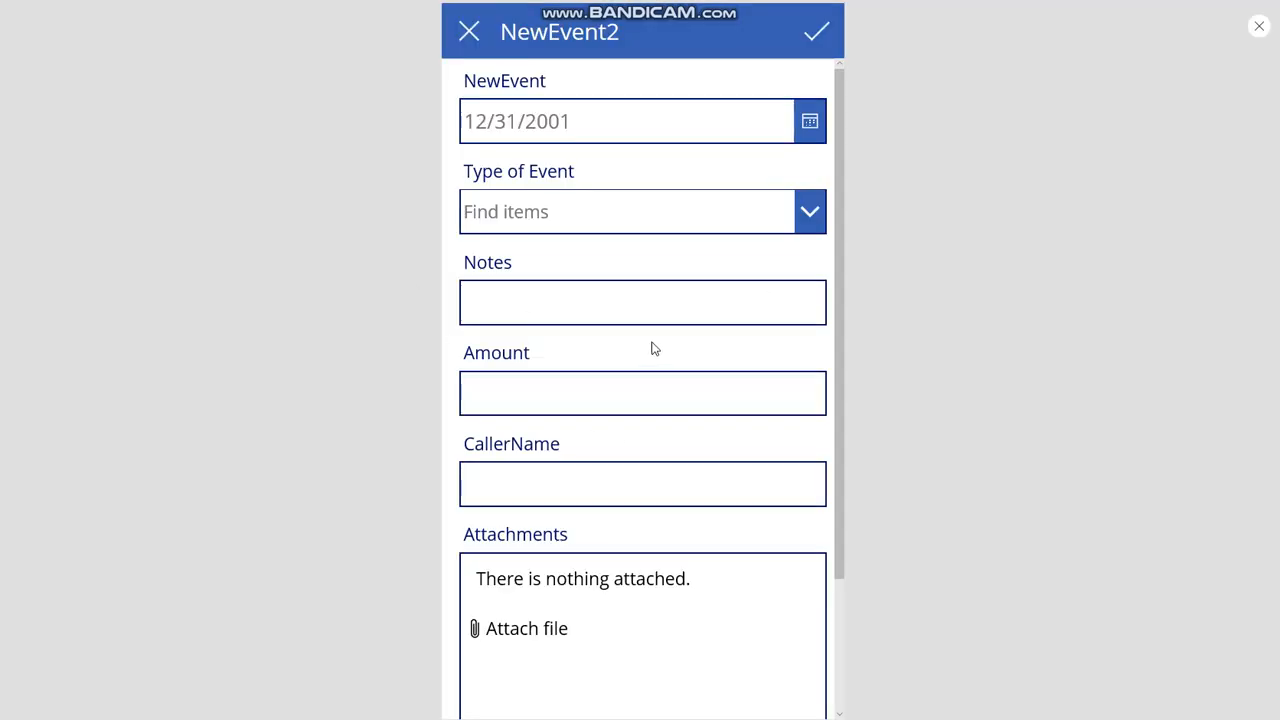
scroll(655, 340, "down", 2)
scroll(660, 317, "up", 2)
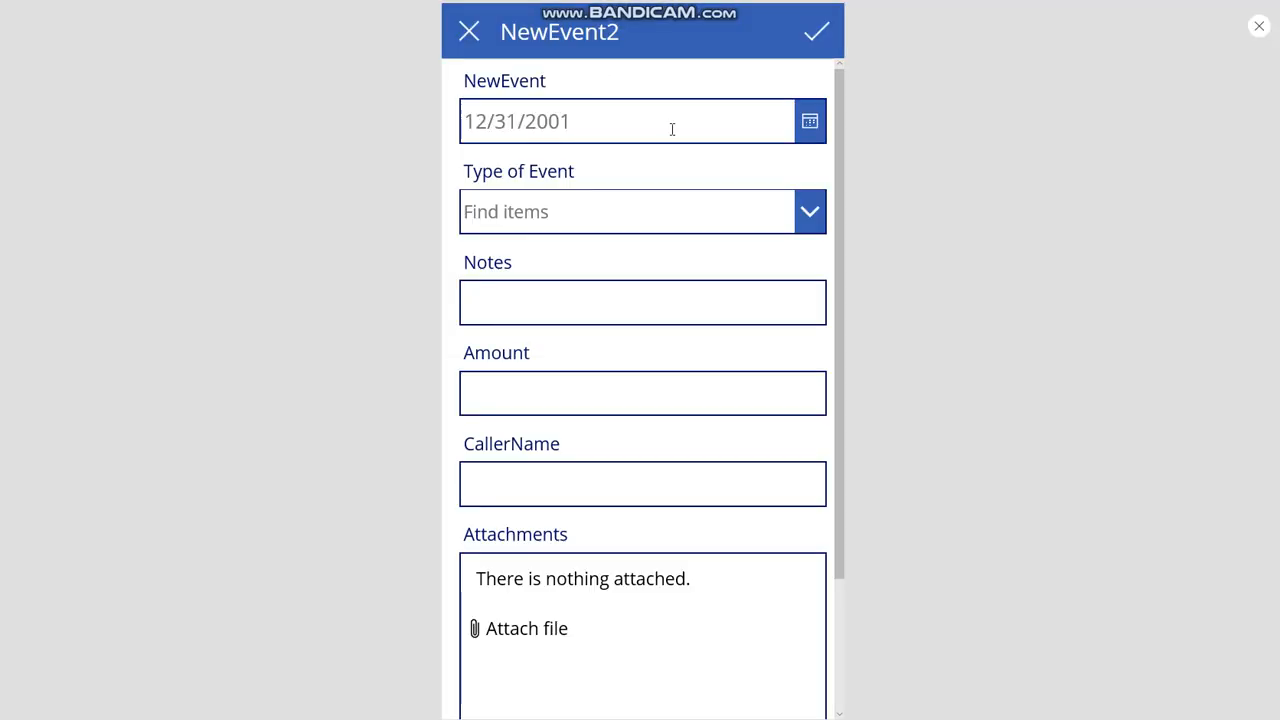
- Close the app preview and dismiss the tip so it no longer appears
left_click(974, 184)
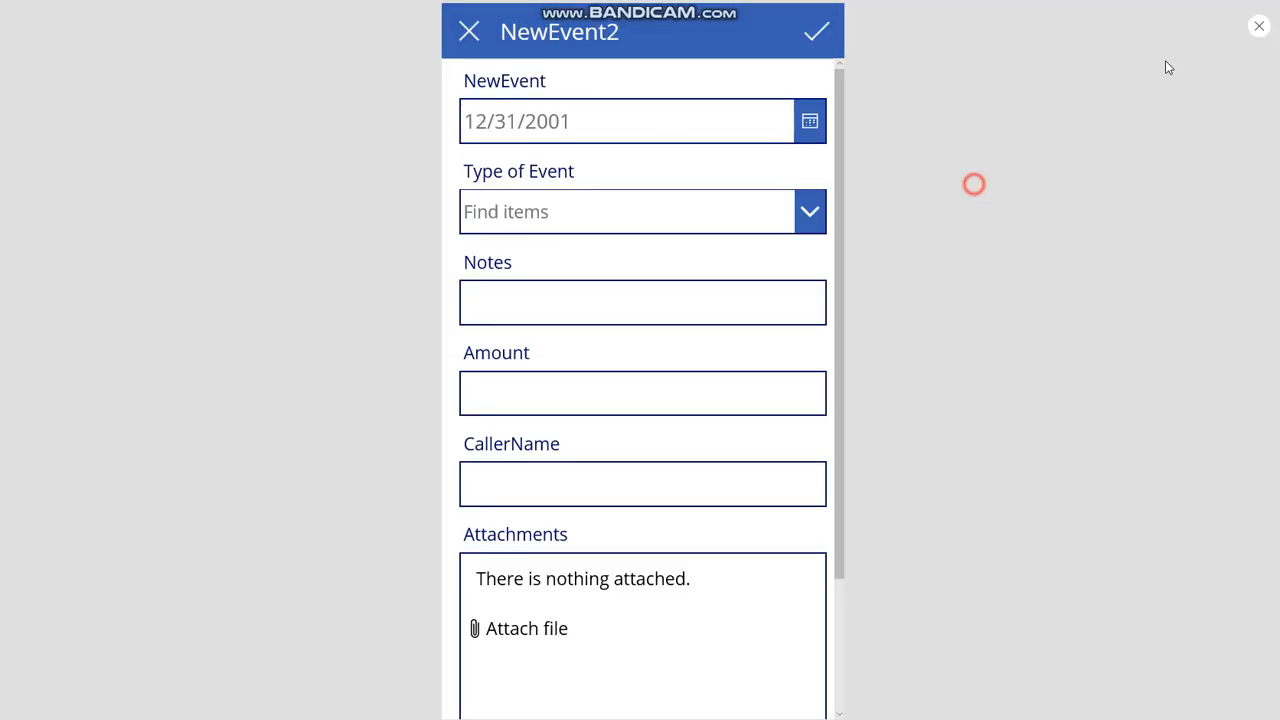
left_click(1258, 31)
left_click(478, 416)
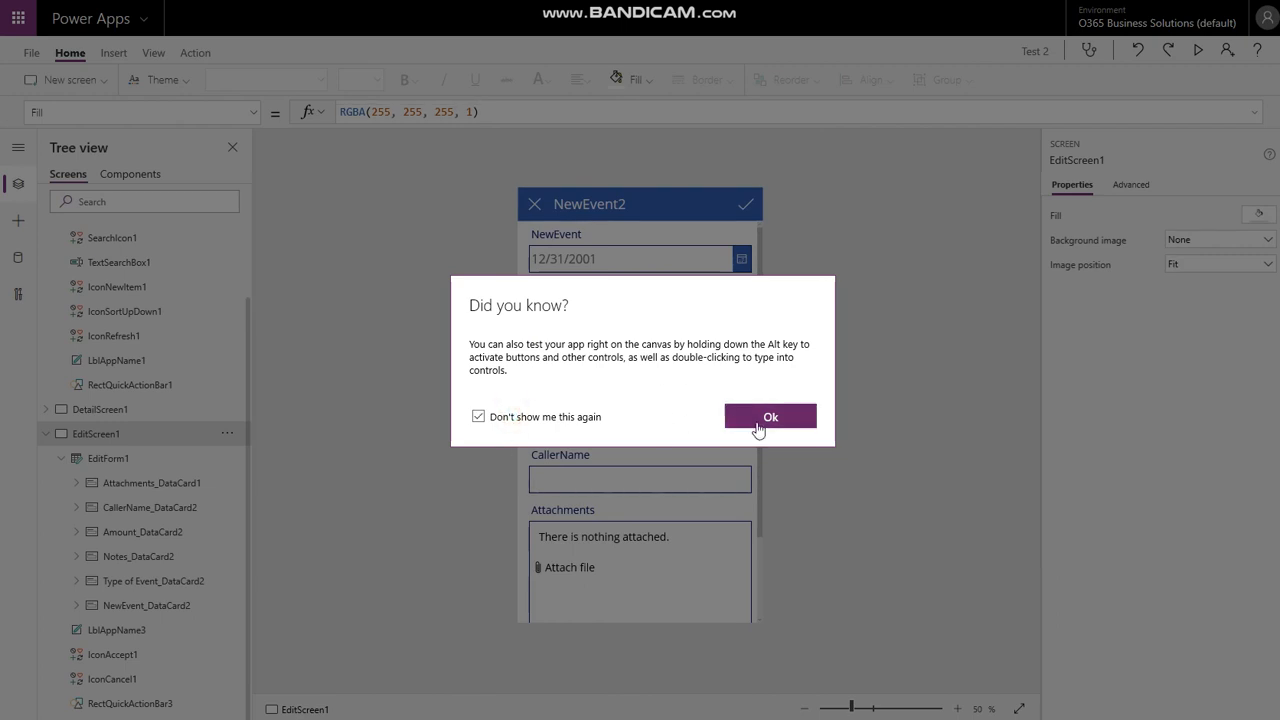
left_click(764, 417)
left_click(904, 293)
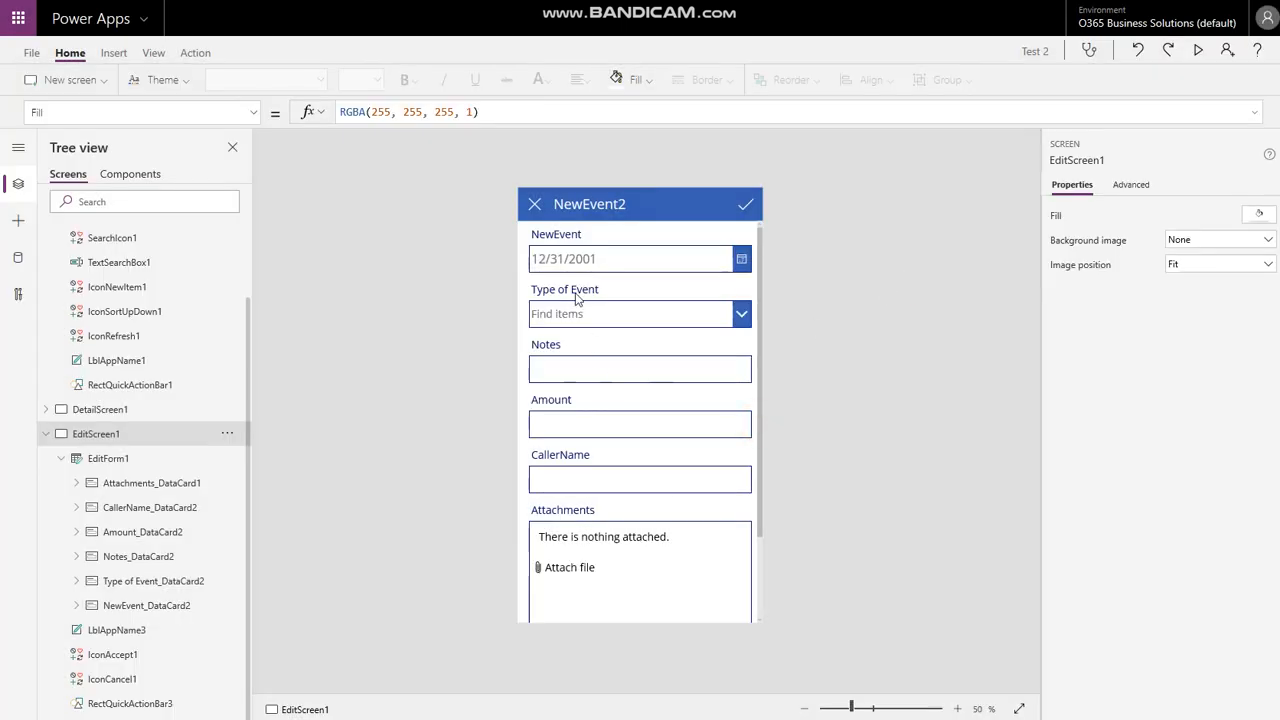
- Delete the Attachments_DataCard1 card from the form, then select the NewEvent card
left_click(607, 531)
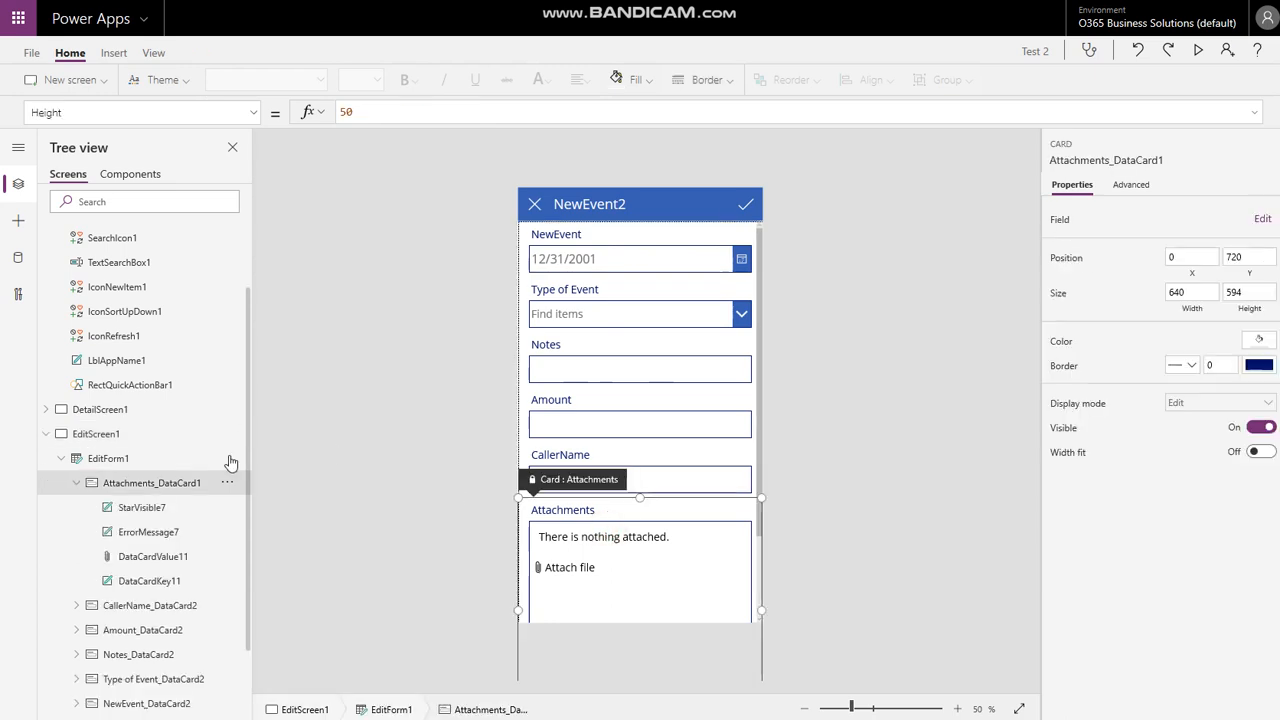
key("Delete")
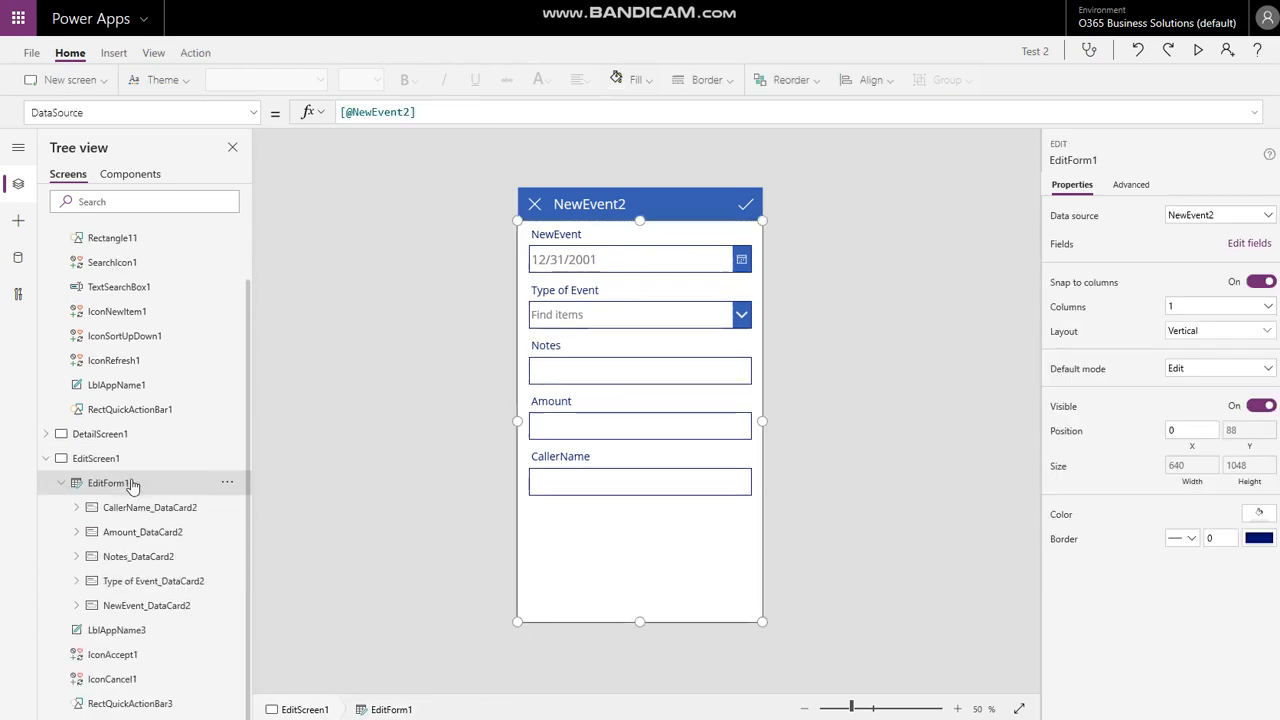
left_click(560, 259)
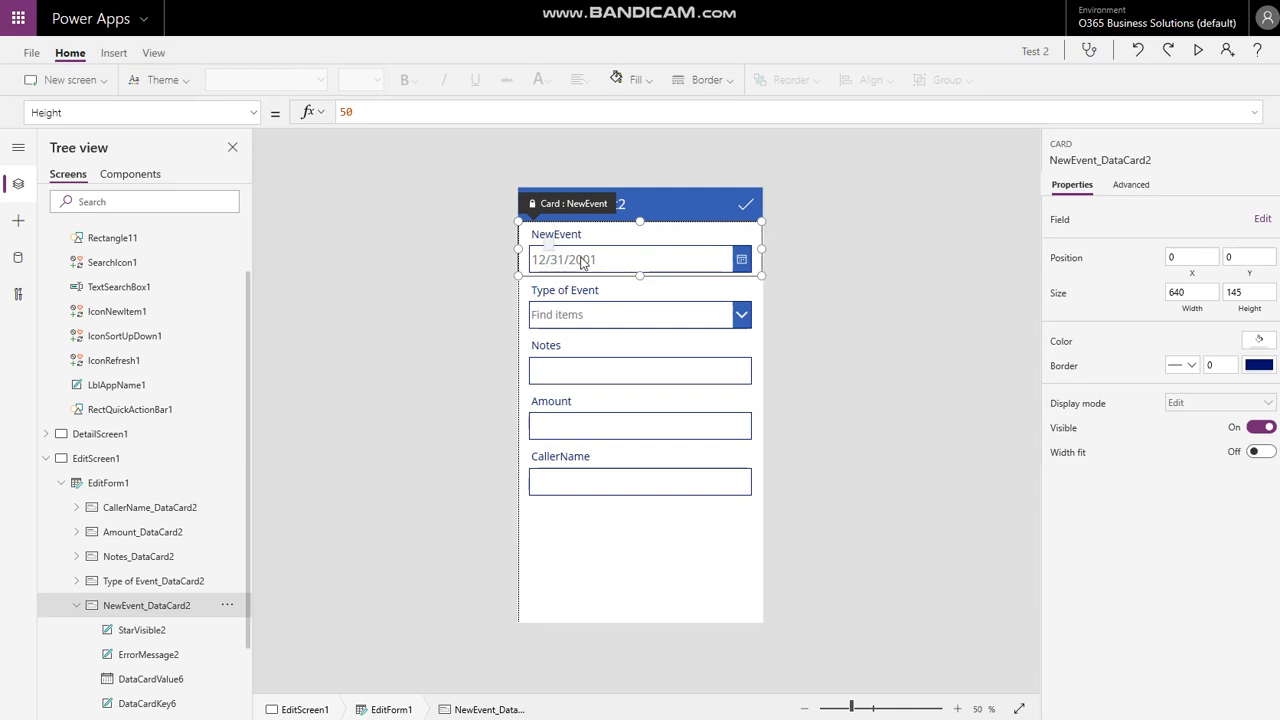
- Unlock the NewEvent card on the Advanced tab and select its DataCardValue6 date picker
left_click(1131, 184)
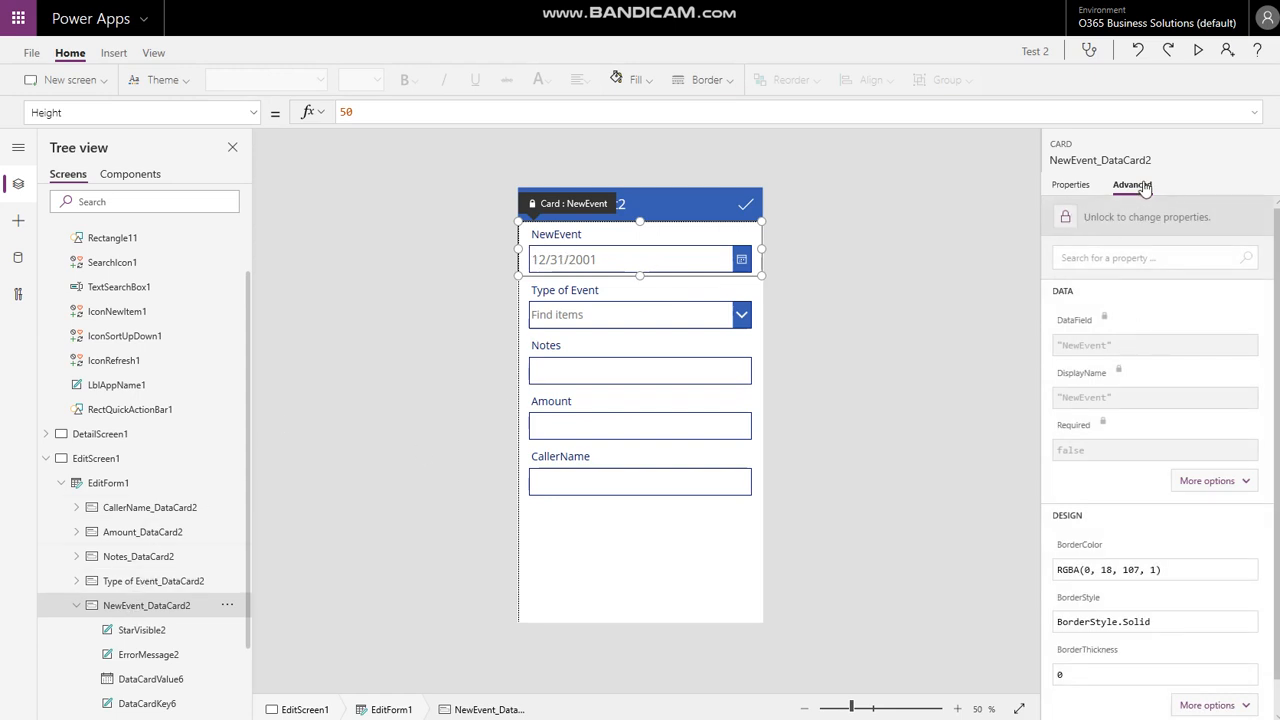
left_click(1066, 216)
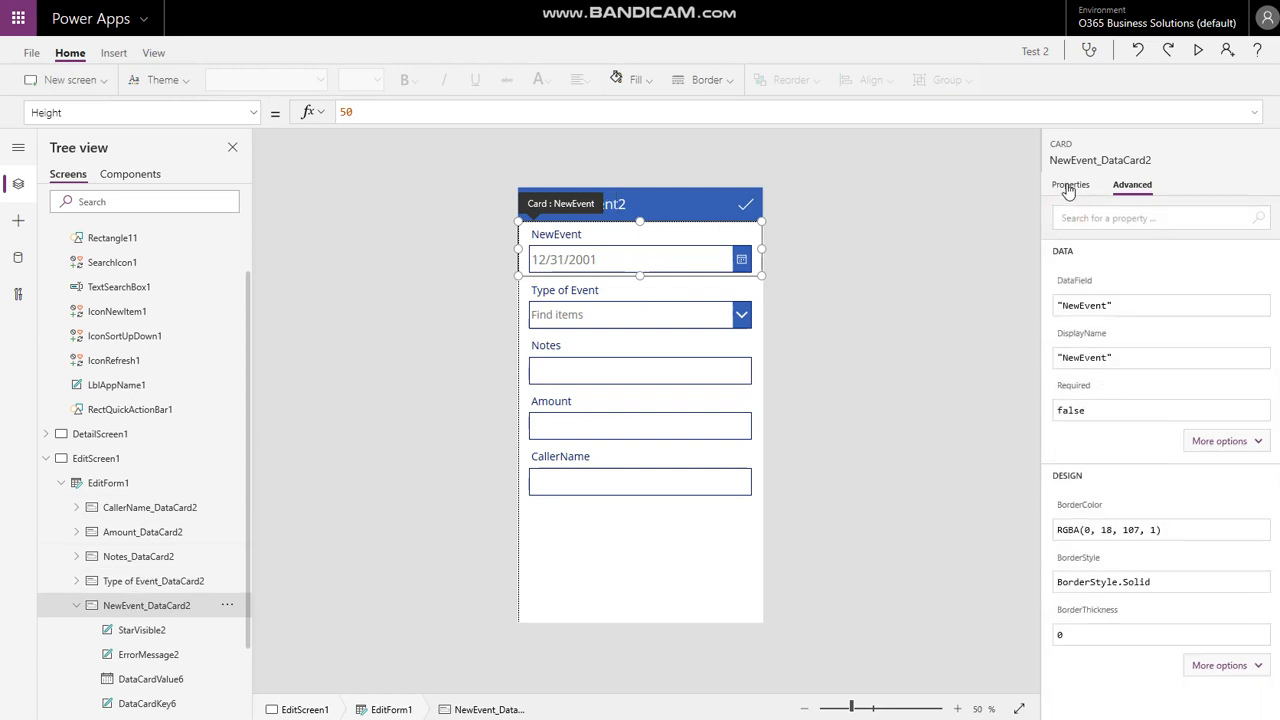
left_click(592, 260)
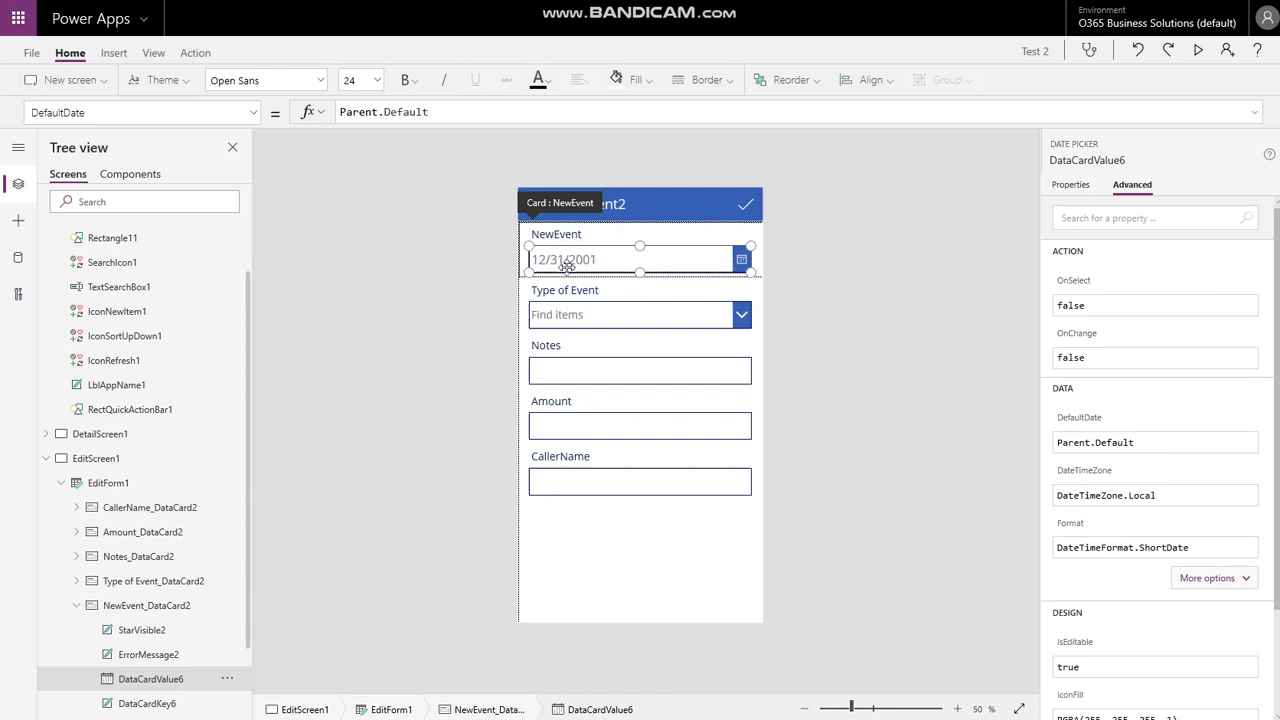
- Replace the date picker's Format DateTimeFormat.ShortDate with "dd/mm/yyyy"
left_click(1118, 552)
double_click(1119, 548)
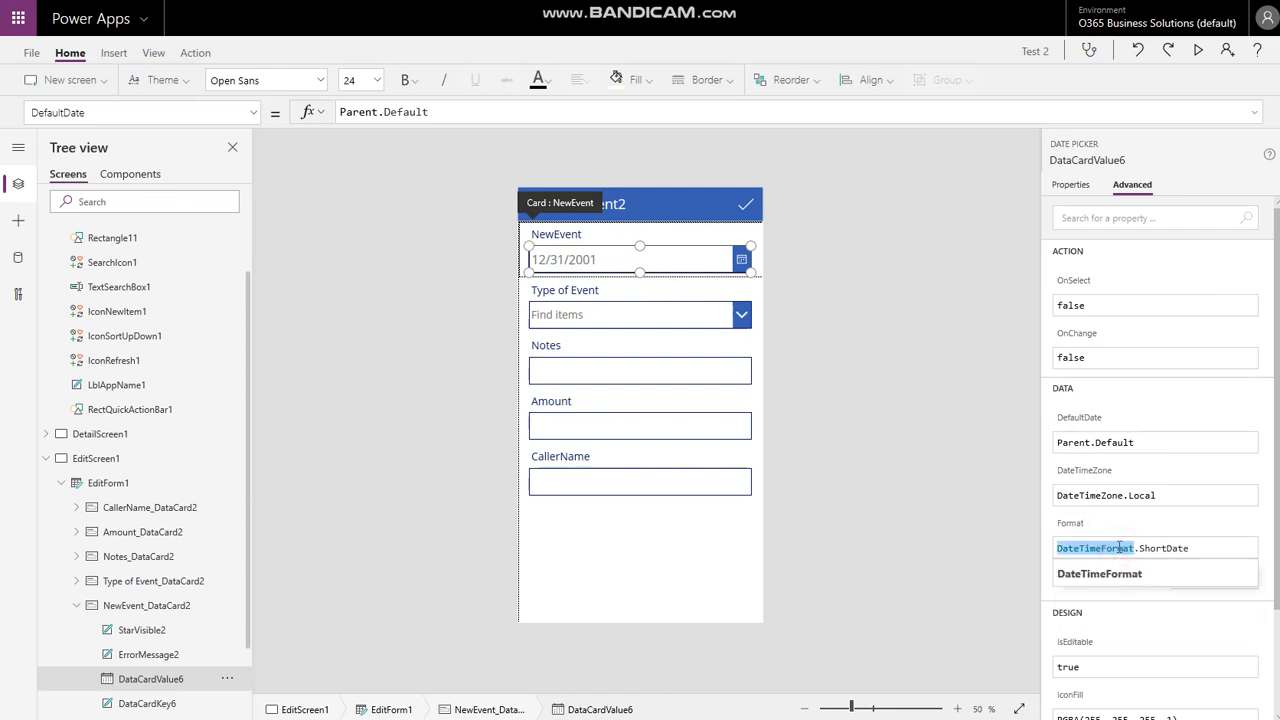
key("BackSpace")
key("Delete")
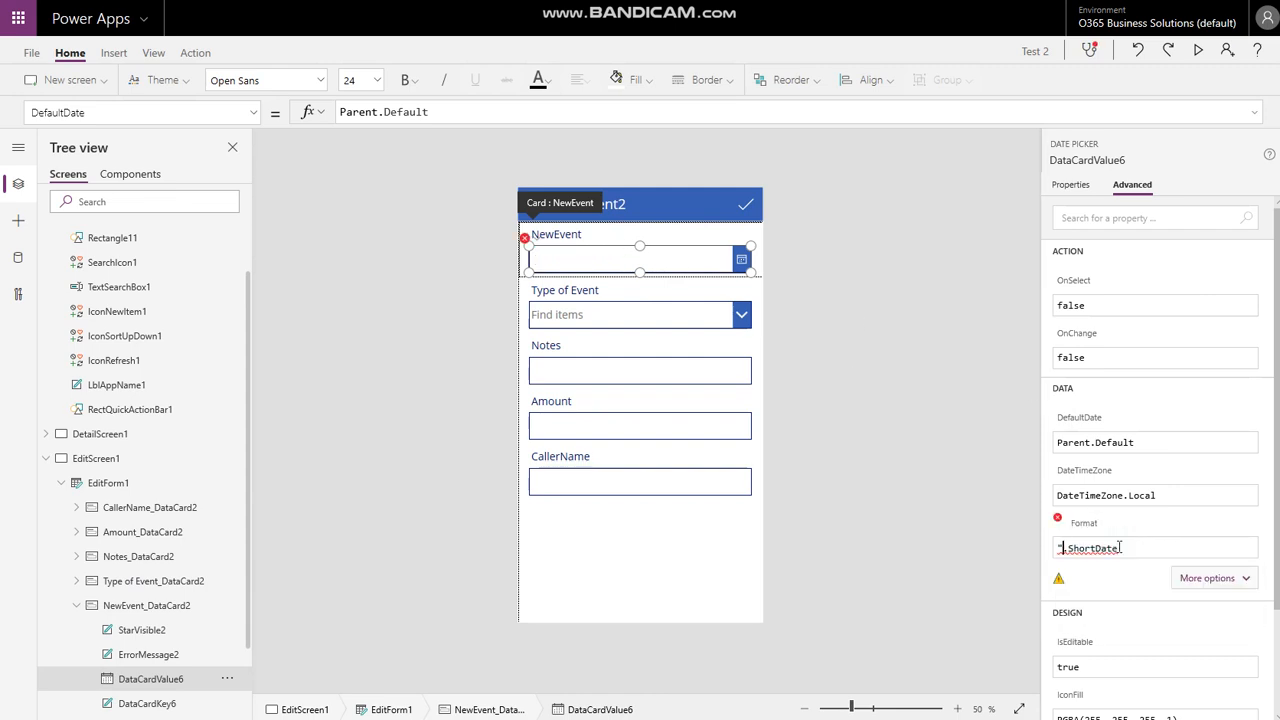
type("\"dd/mm/yyyy\"")
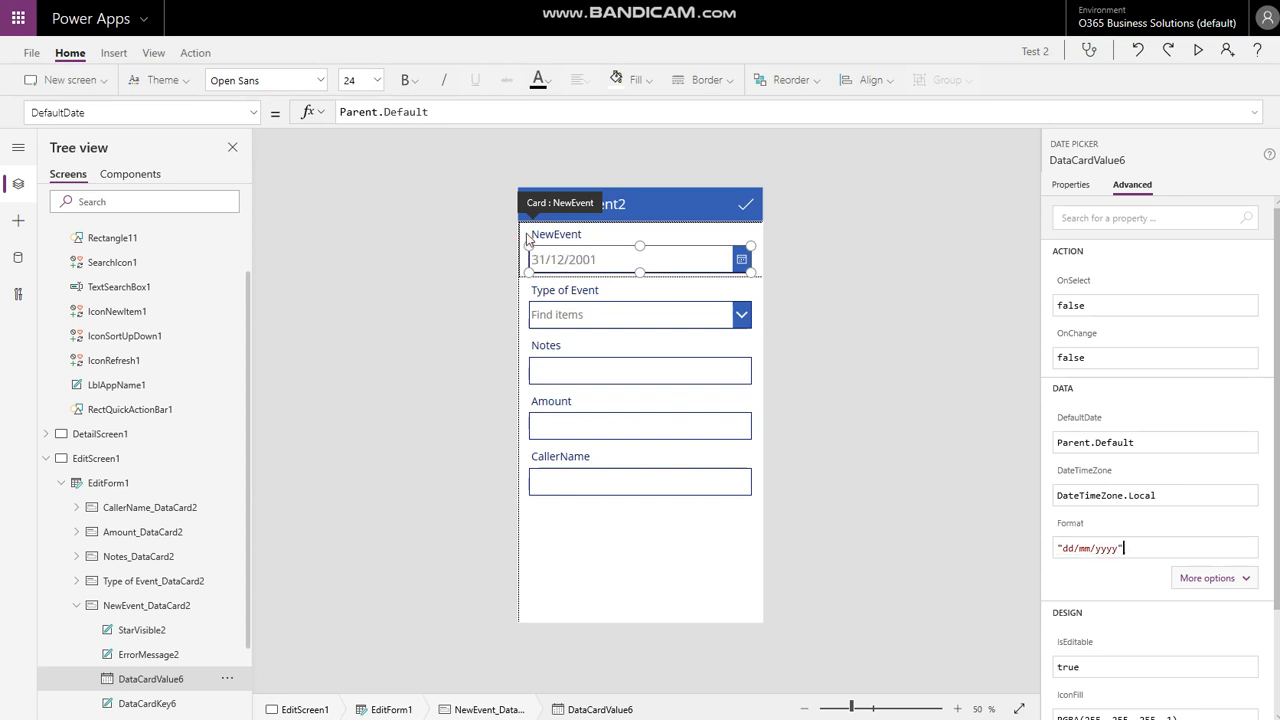
left_click(900, 258)
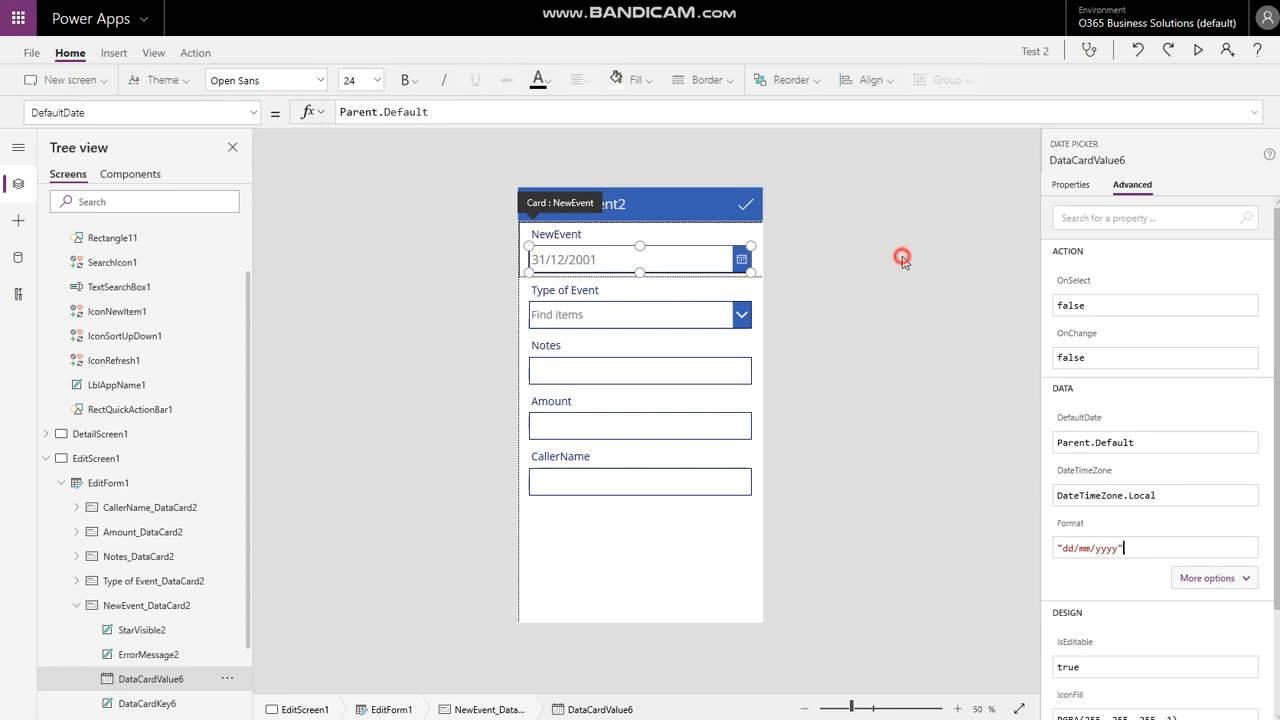
- Unlock Notes_DataCard2 and set its DataCardValue8 input Mode to Multiline
left_click(543, 374)
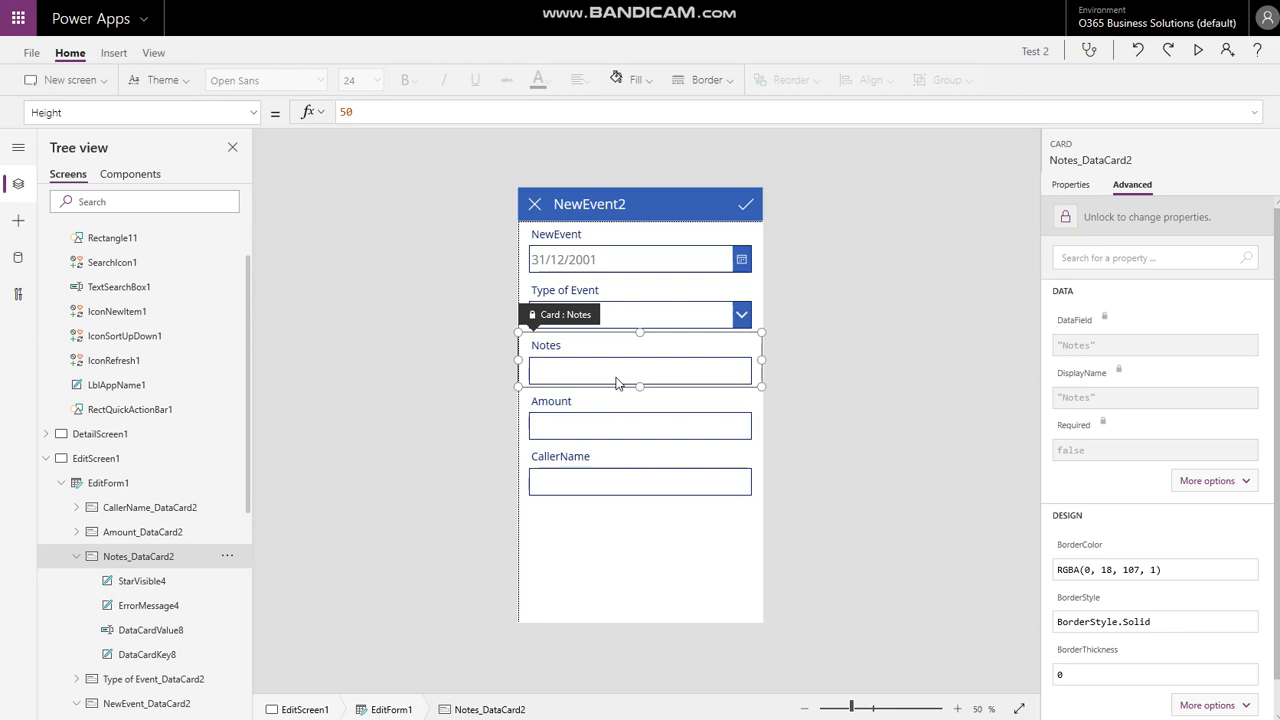
left_click(1068, 217)
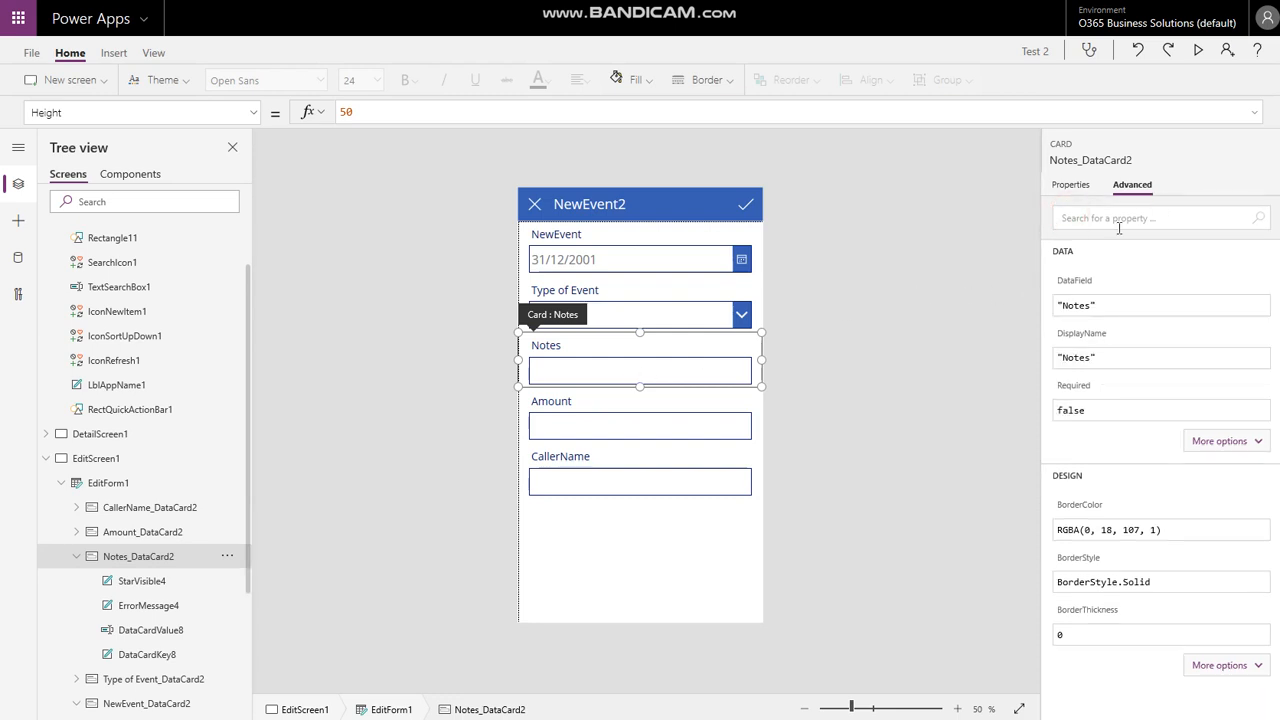
left_click(566, 372)
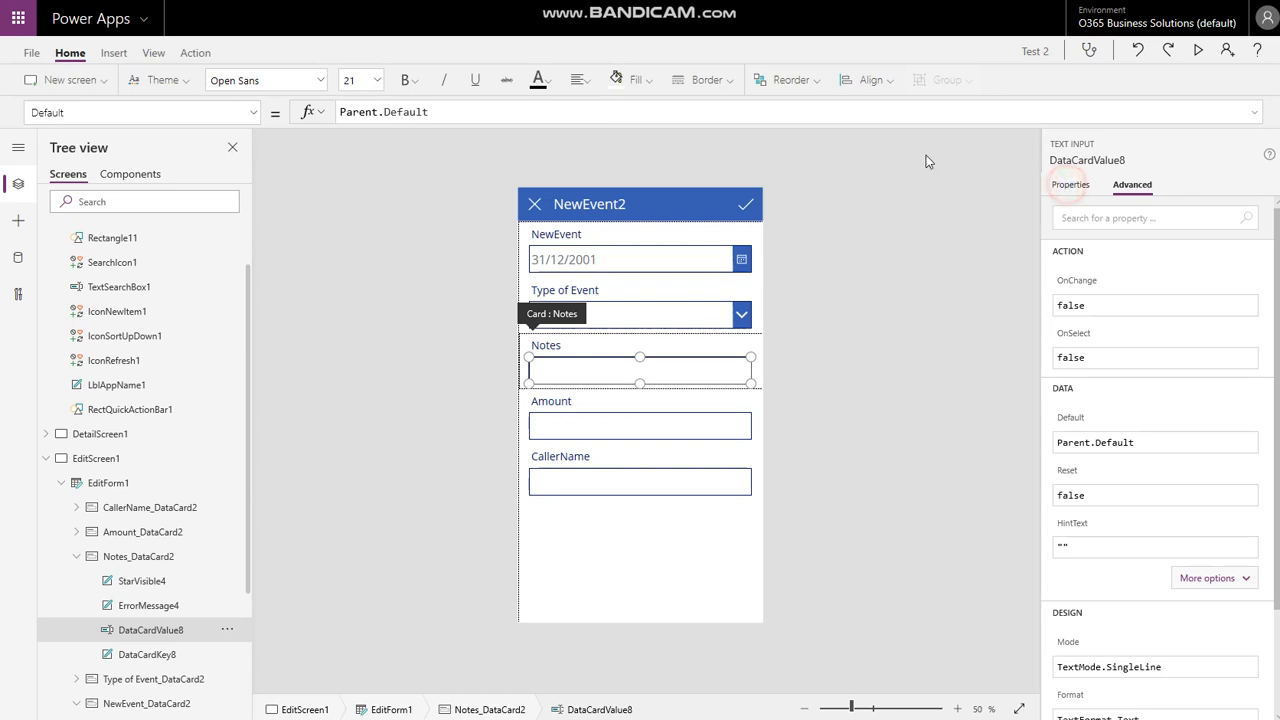
left_click(1070, 185)
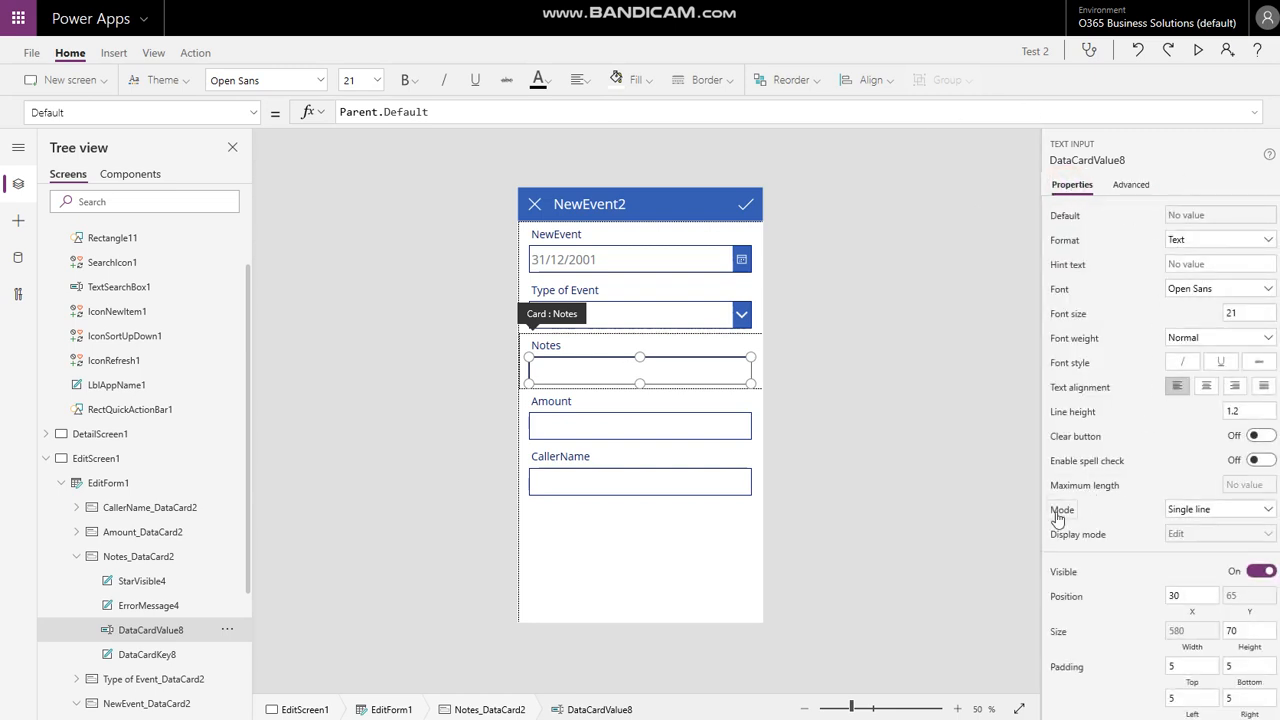
left_click(1192, 509)
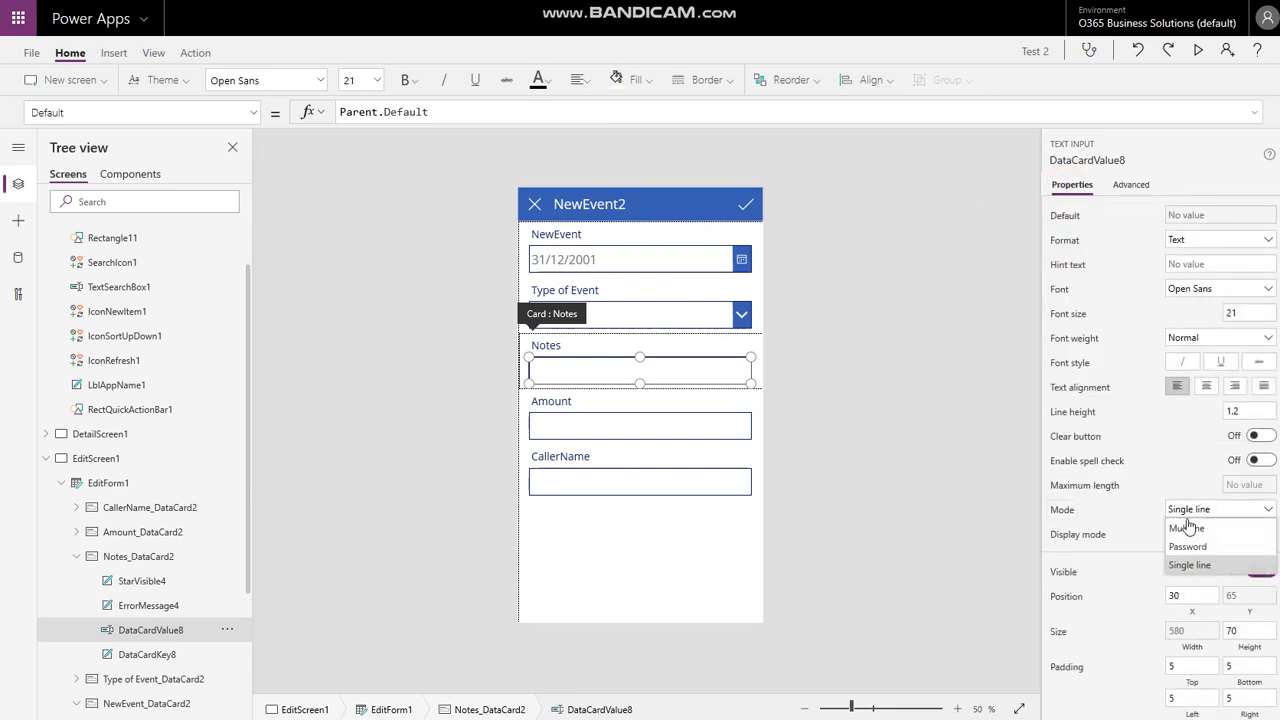
left_click(1190, 529)
- Set the Notes input height to 250 and check the resized form's cards
scroll(1150, 432, "down", 1)
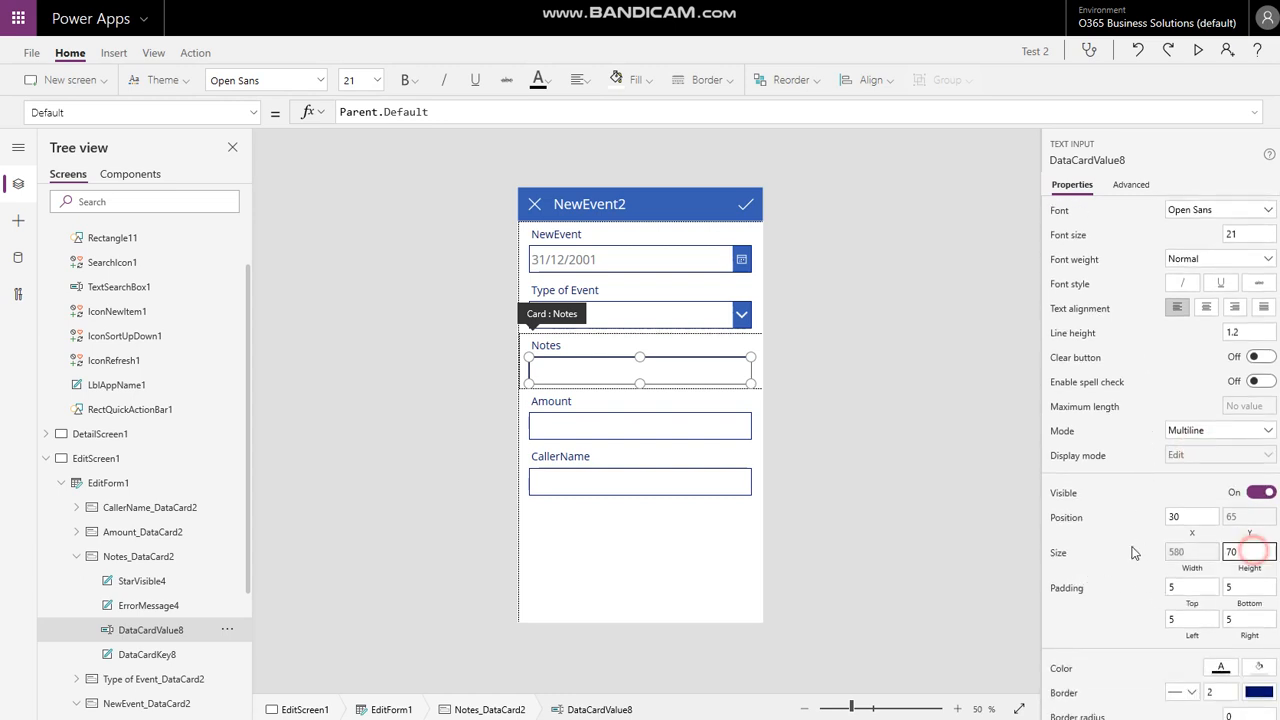
left_click(1249, 552)
type("250")
left_click(1129, 545)
left_click(417, 303)
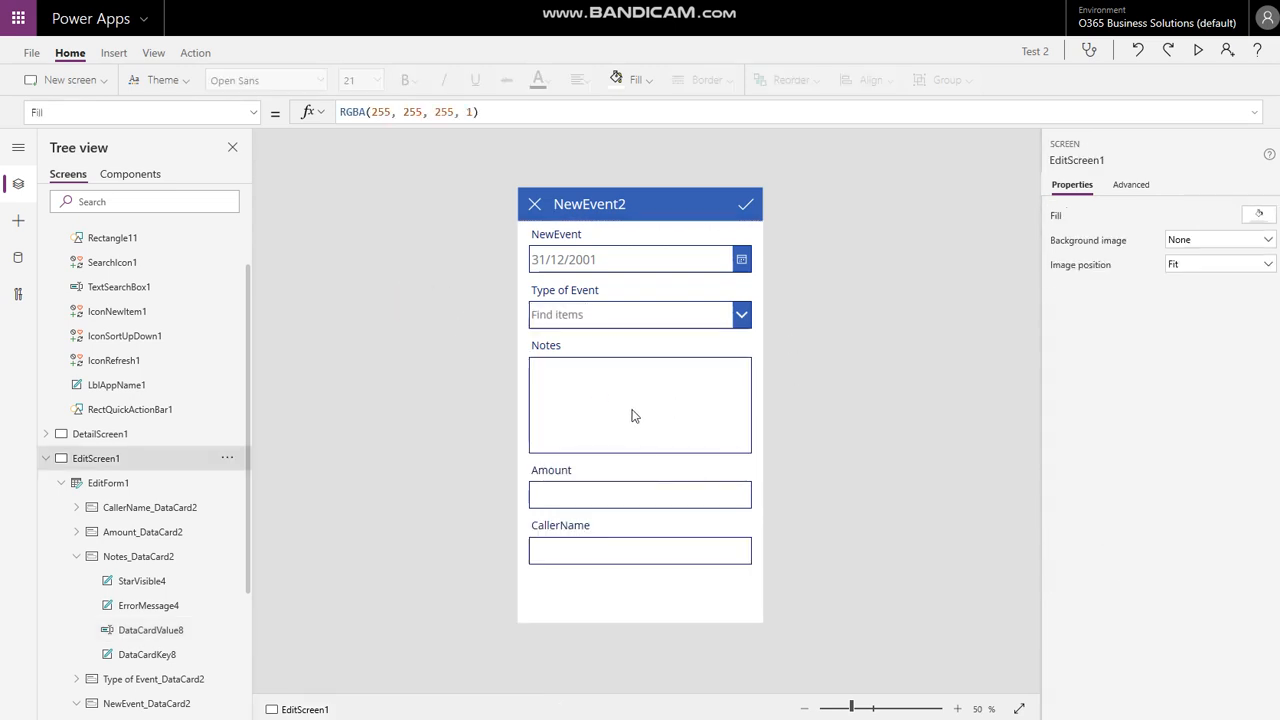
left_click(637, 399)
left_click(633, 396)
left_click(837, 381)
left_click(576, 498)
left_click(583, 543)
left_click(911, 283)
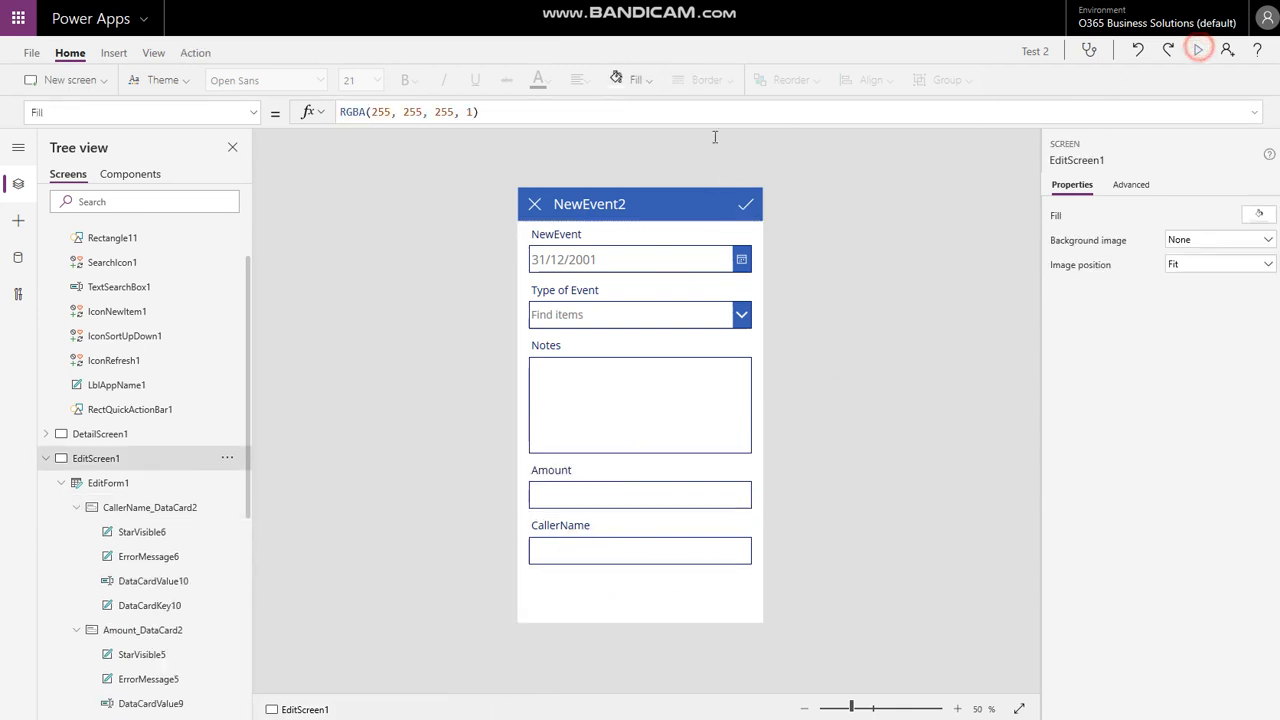
- In preview, enter event date 29/02/2020 and choose Birthday as the event type
left_click(1198, 49)
left_click(810, 121)
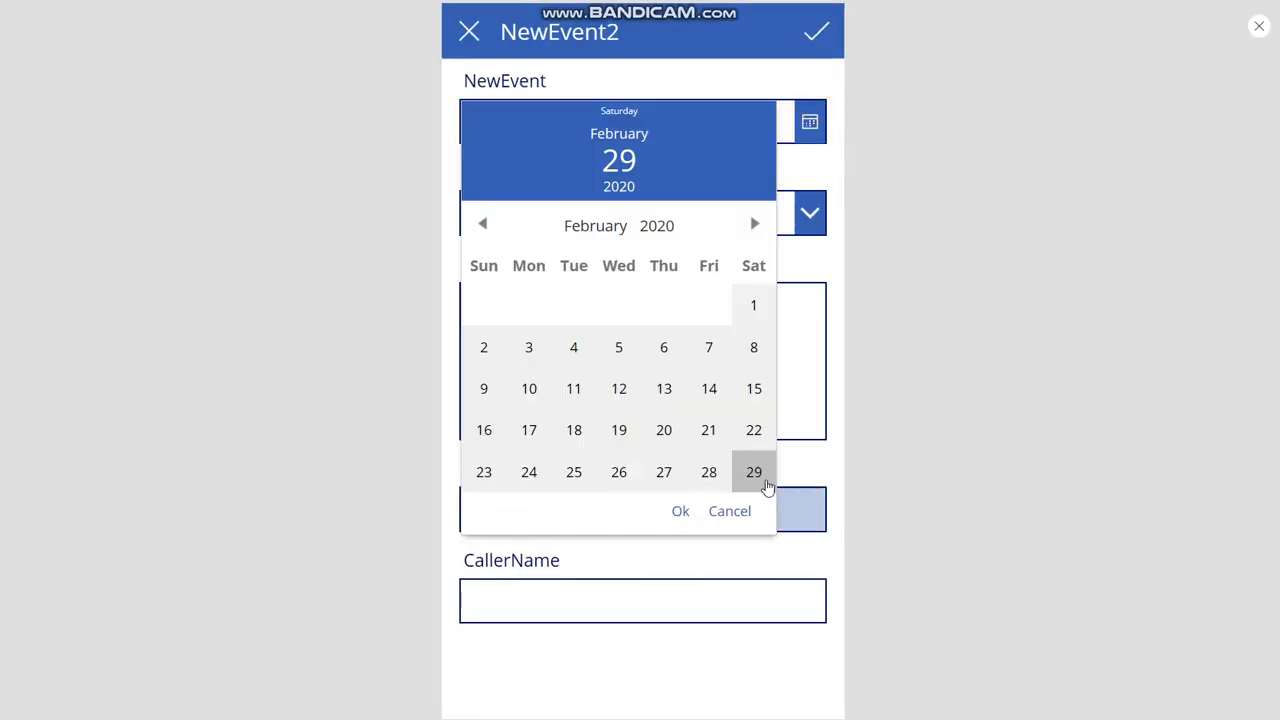
left_click(762, 484)
left_click(680, 511)
left_click(610, 210)
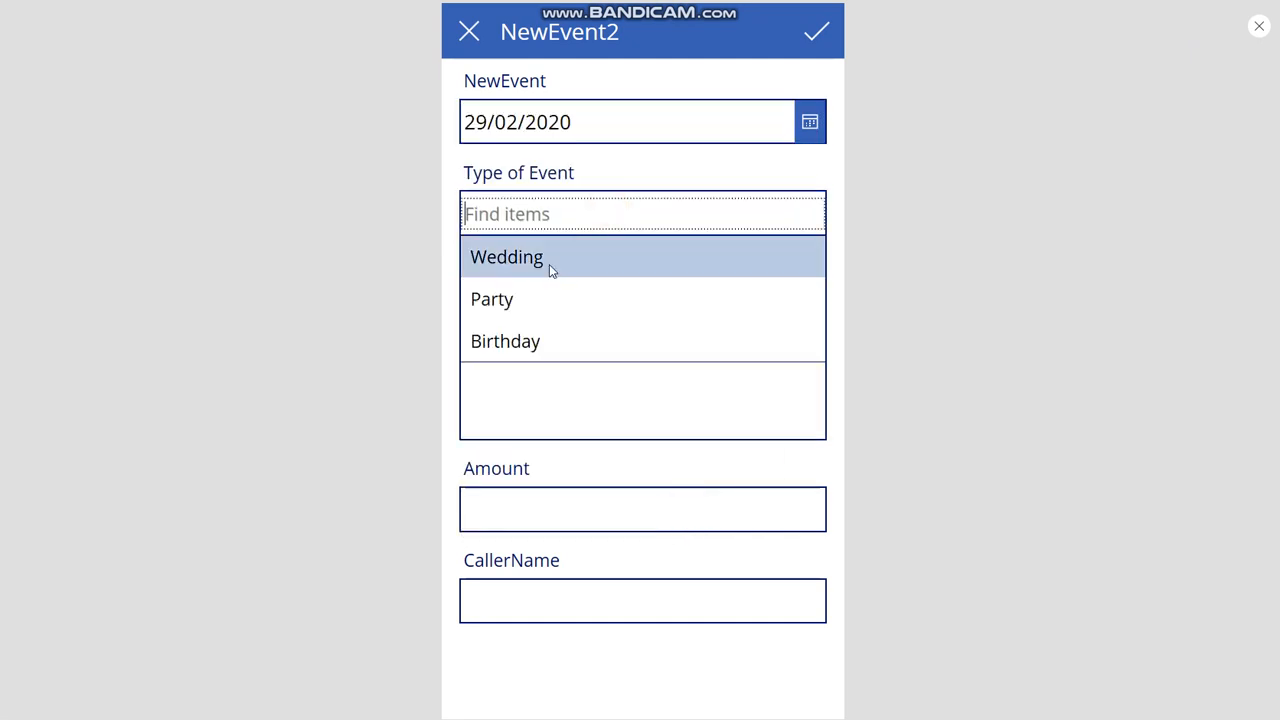
left_click(506, 340)
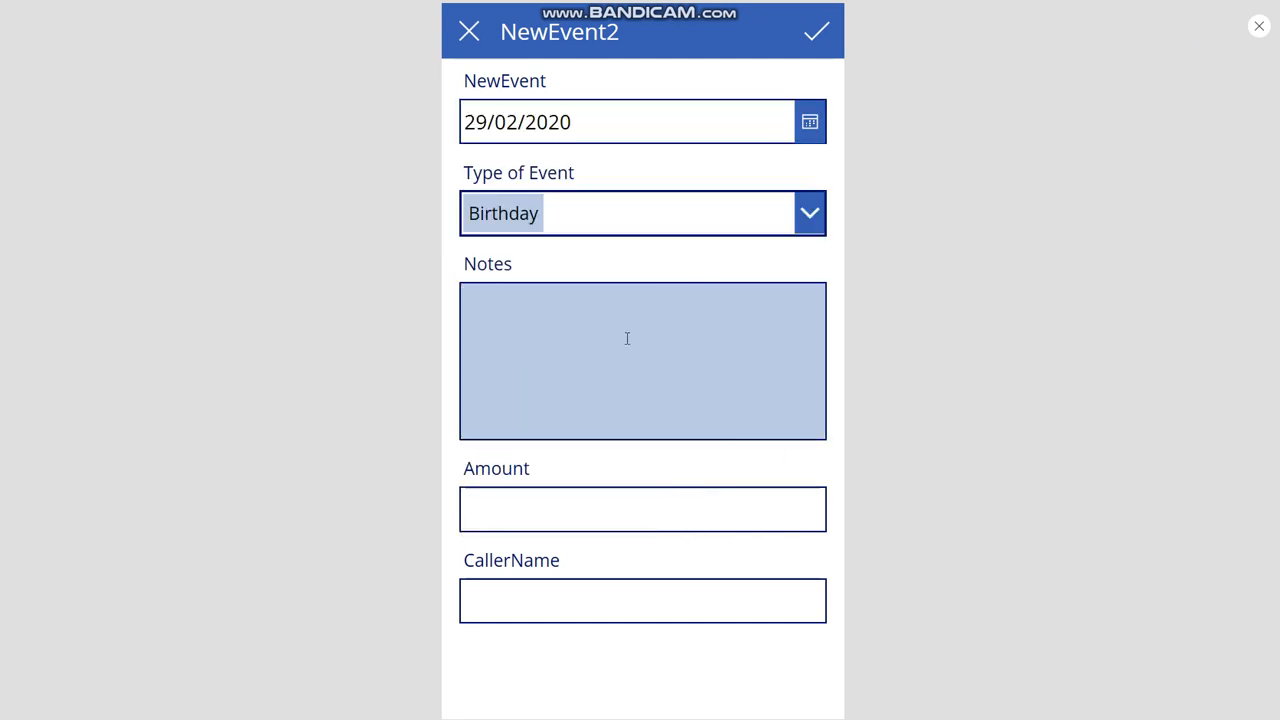
- Fill Notes with 'party starts at 8pm', Amount 150, and the caller's name
left_click(625, 340)
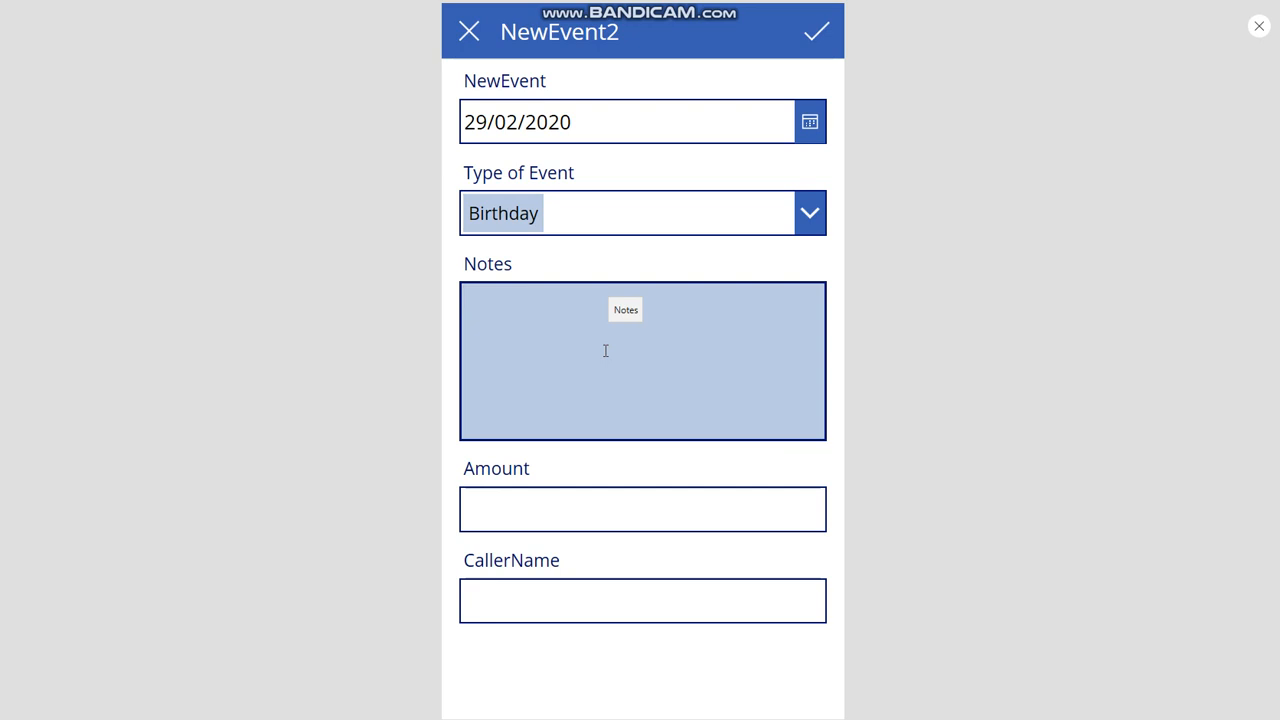
type("party starts")
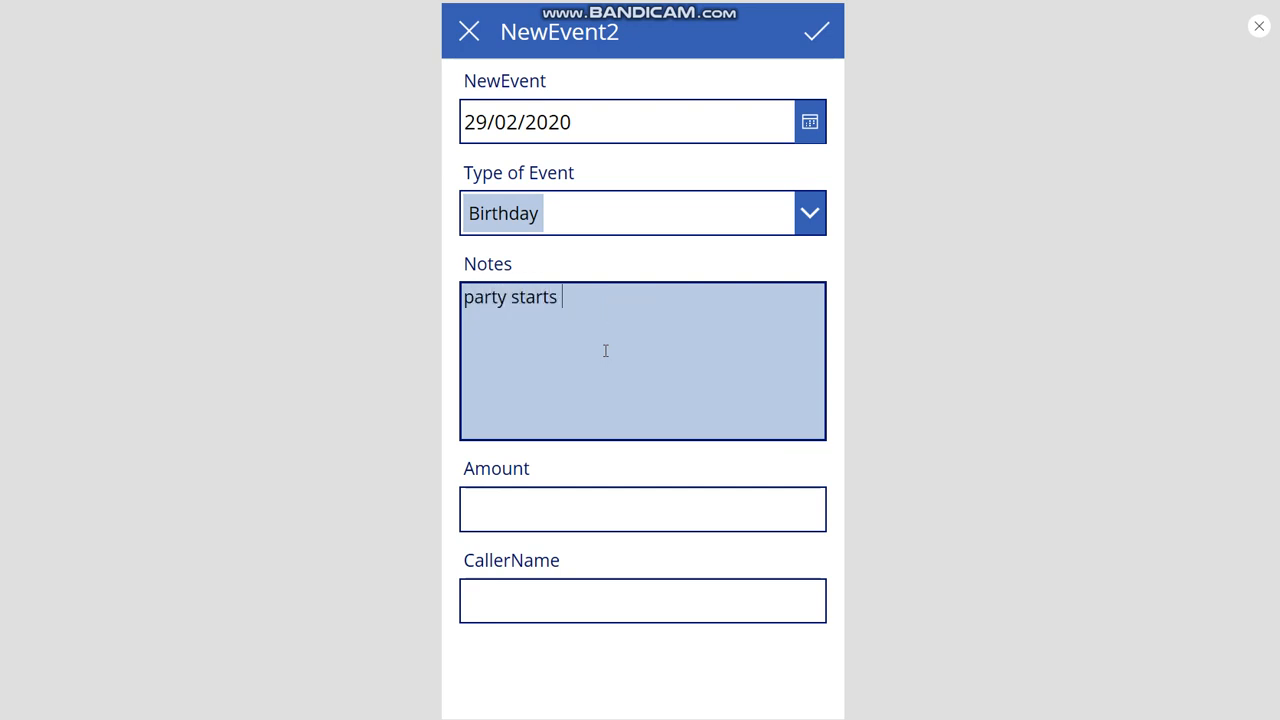
type(" at 8pm")
right_click(514, 511)
left_click(640, 505)
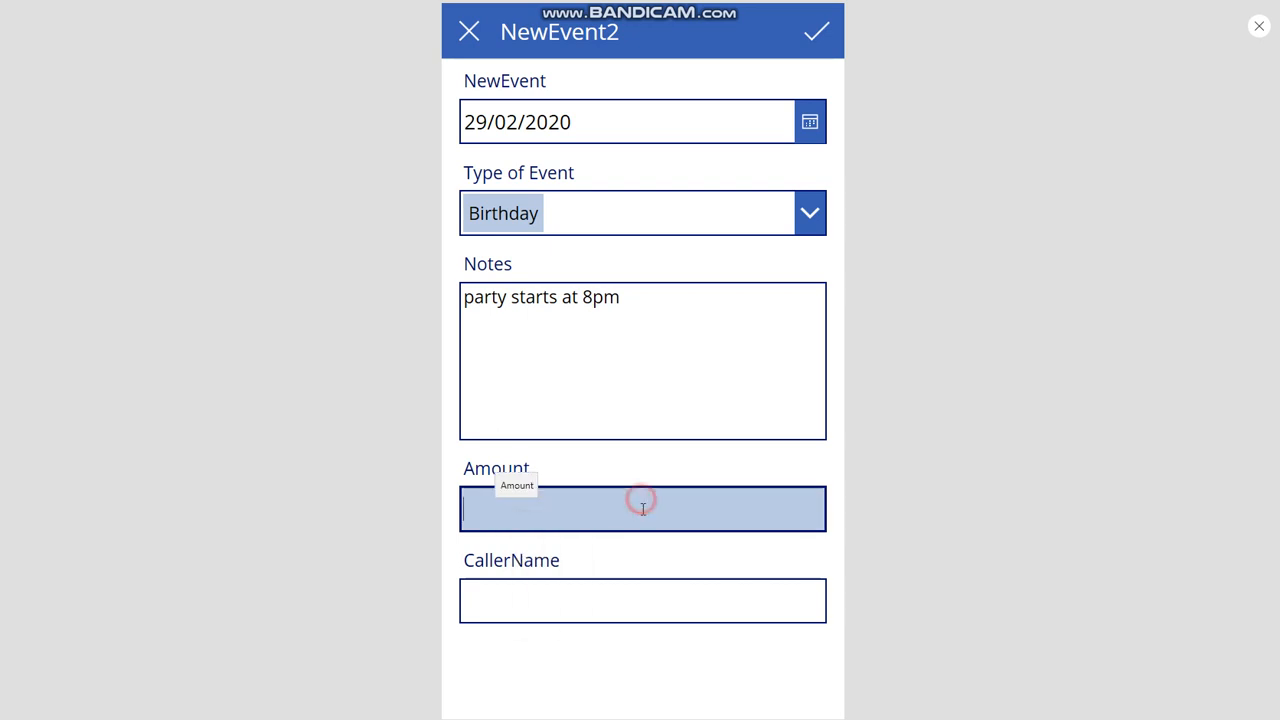
type("150")
left_click(523, 603)
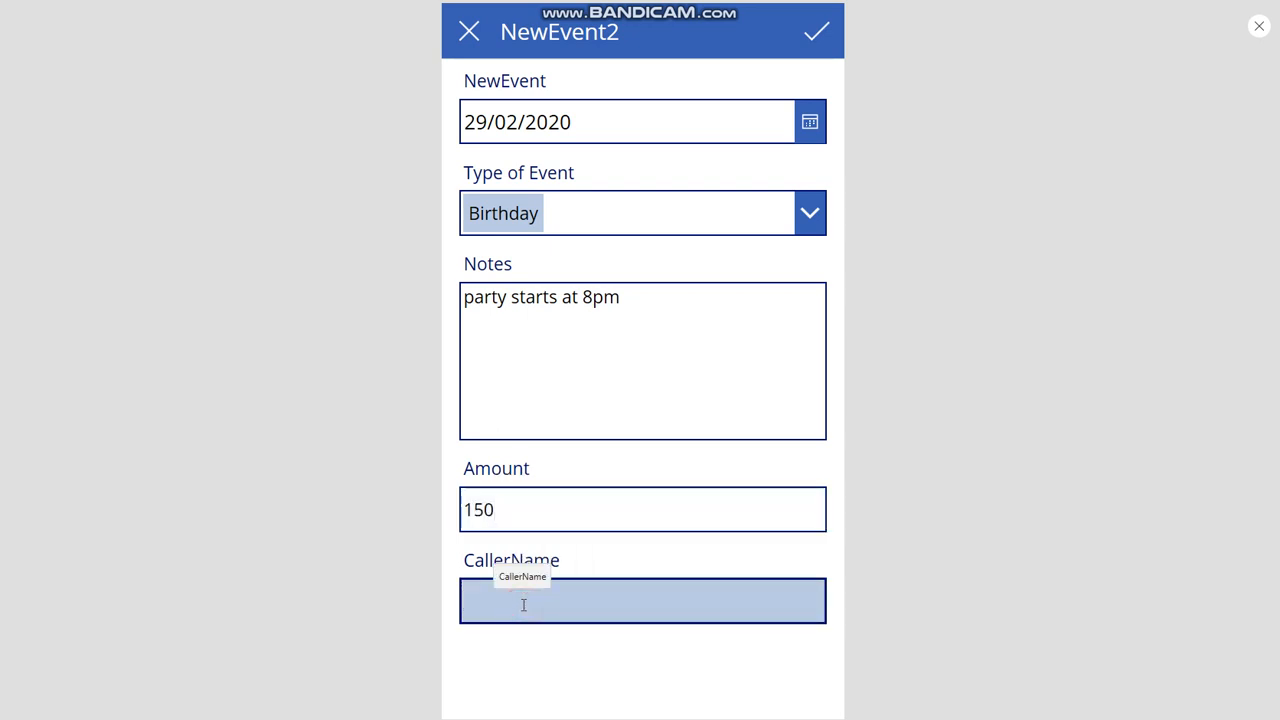
type("C Ward")
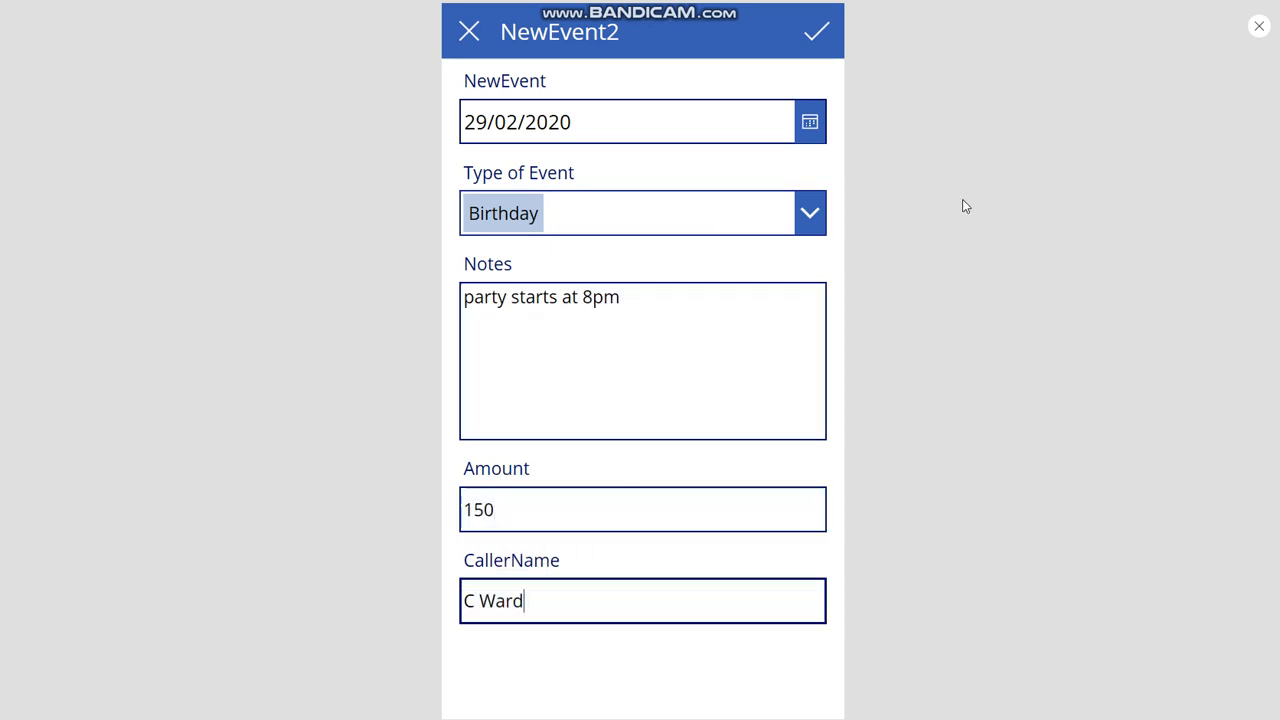
left_click(989, 193)
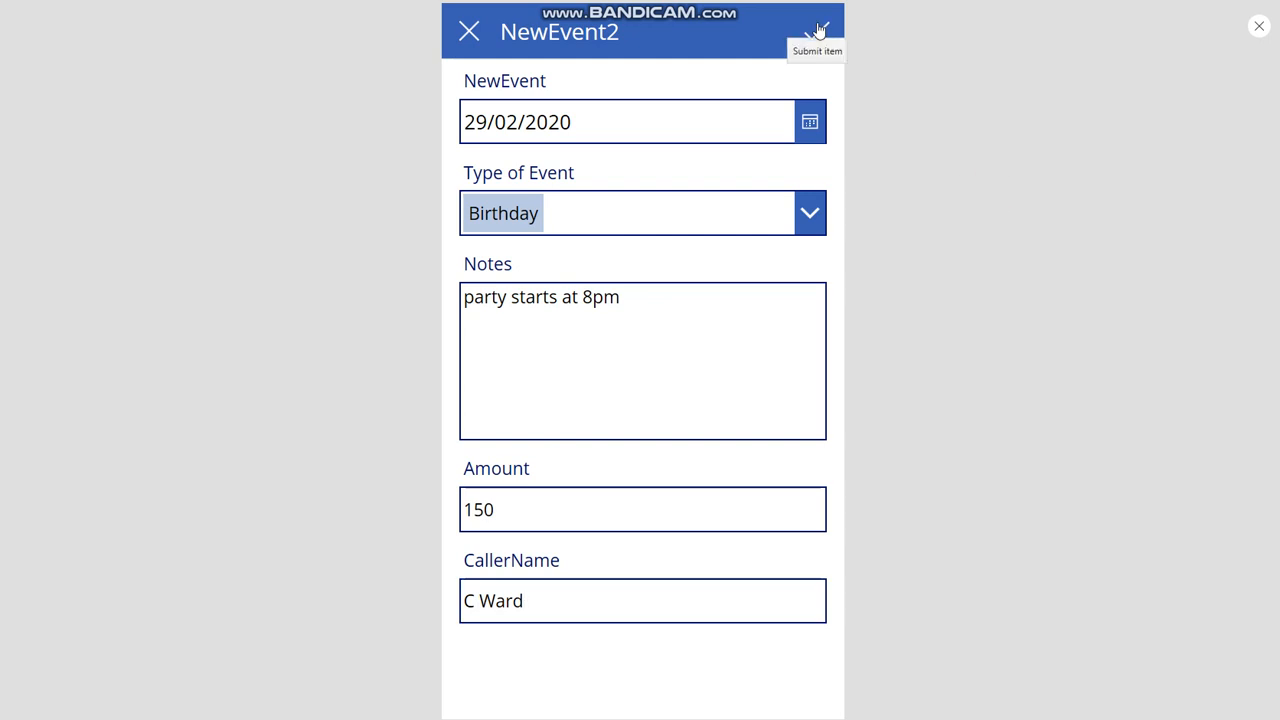
- Submit the new event and view the added Birthday item's details
left_click(818, 31)
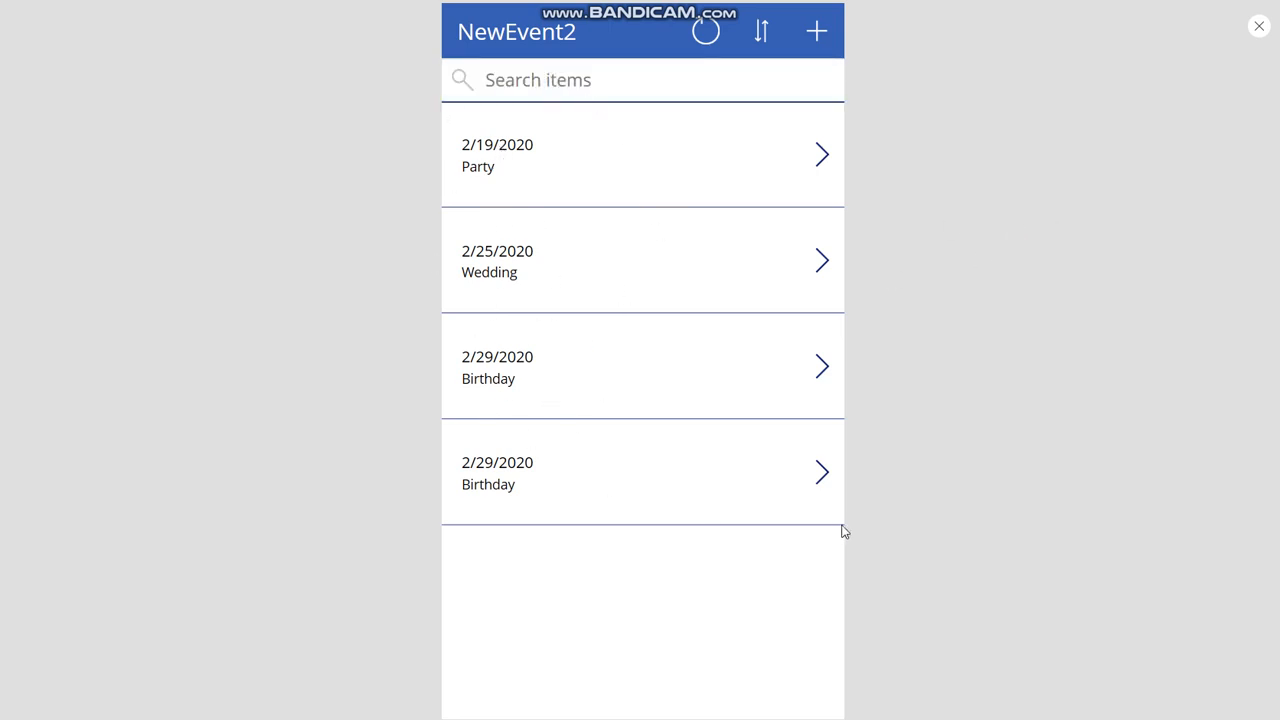
left_click(822, 478)
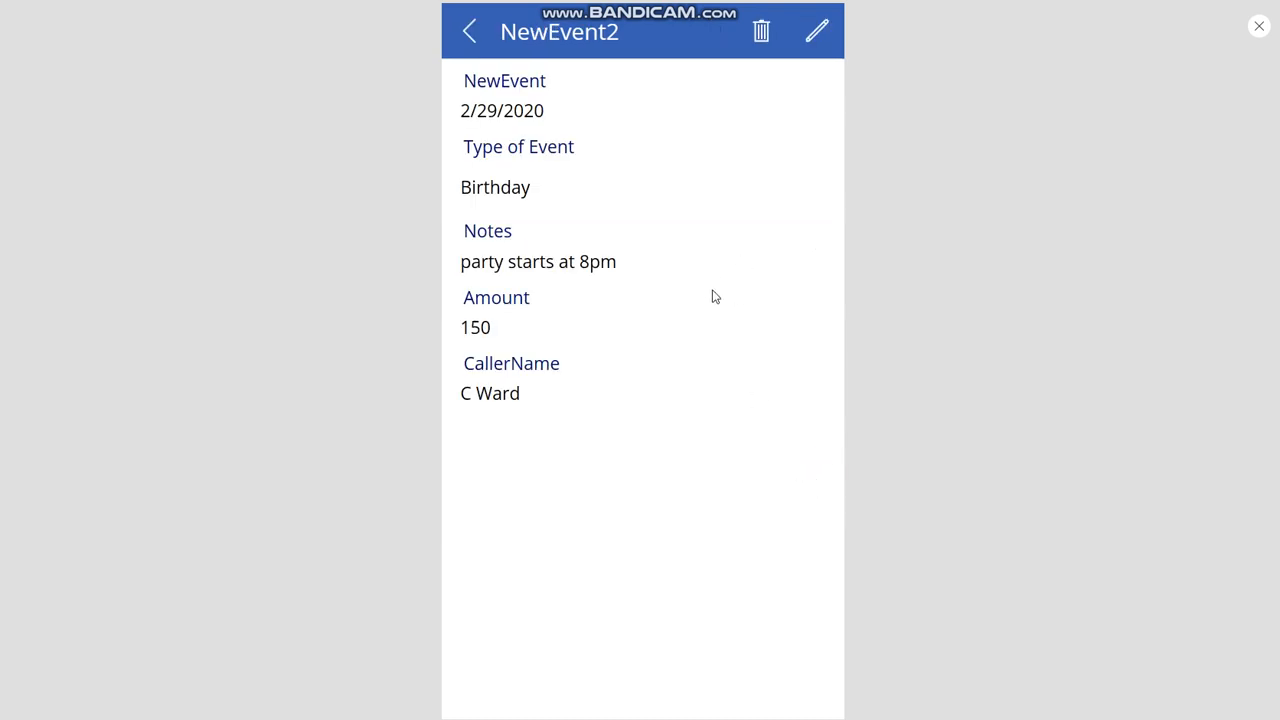
left_click(678, 340)
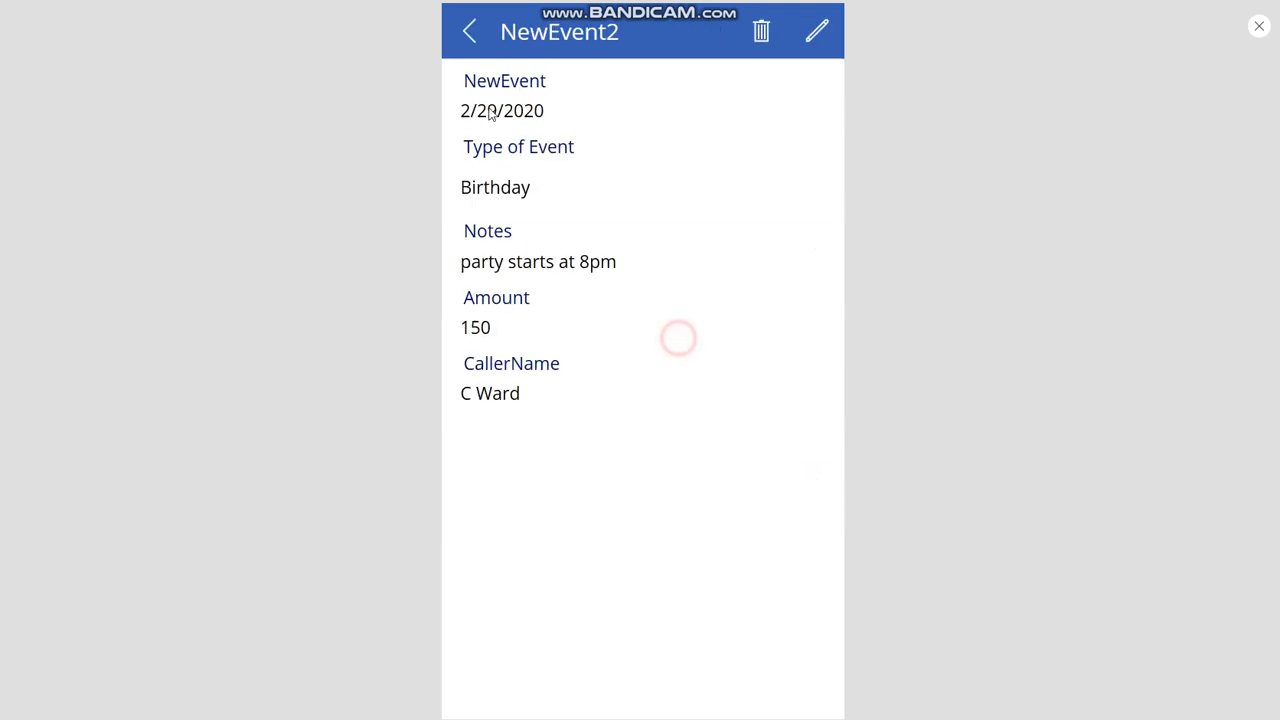
left_click(967, 119)
- Leave the preview and go to the Create page for a new app
left_click(1256, 30)
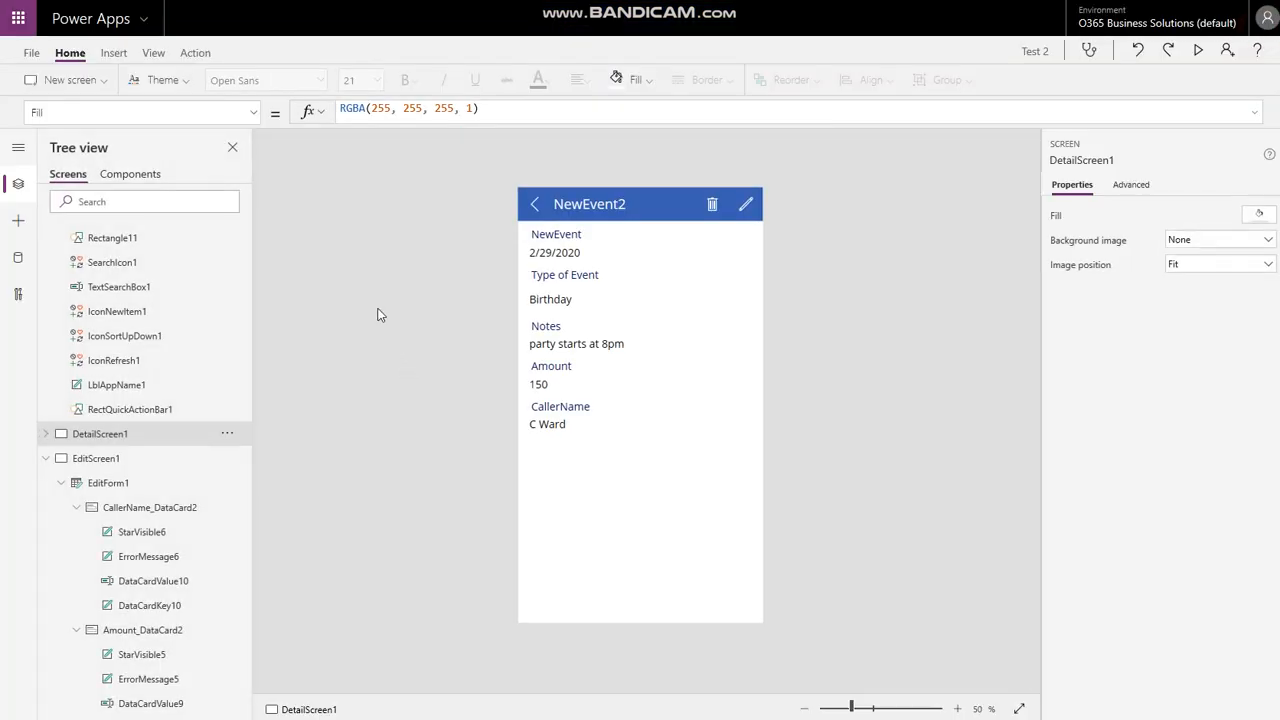
left_click(45, 458)
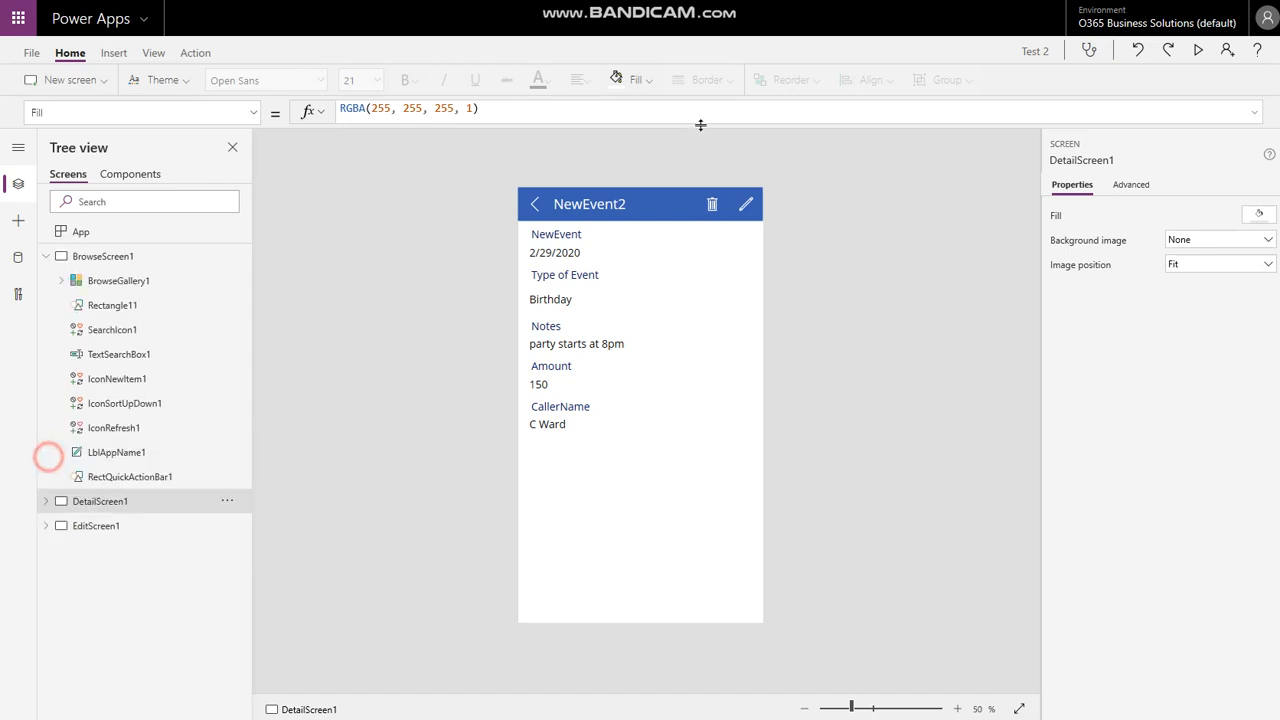
left_click(925, 244)
left_click(411, 253)
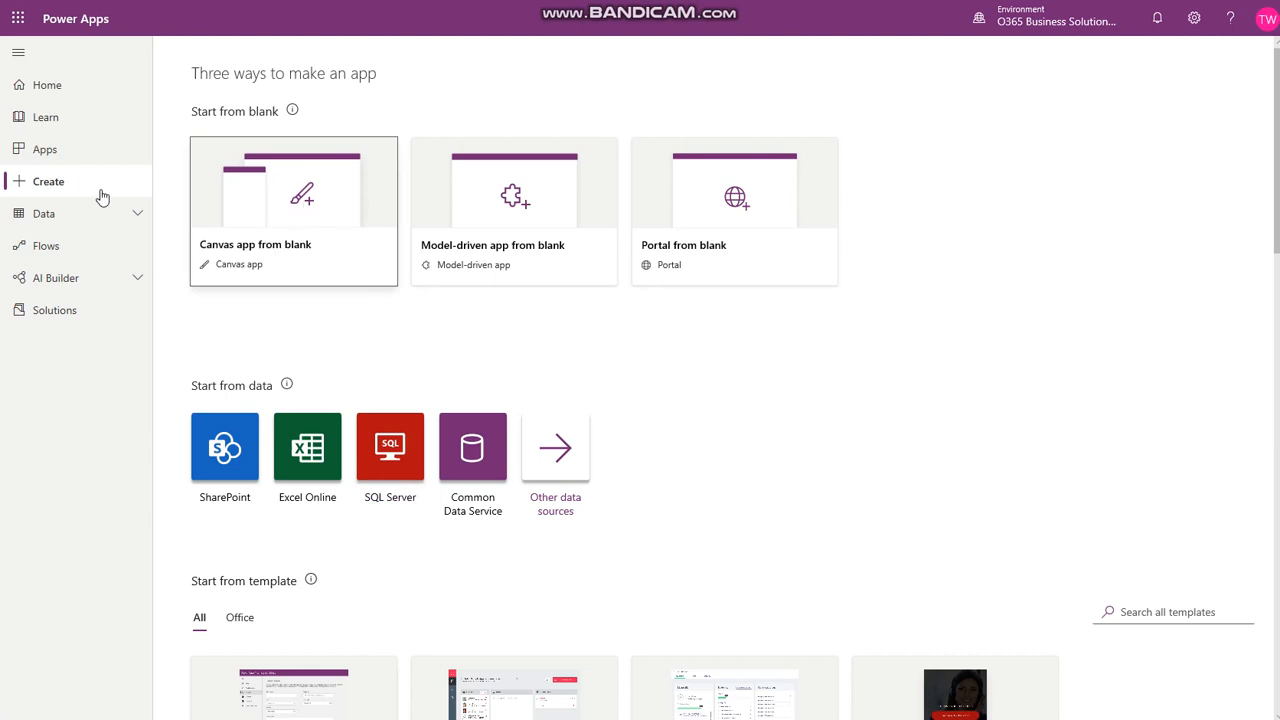
- Create a phone-format blank canvas app named 'Test 4 From blank'
left_click(300, 200)
left_click(683, 318)
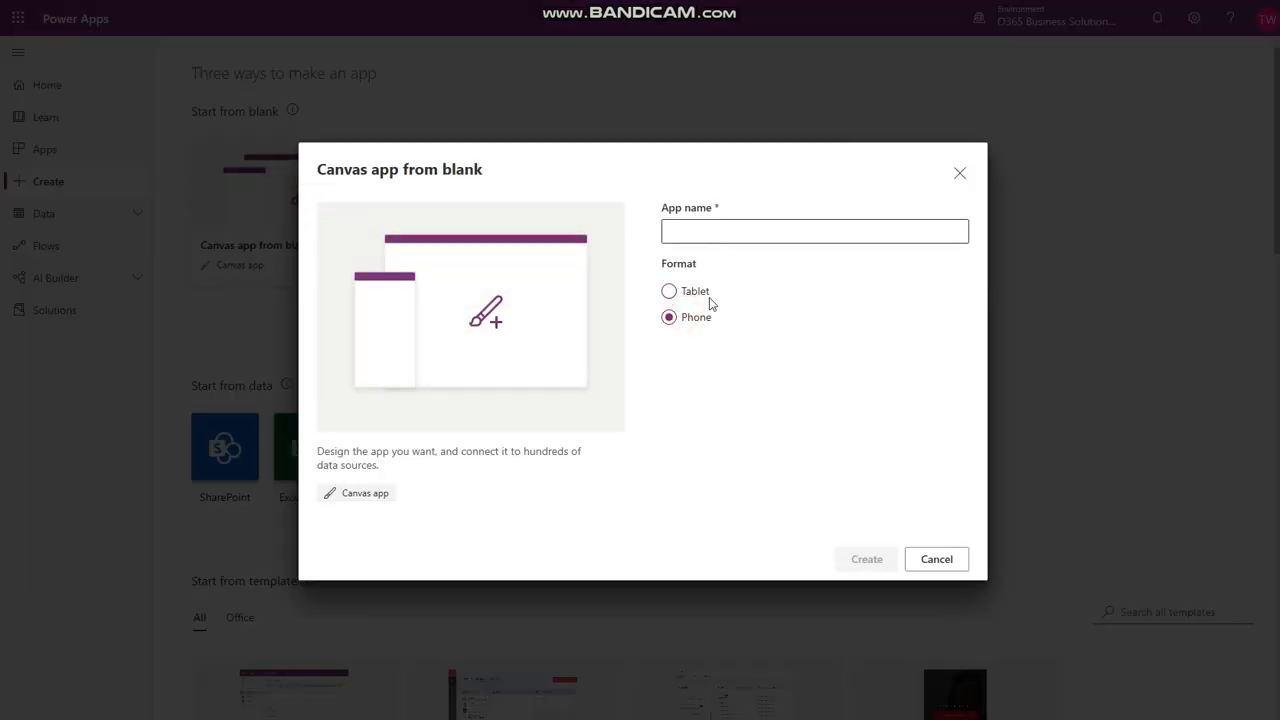
left_click(680, 291)
left_click(670, 320)
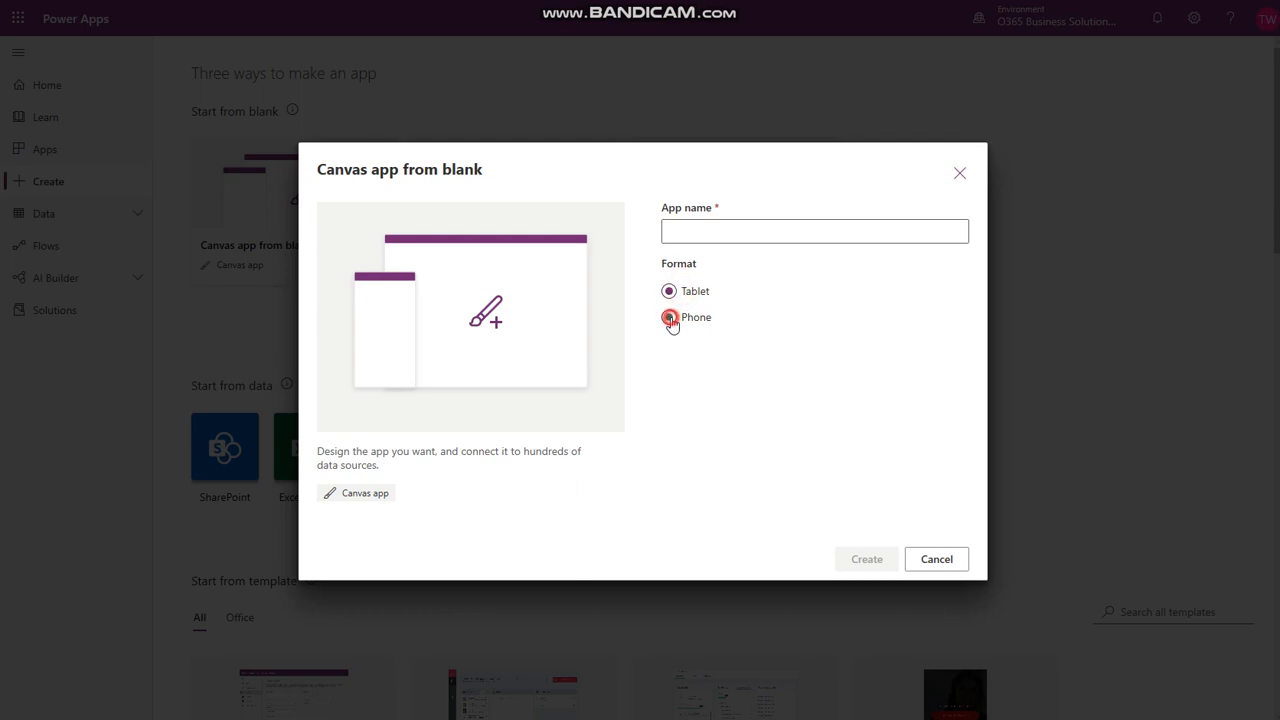
left_click(711, 236)
type("Test 4 Fro")
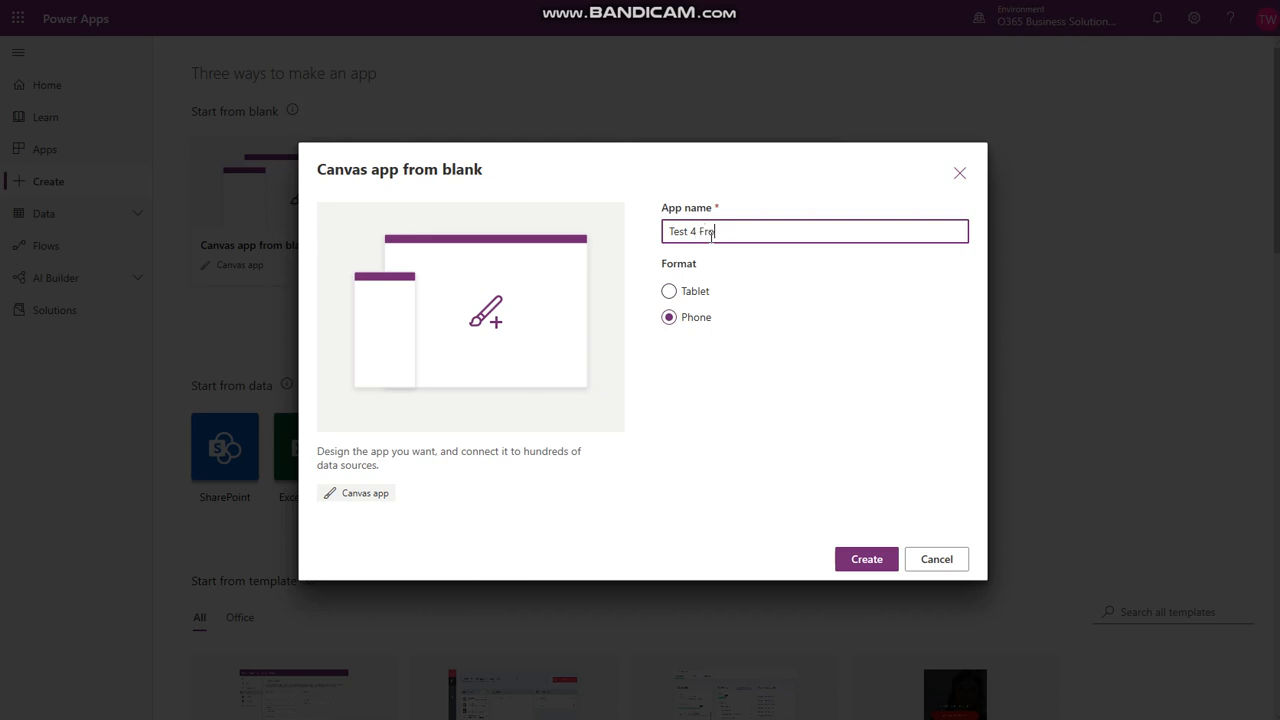
type("m blank")
left_click(878, 560)
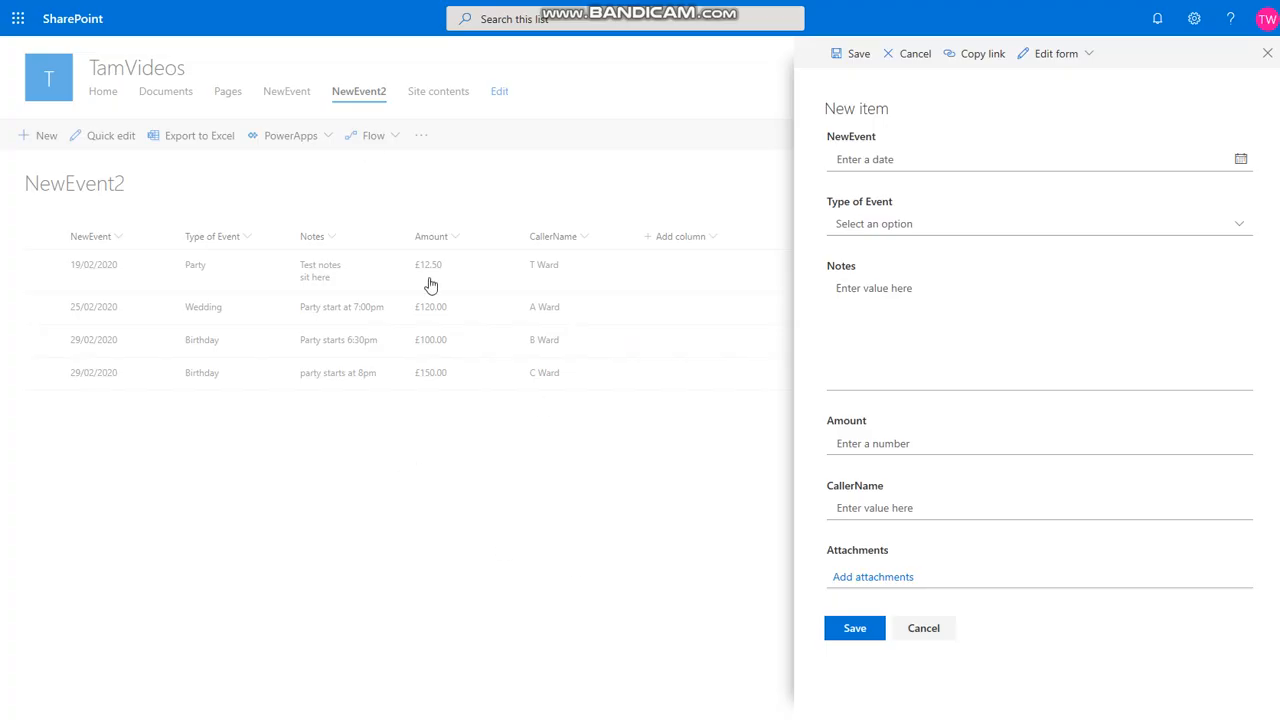
- Cancel SharePoint's New item panel and review the 29/02/2020 Birthday row for £150.00
left_click(923, 628)
left_click(329, 489)
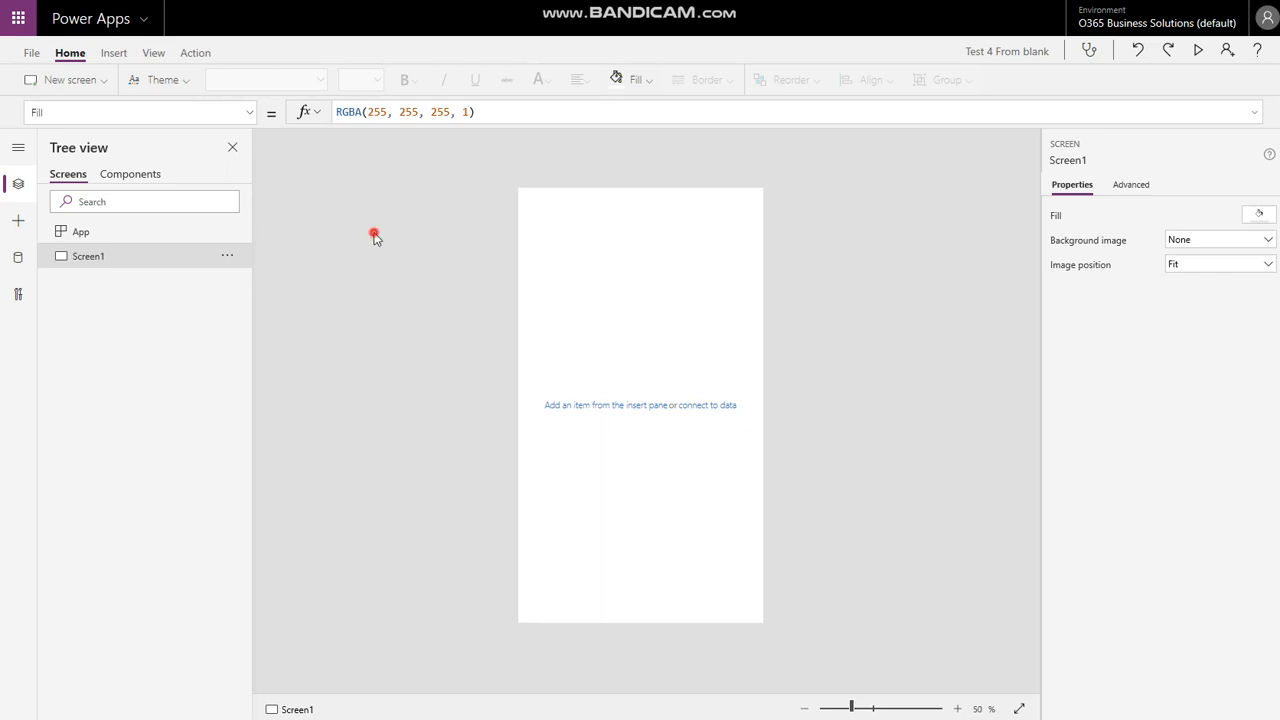
- Add the NewEvent2 list from the TamVideos SharePoint site as a data source, then return to Tree view
left_click(152, 54)
left_click(74, 84)
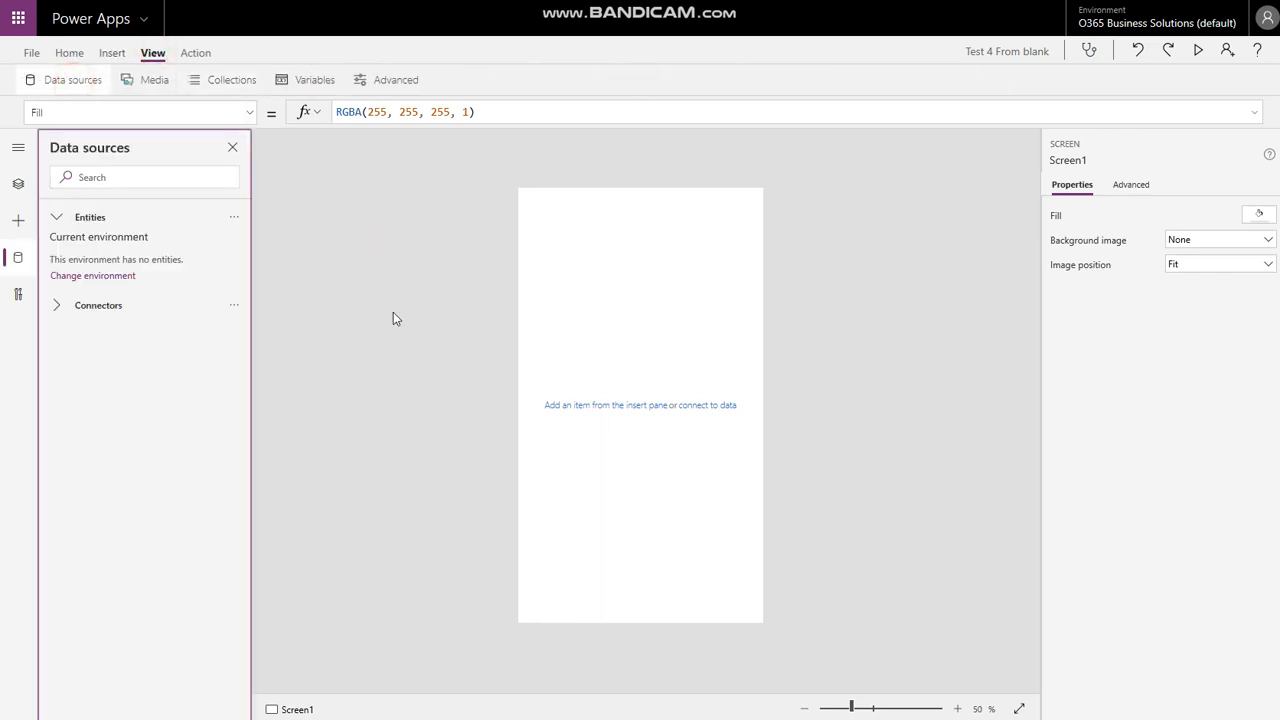
left_click(59, 309)
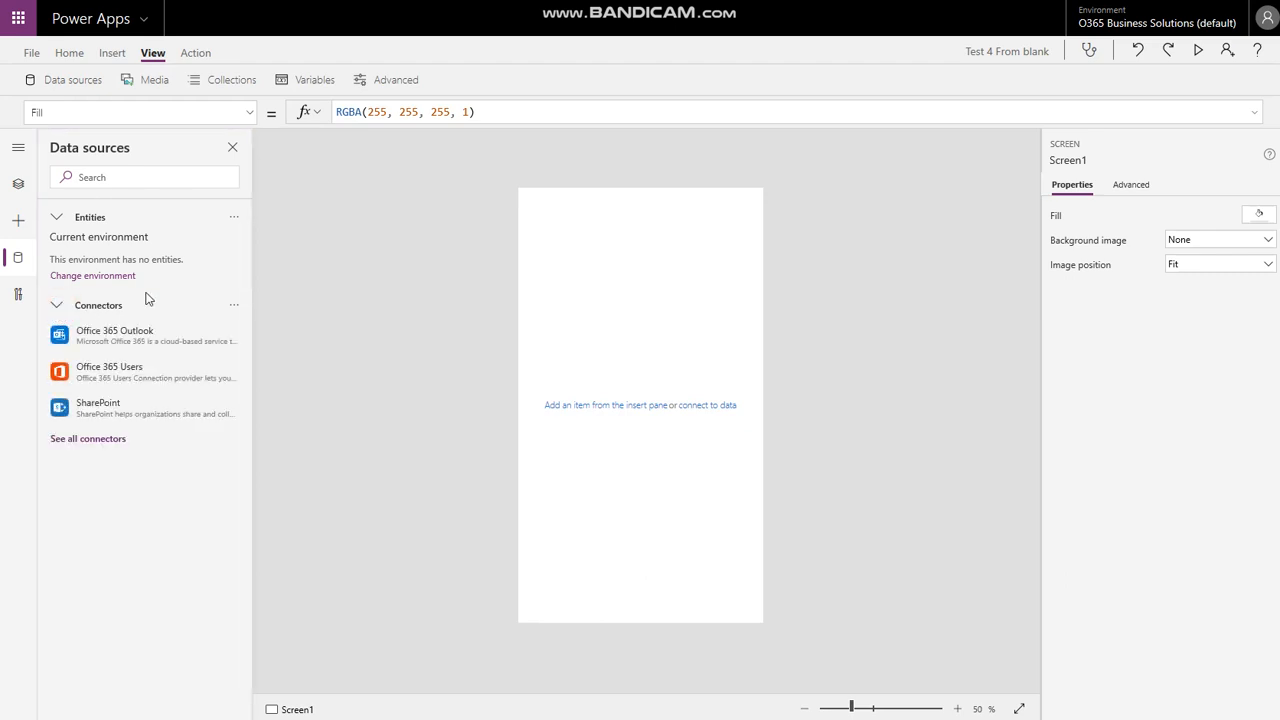
left_click(98, 412)
left_click(322, 479)
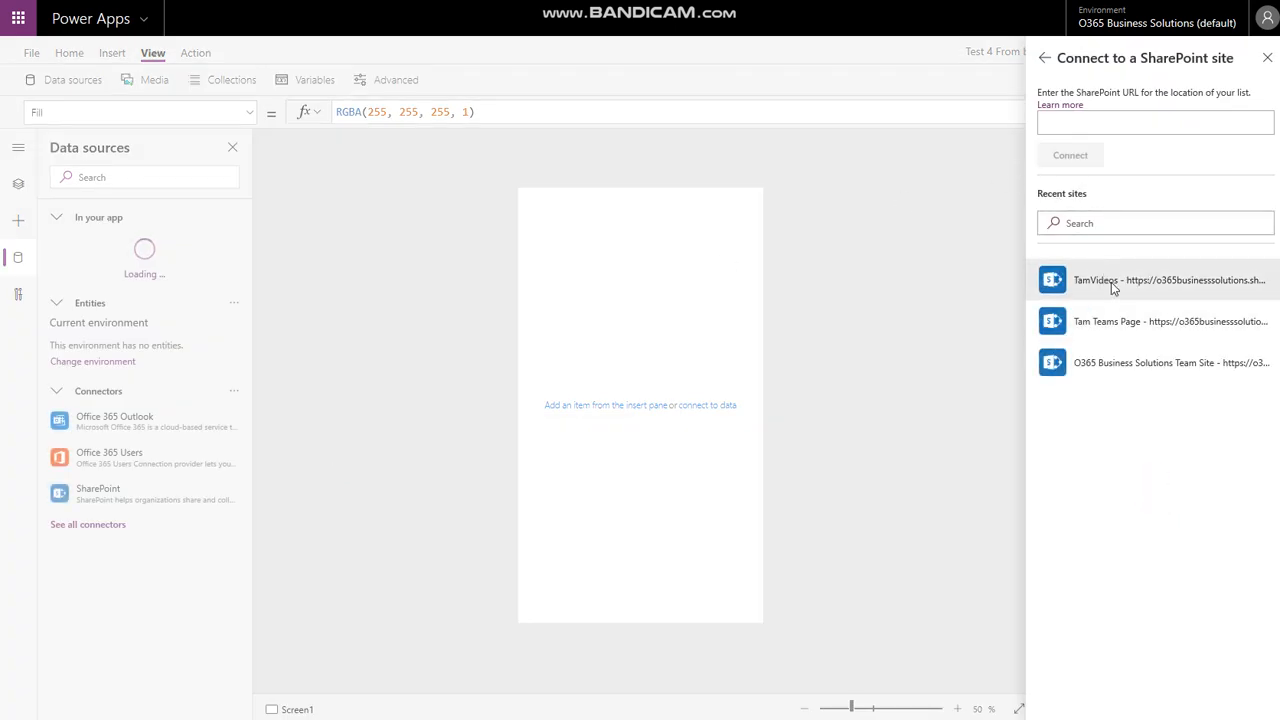
left_click(1110, 283)
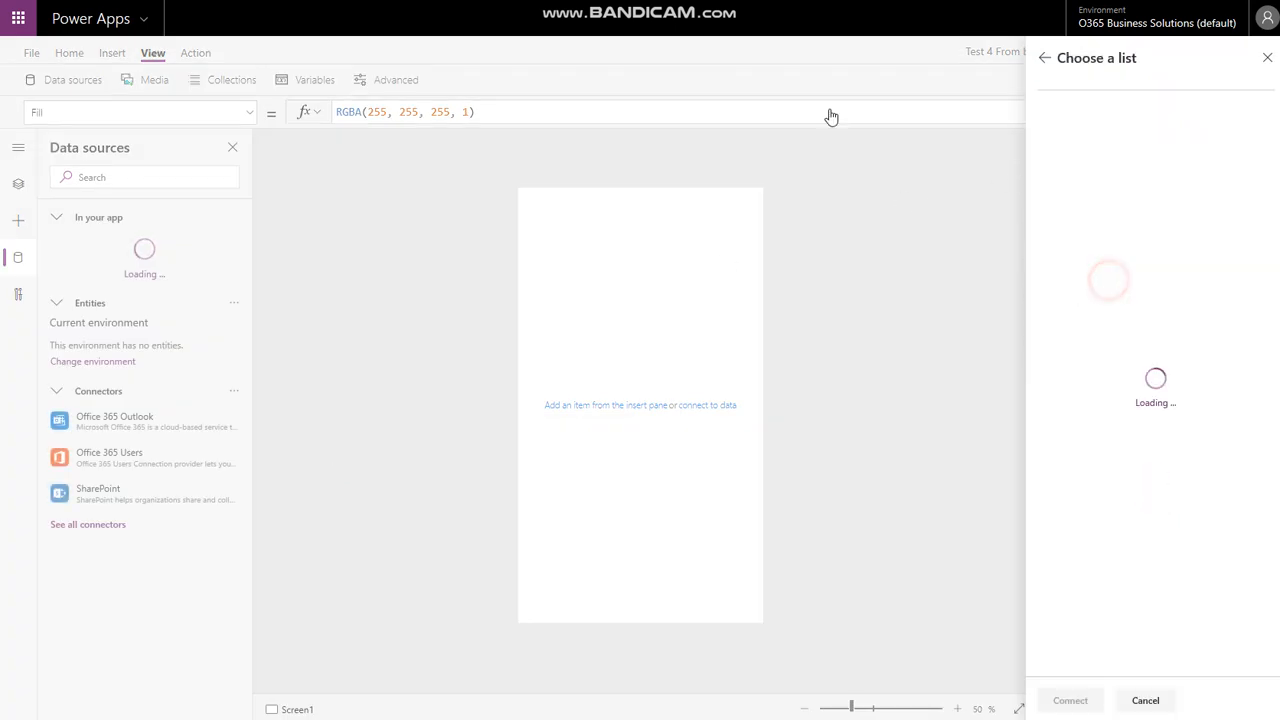
left_click(1048, 194)
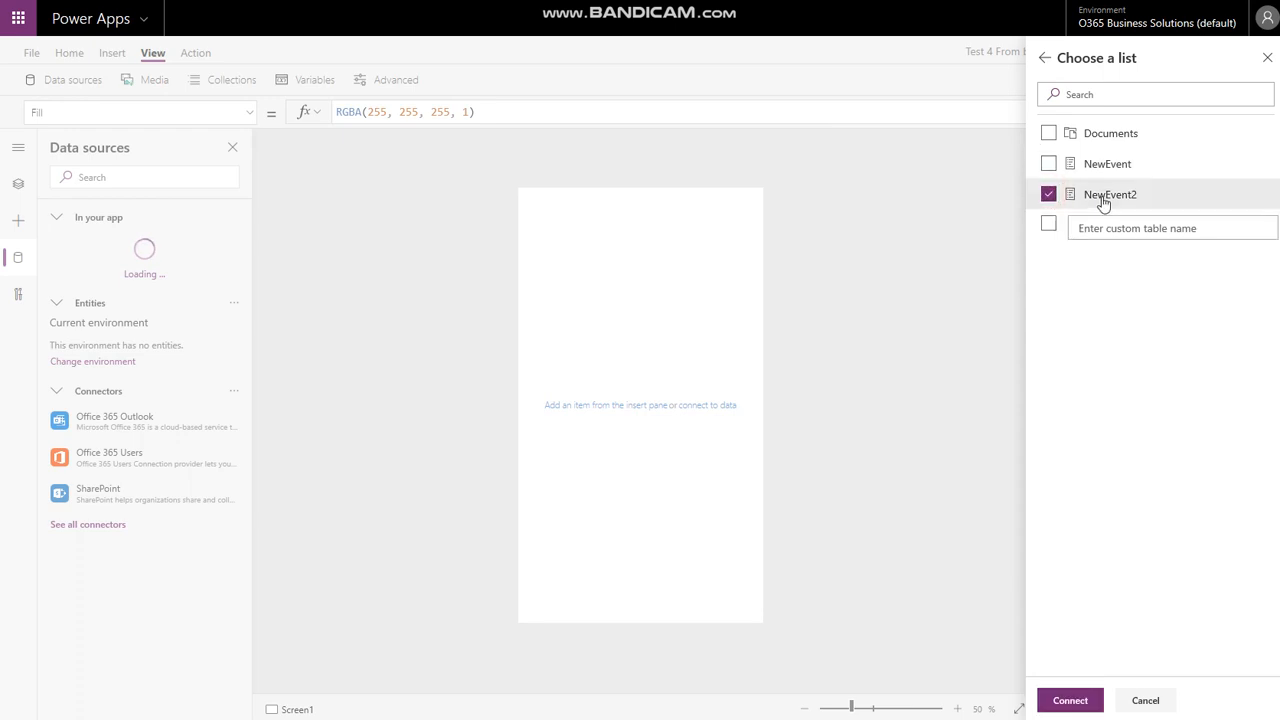
left_click(1077, 702)
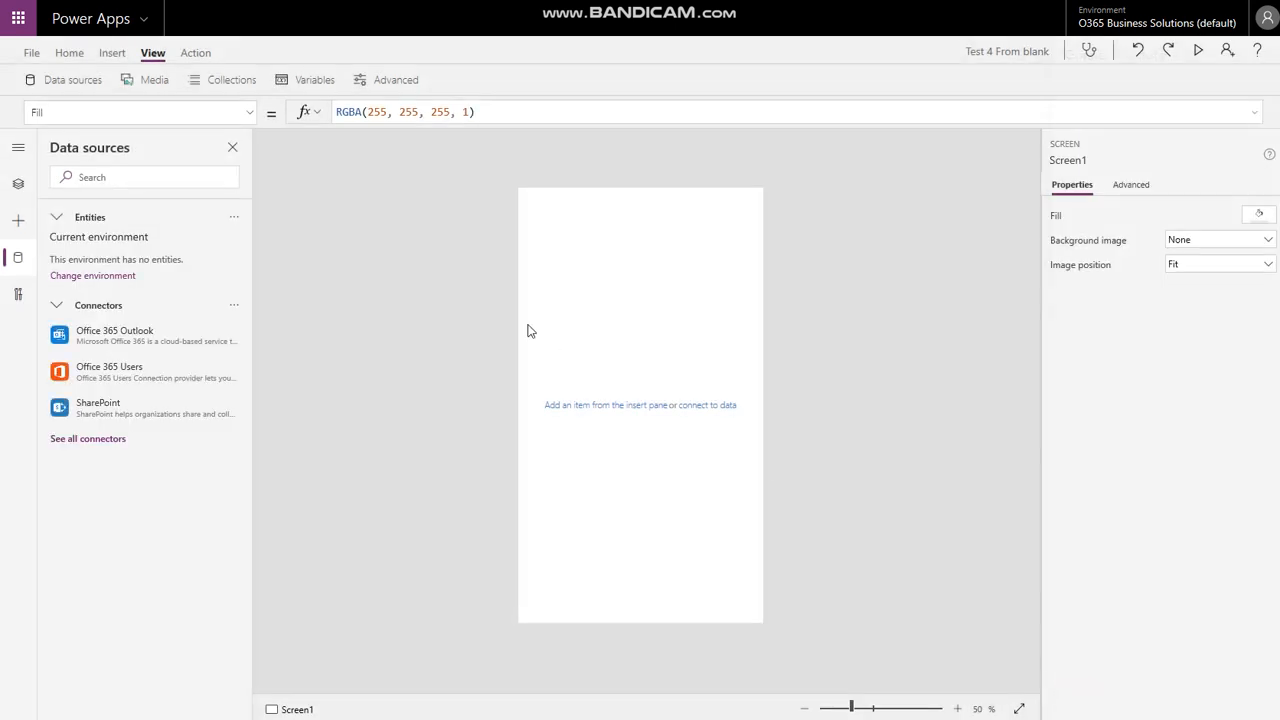
left_click(18, 186)
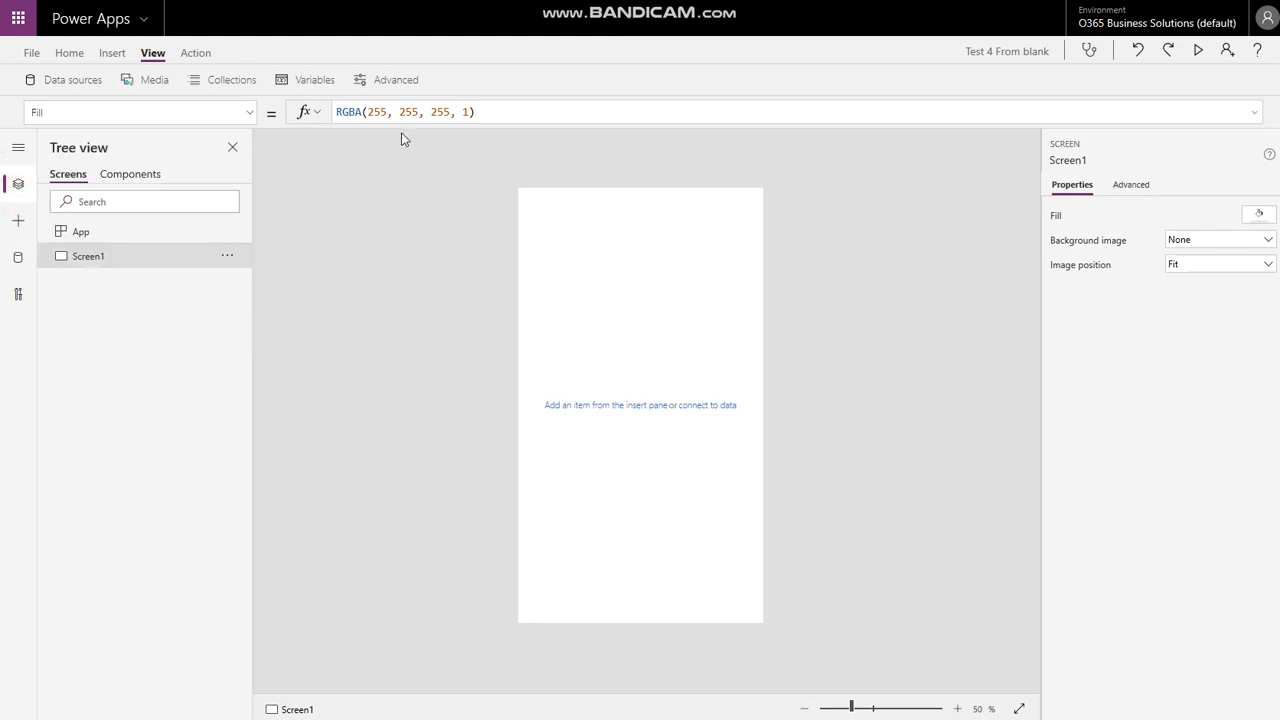
- Add an edit form to Screen1, move it down and stretch it to full screen height
left_click(114, 54)
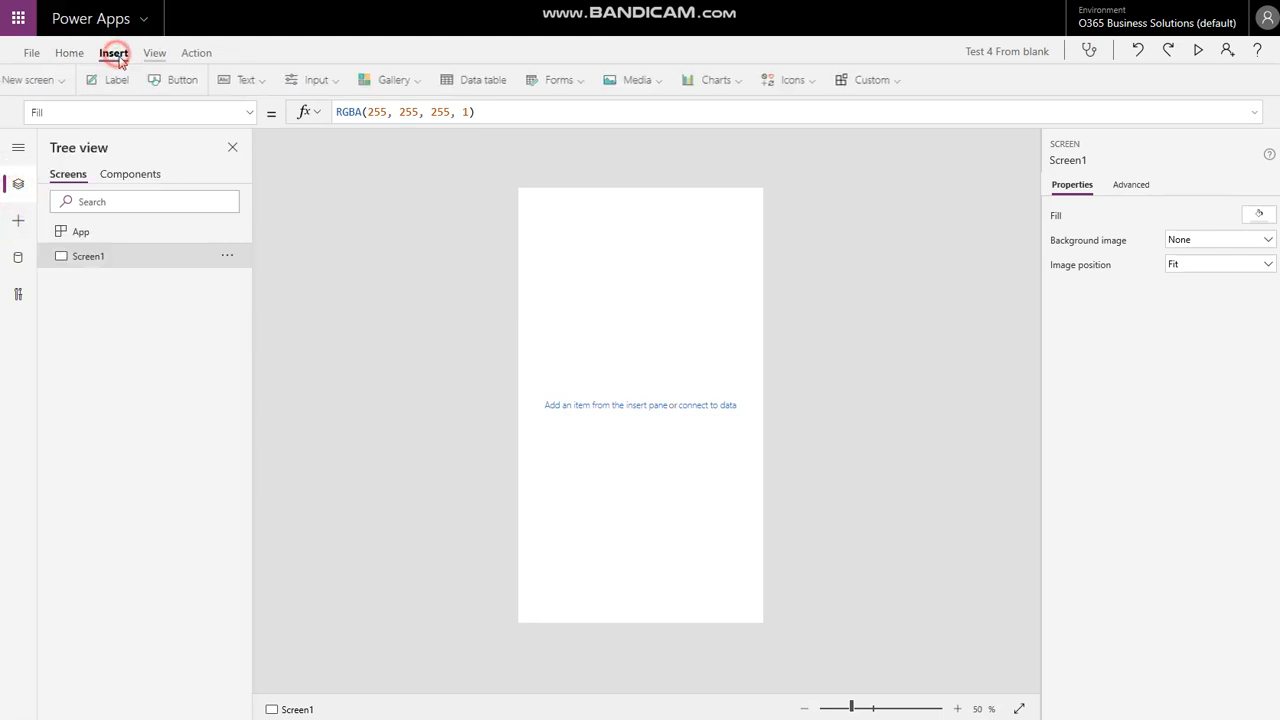
left_click(592, 88)
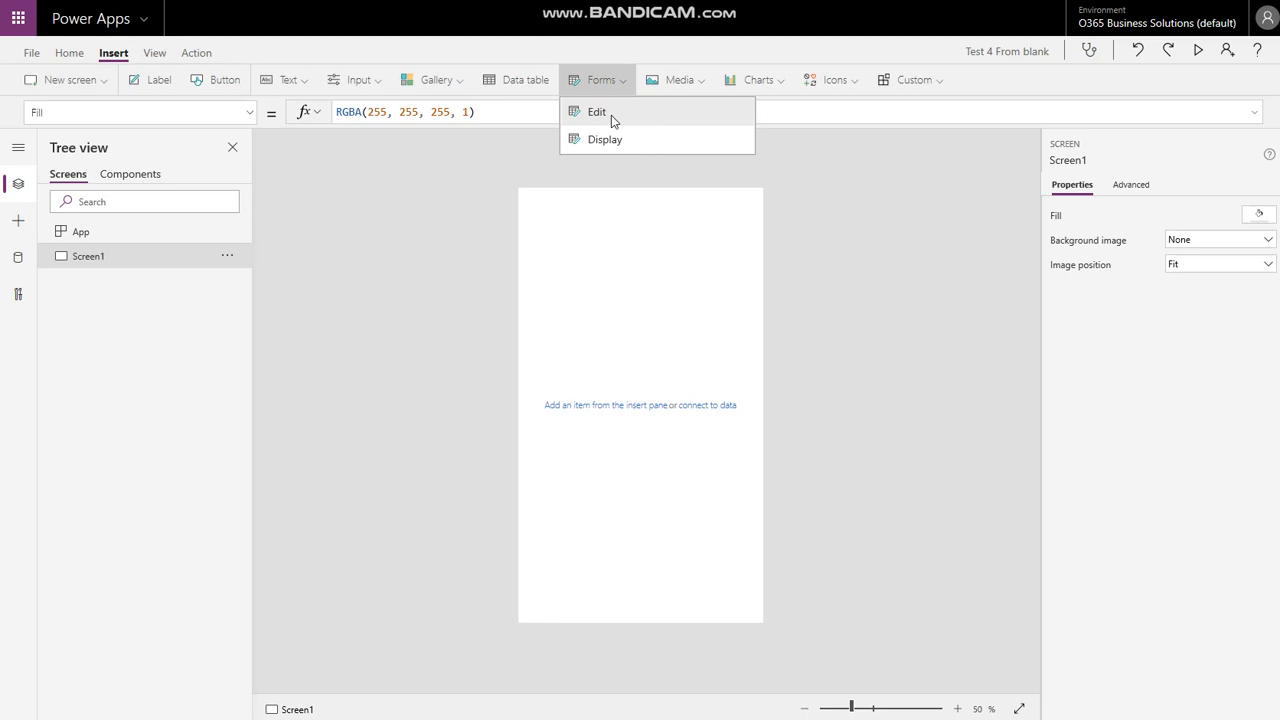
left_click(611, 115)
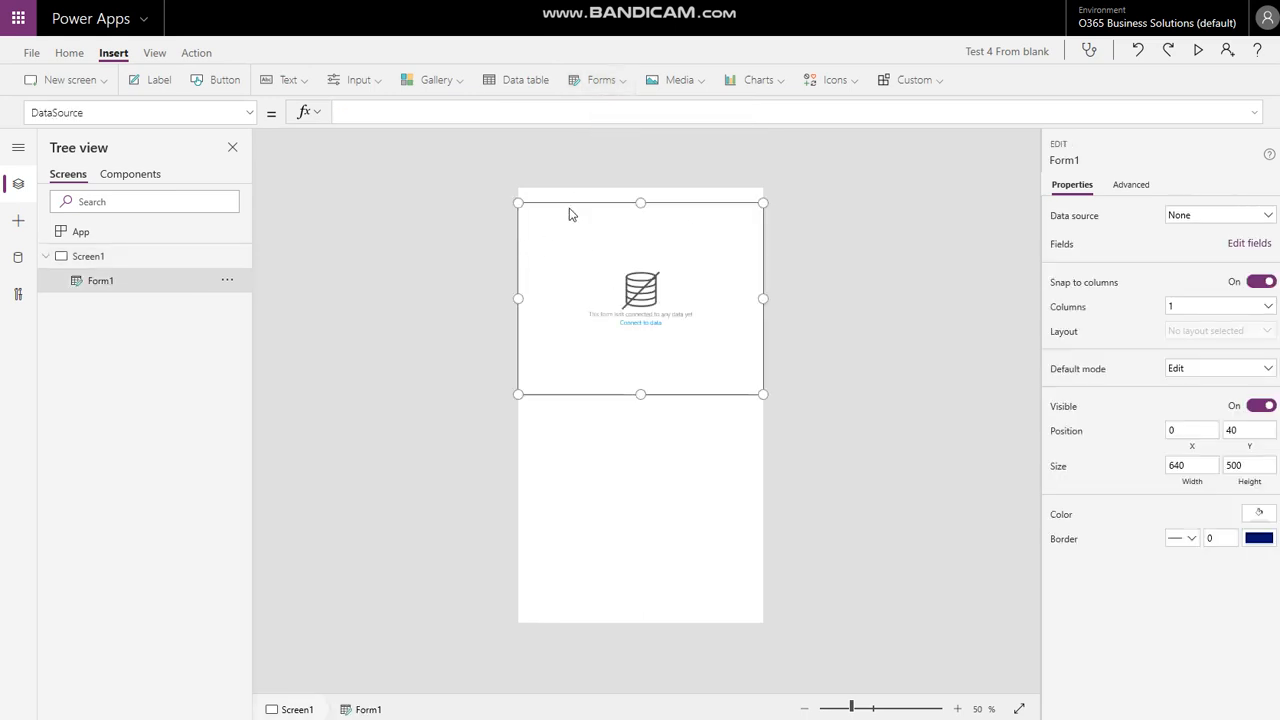
left_click_drag(563, 204, 561, 225)
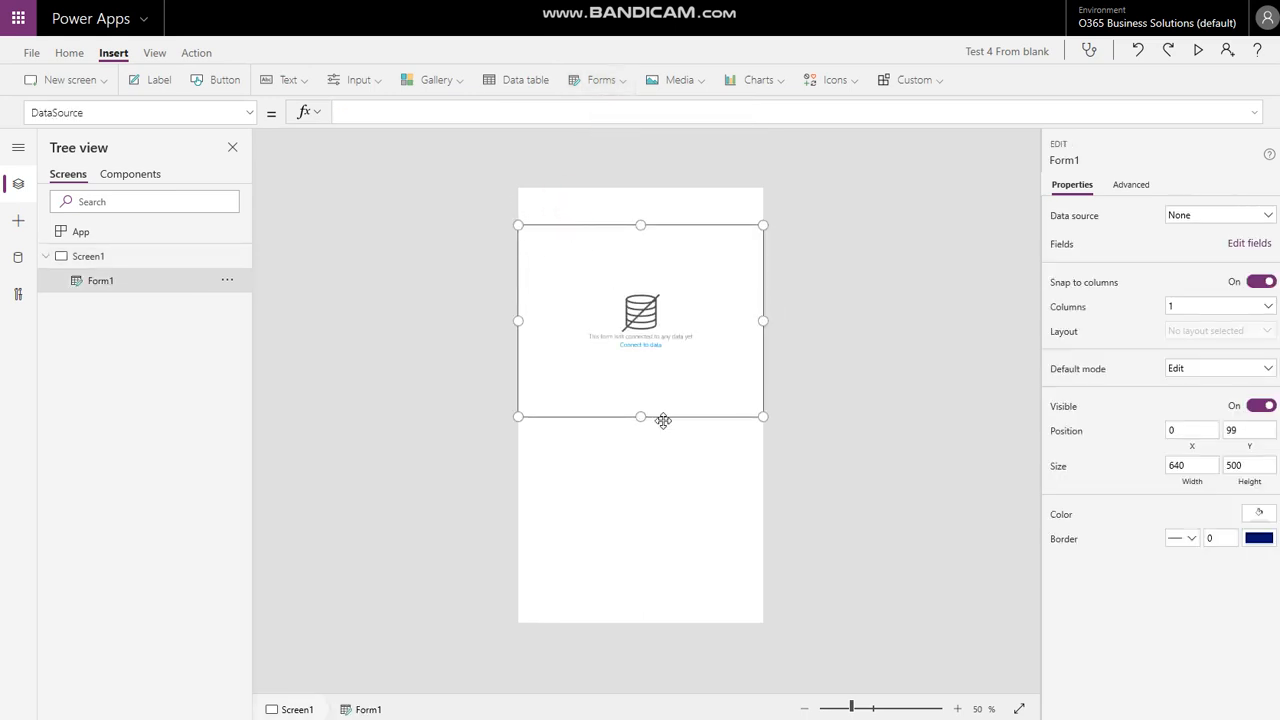
left_click_drag(640, 415, 640, 622)
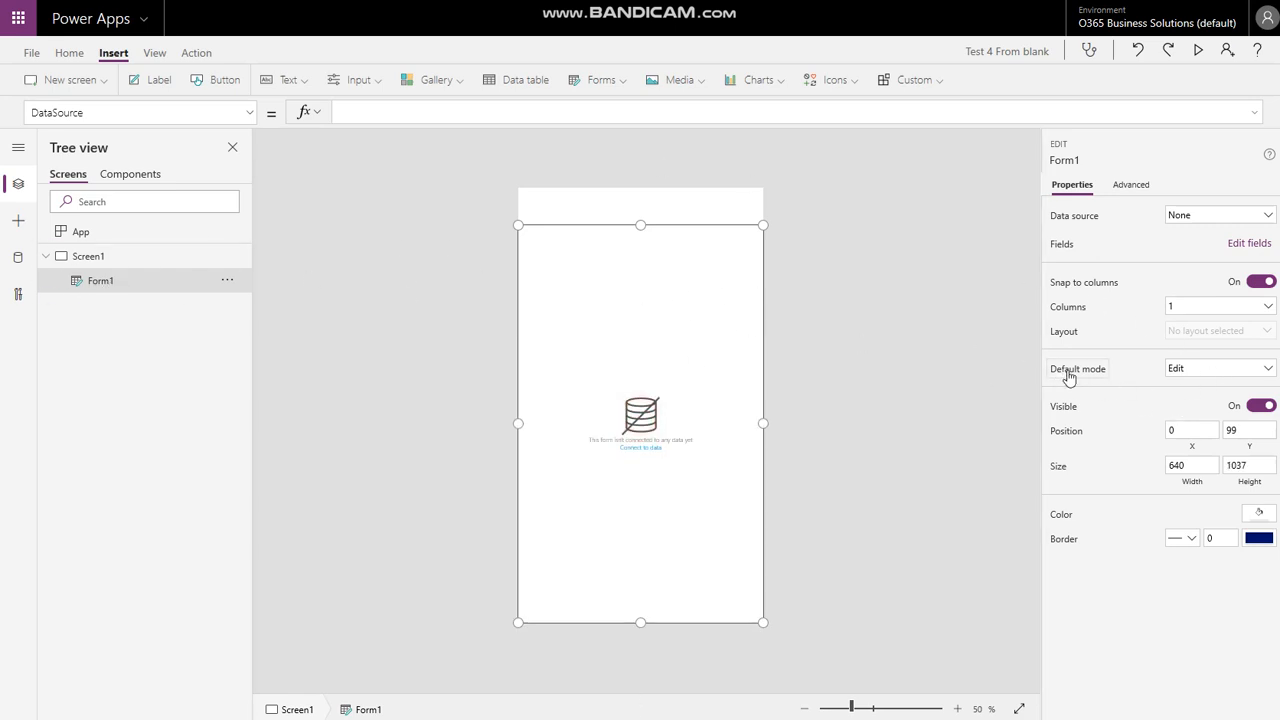
- Set the form's Default mode to New and its data source to NewEvent2
left_click(1182, 369)
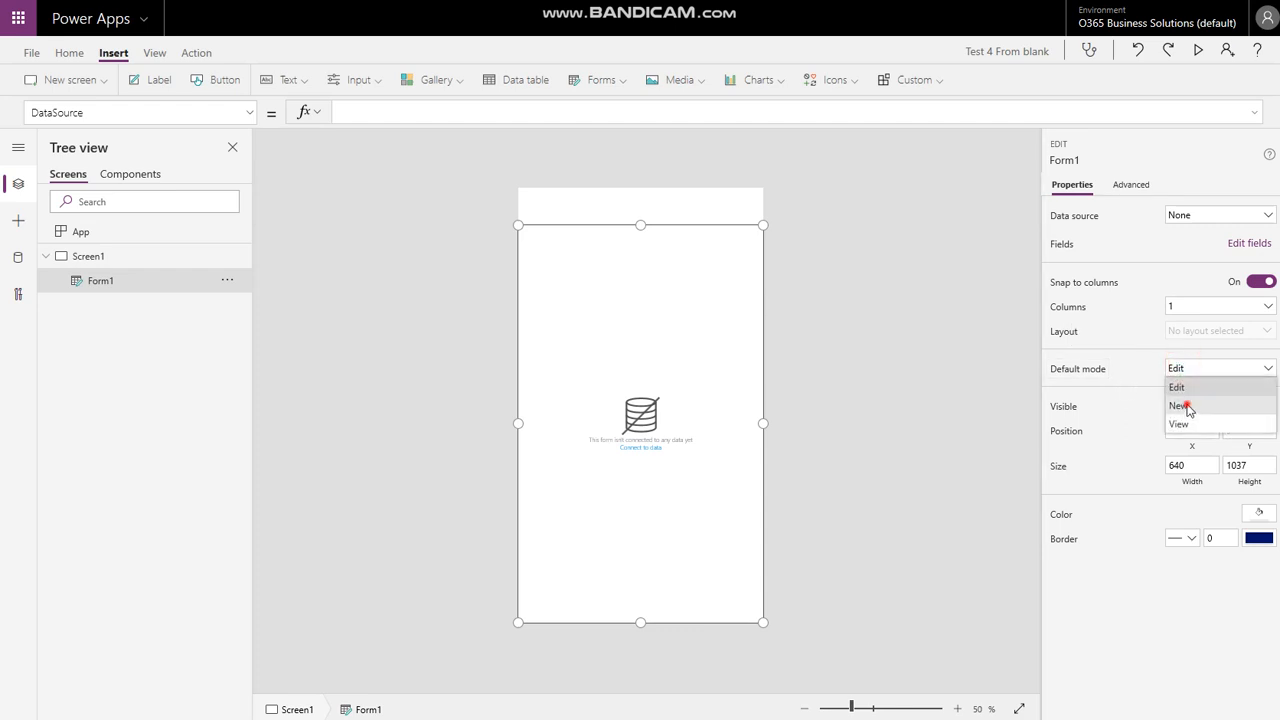
left_click(1183, 404)
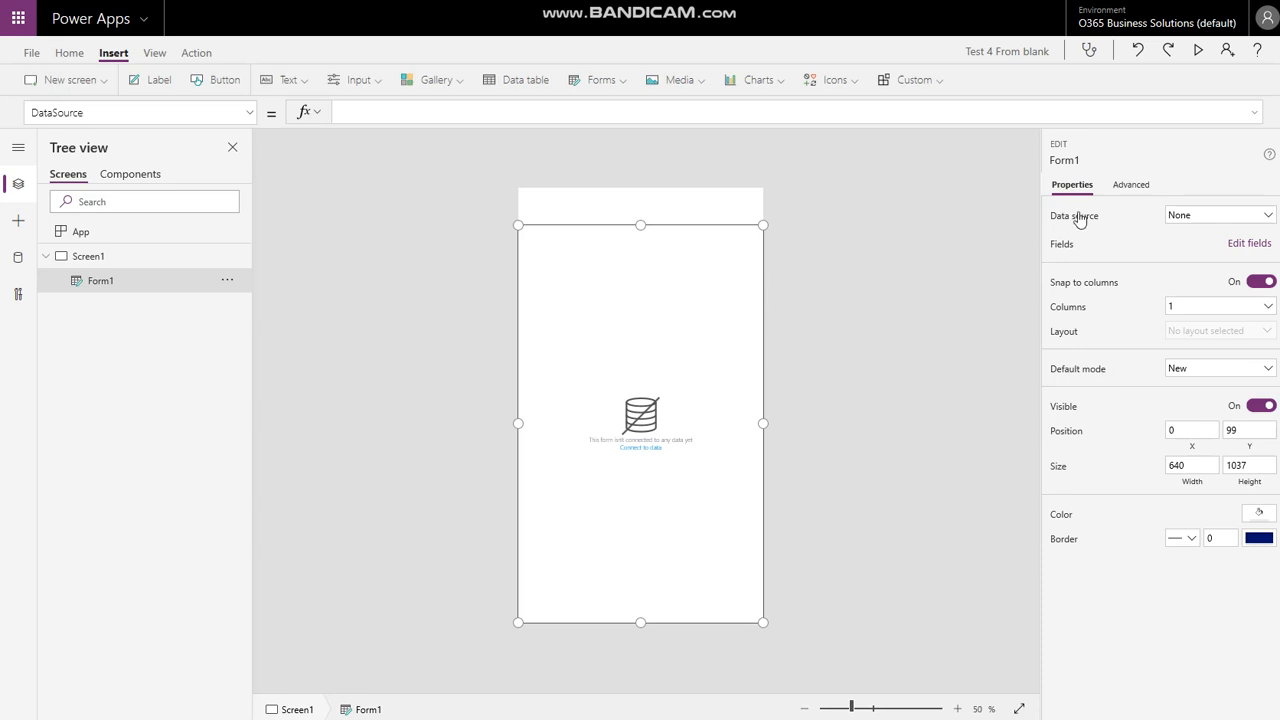
left_click(1229, 214)
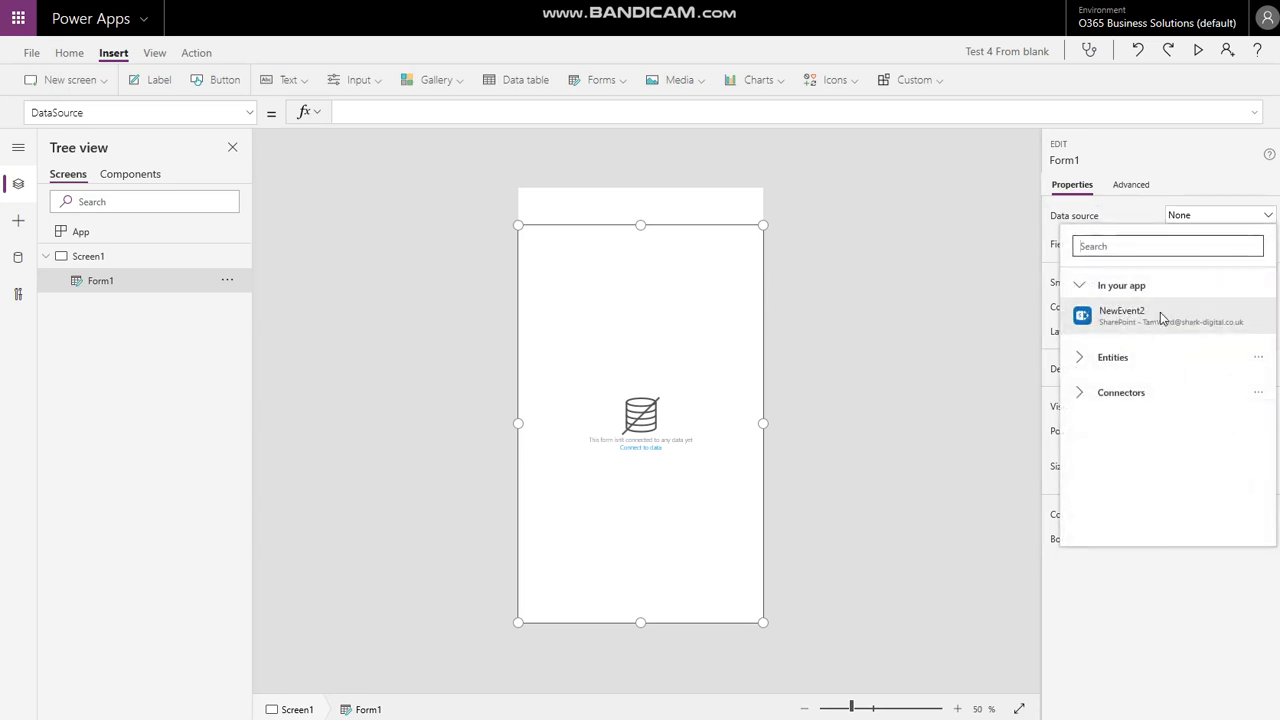
mouse_move(1173, 304)
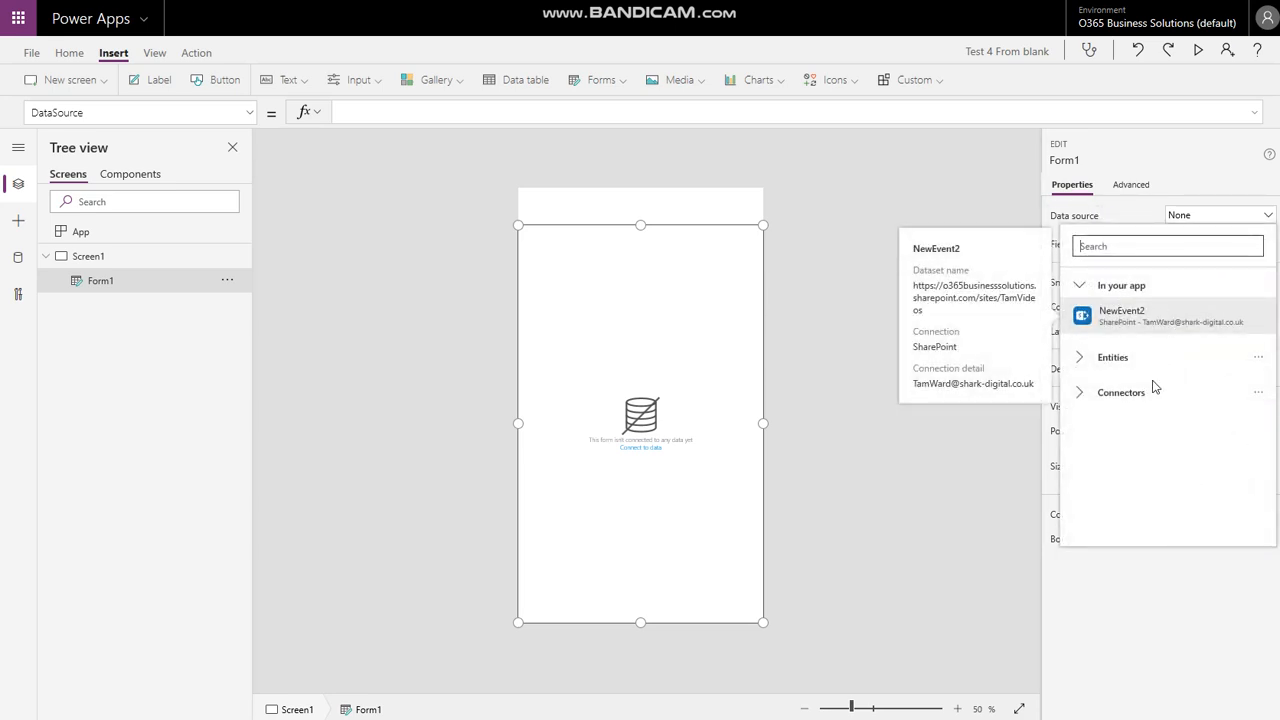
left_click(1127, 318)
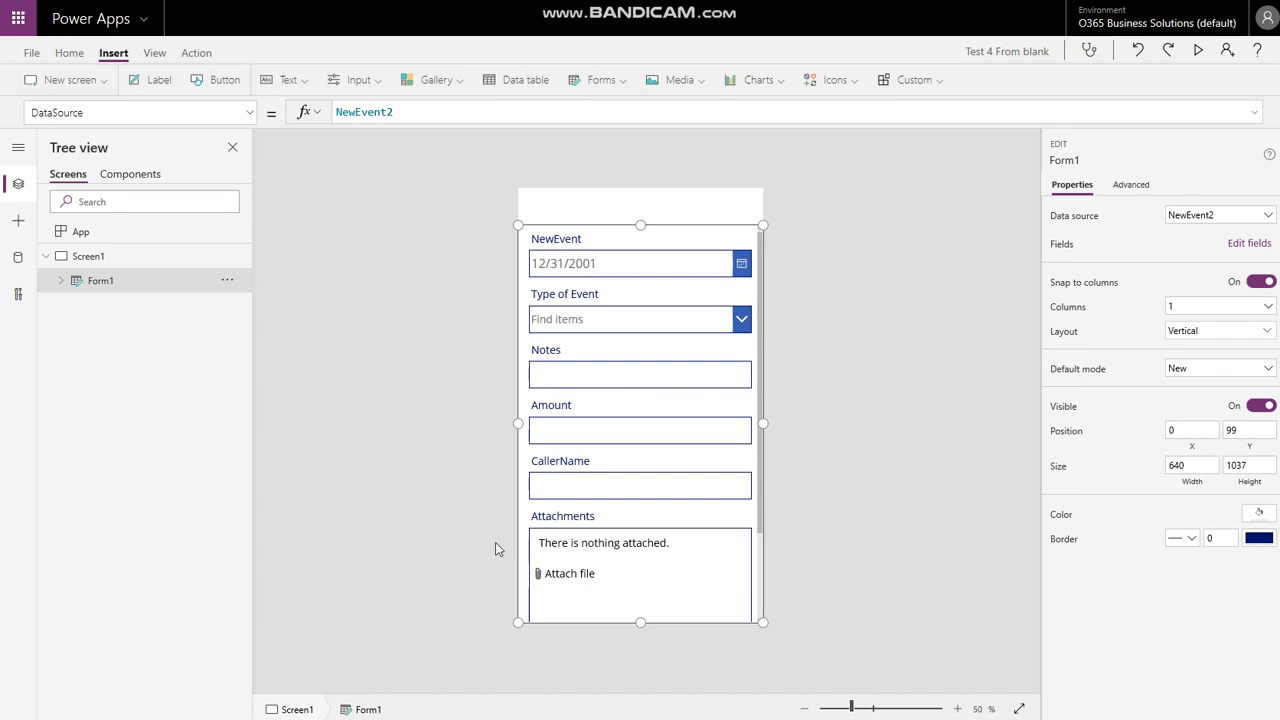
- Delete the Attachments field card from the form
left_click(567, 518)
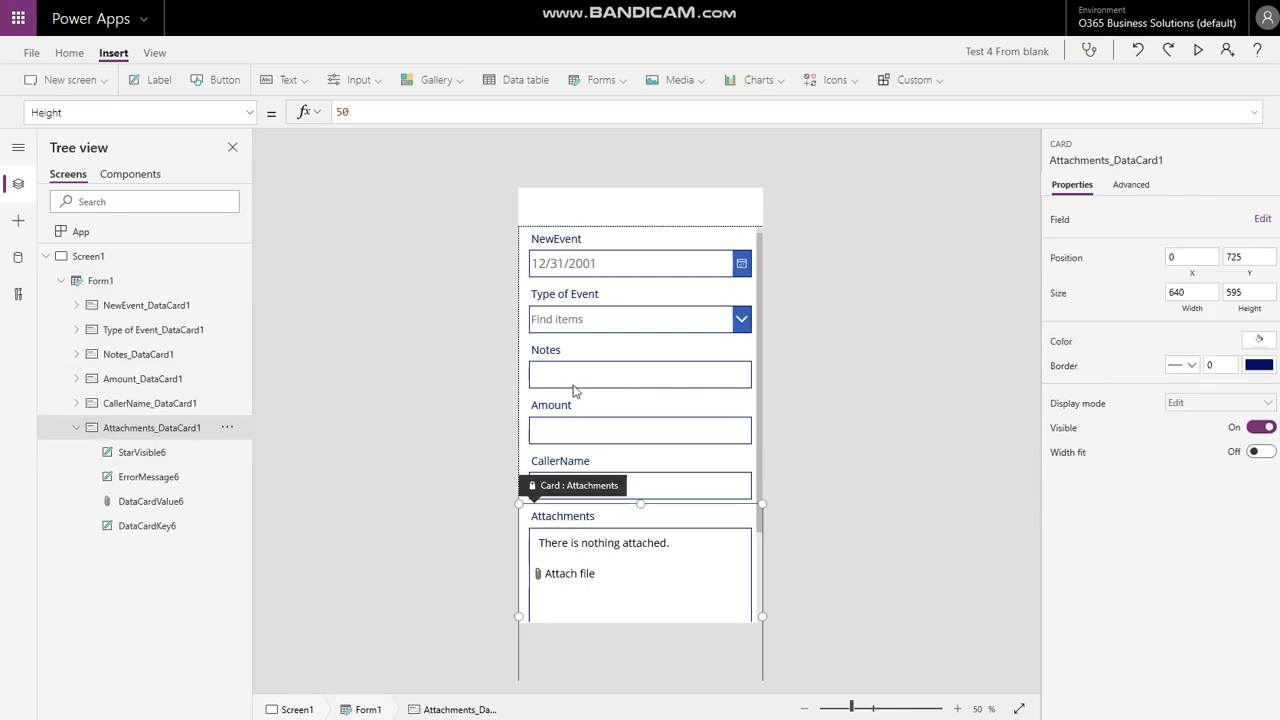
key("Delete")
left_click(408, 279)
left_click(617, 320)
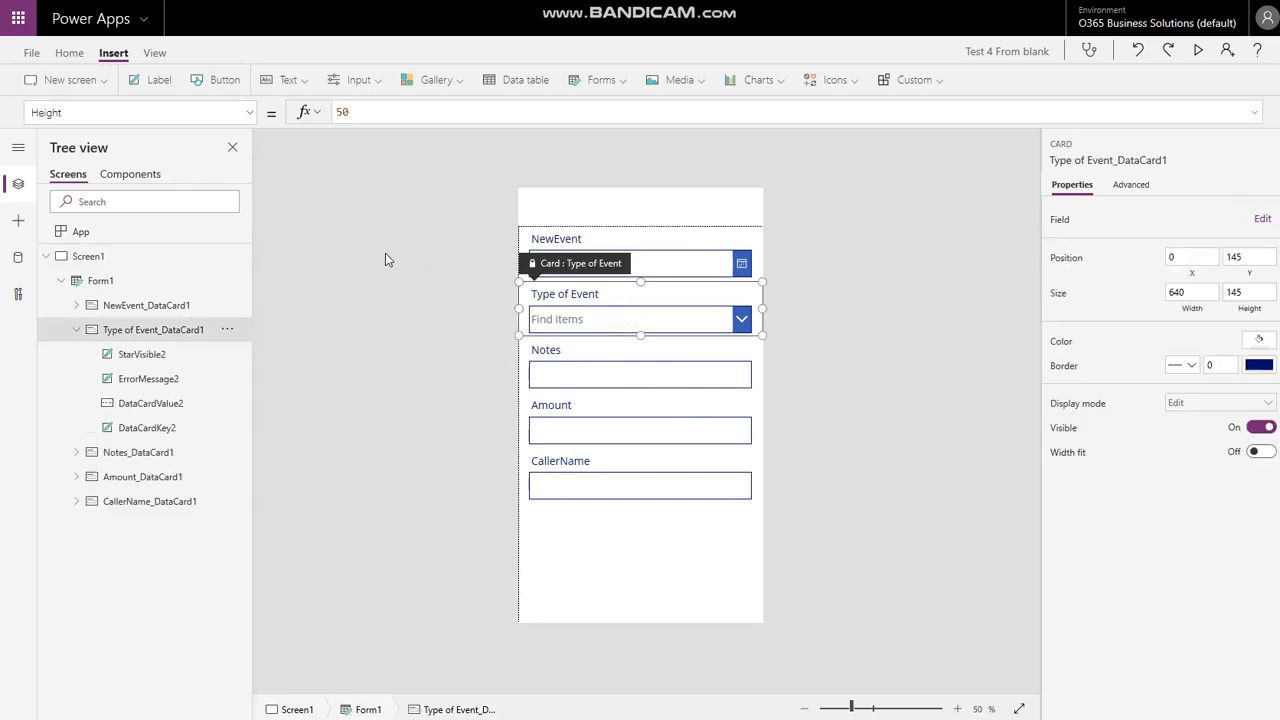
left_click(423, 254)
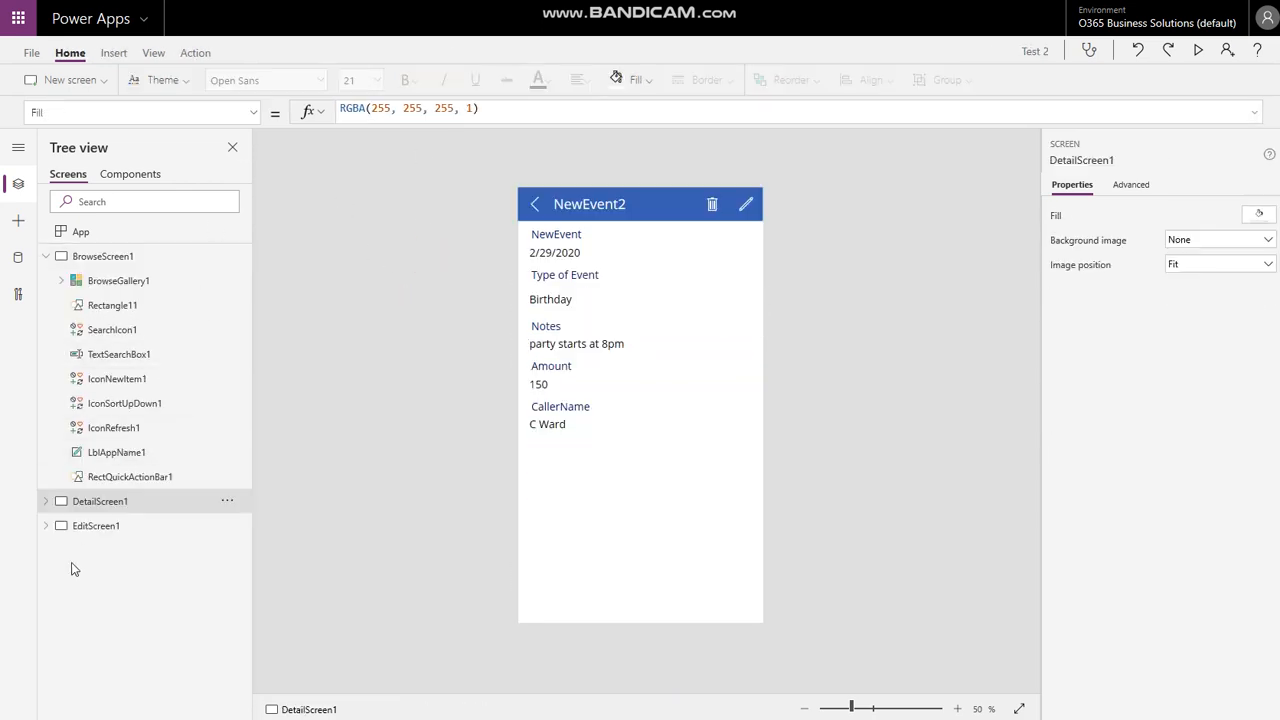
- Inspect EditScreen1 in the Test 2 app, then return to the Test 4 From blank app
left_click(92, 526)
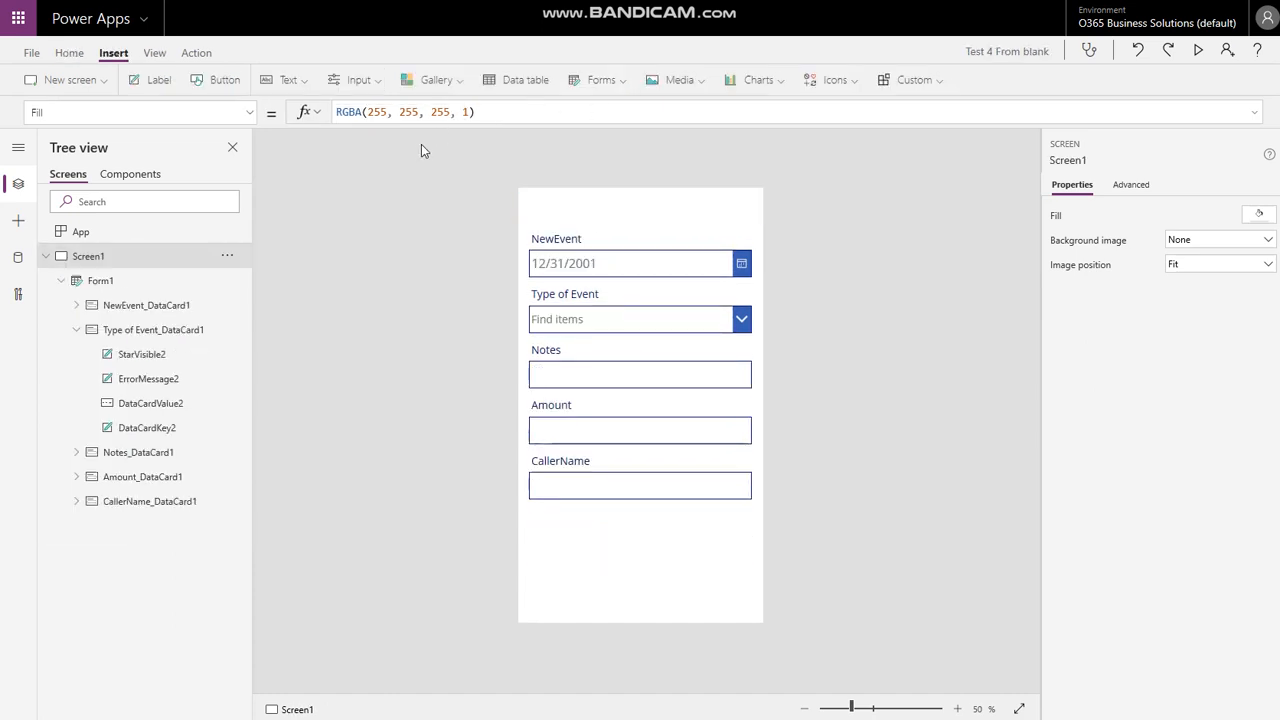
left_click(381, 203)
- Insert a label at the top-left, full screen width, reading 'Submit a new event'
left_click(155, 80)
left_click_drag(588, 211, 573, 196)
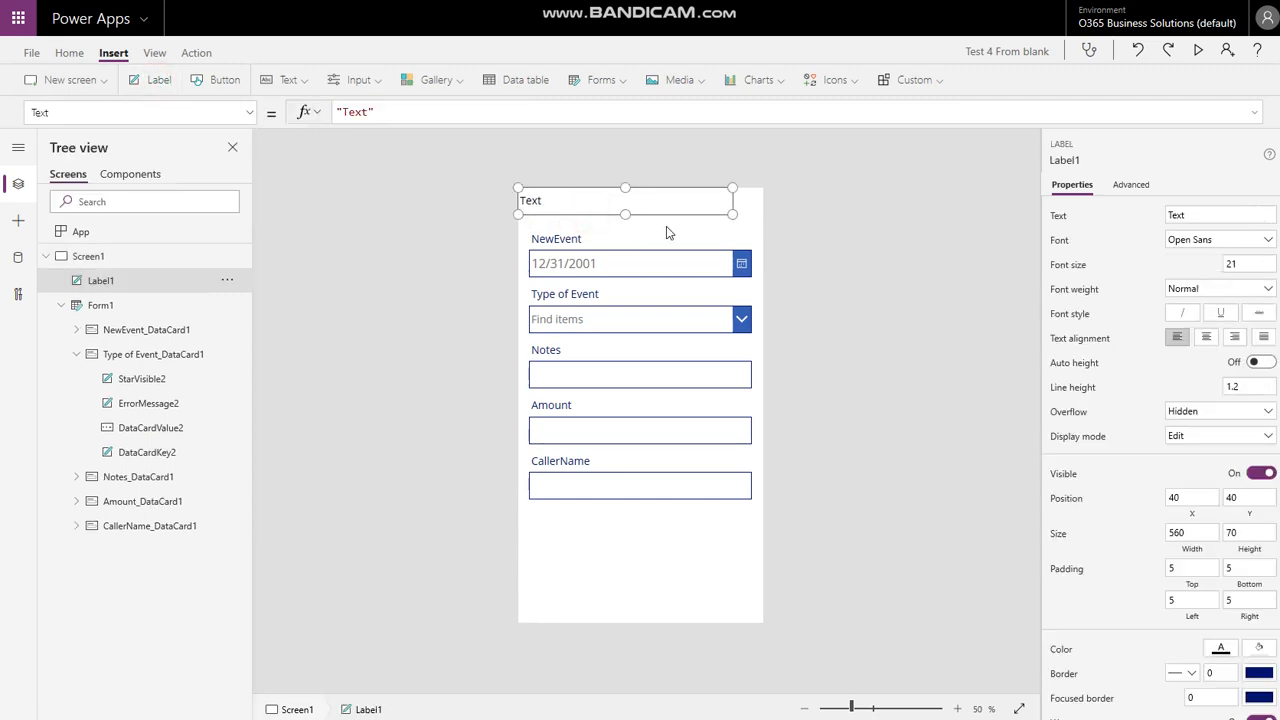
left_click_drag(728, 212, 763, 217)
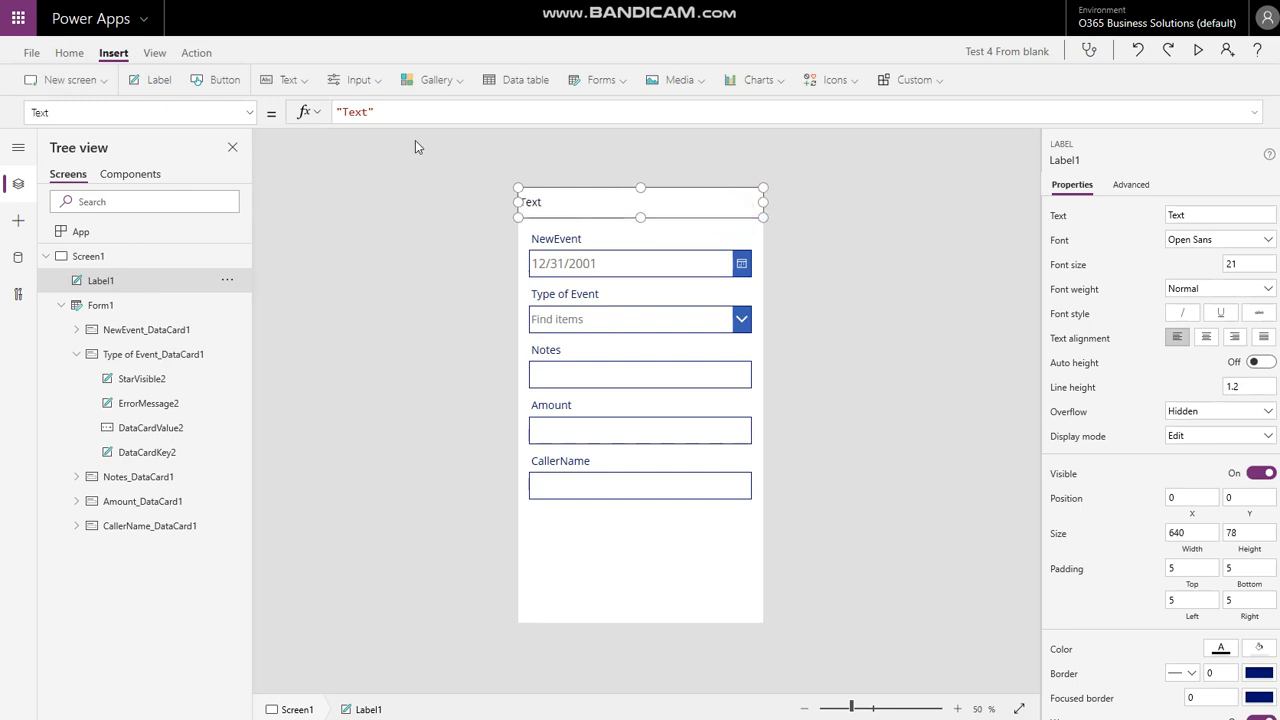
left_click(405, 112)
key("ctrl+a")
type("@Submit a n")
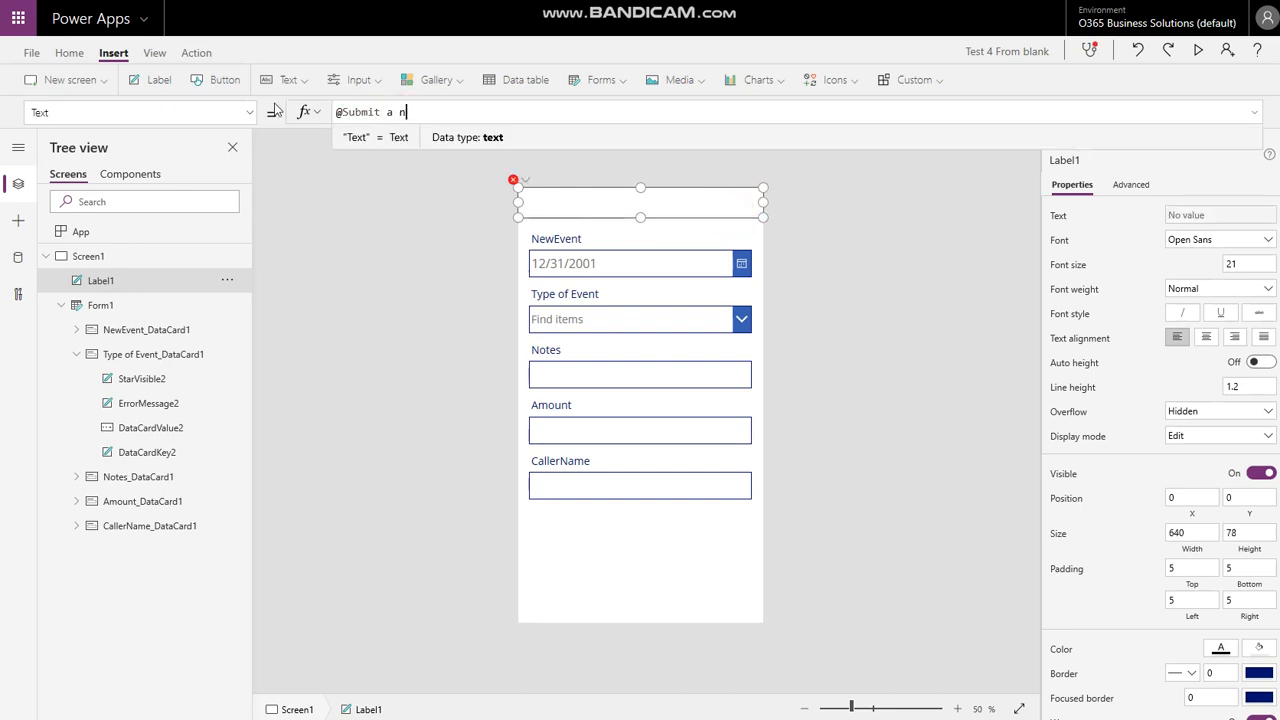
key("BackSpace")
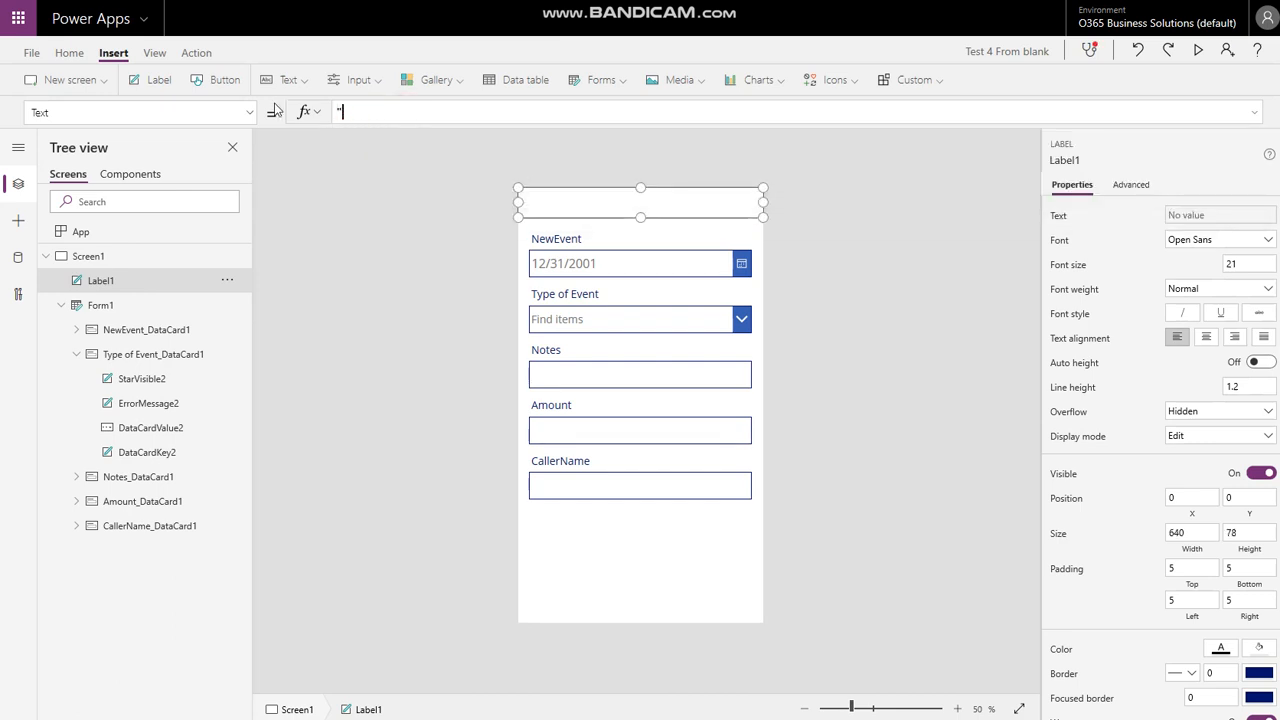
type("Submit a new event\"")
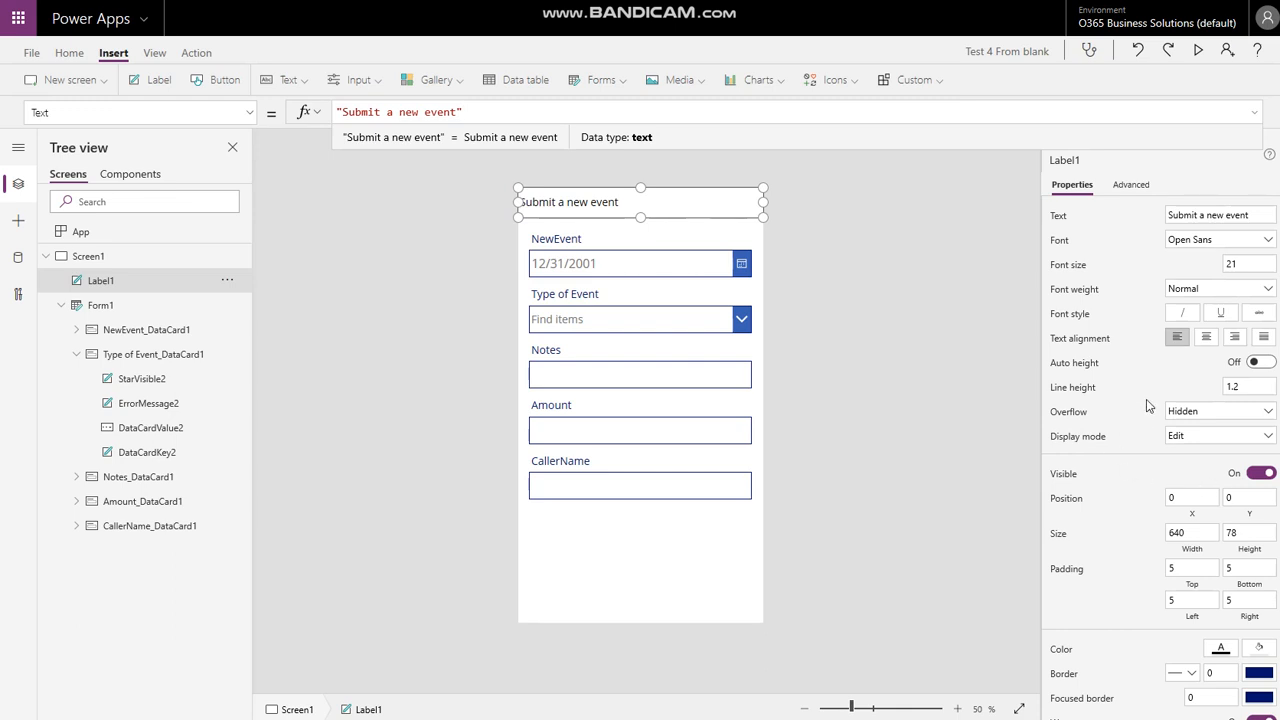
- Make the header text centred, bold and white on a blue fill
left_click(1207, 341)
left_click(1203, 288)
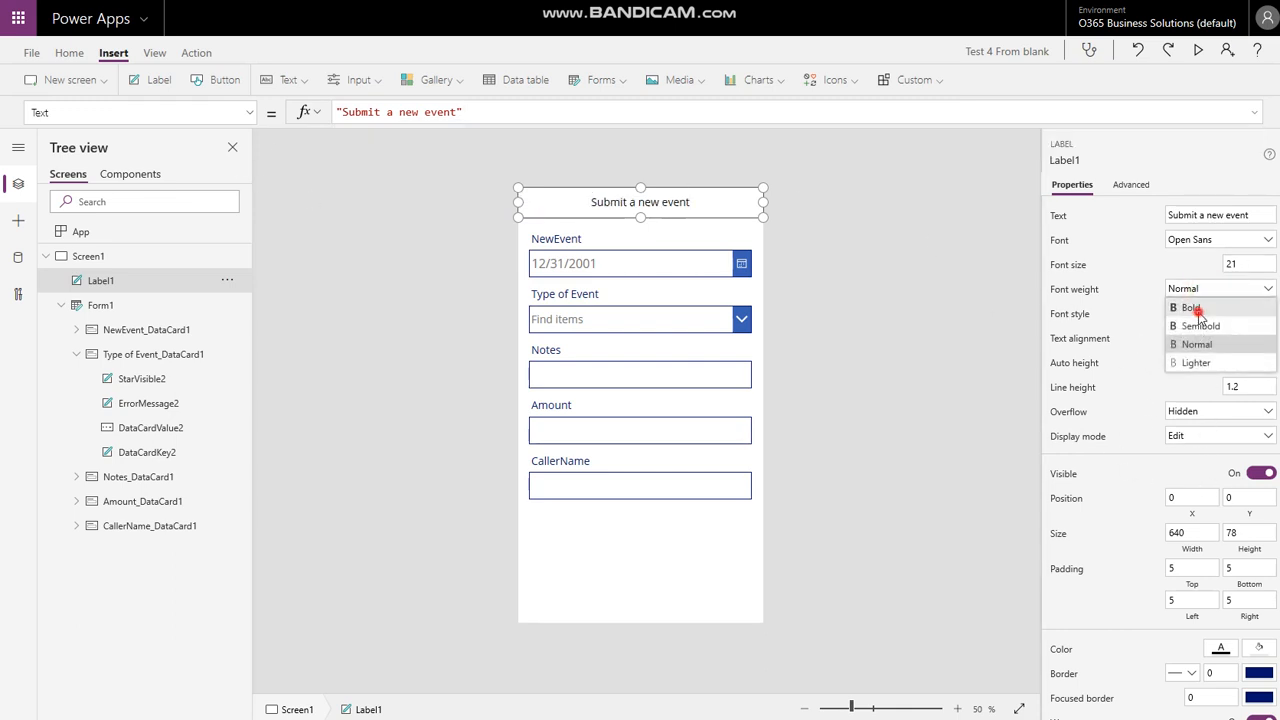
left_click(1197, 311)
left_click(1220, 648)
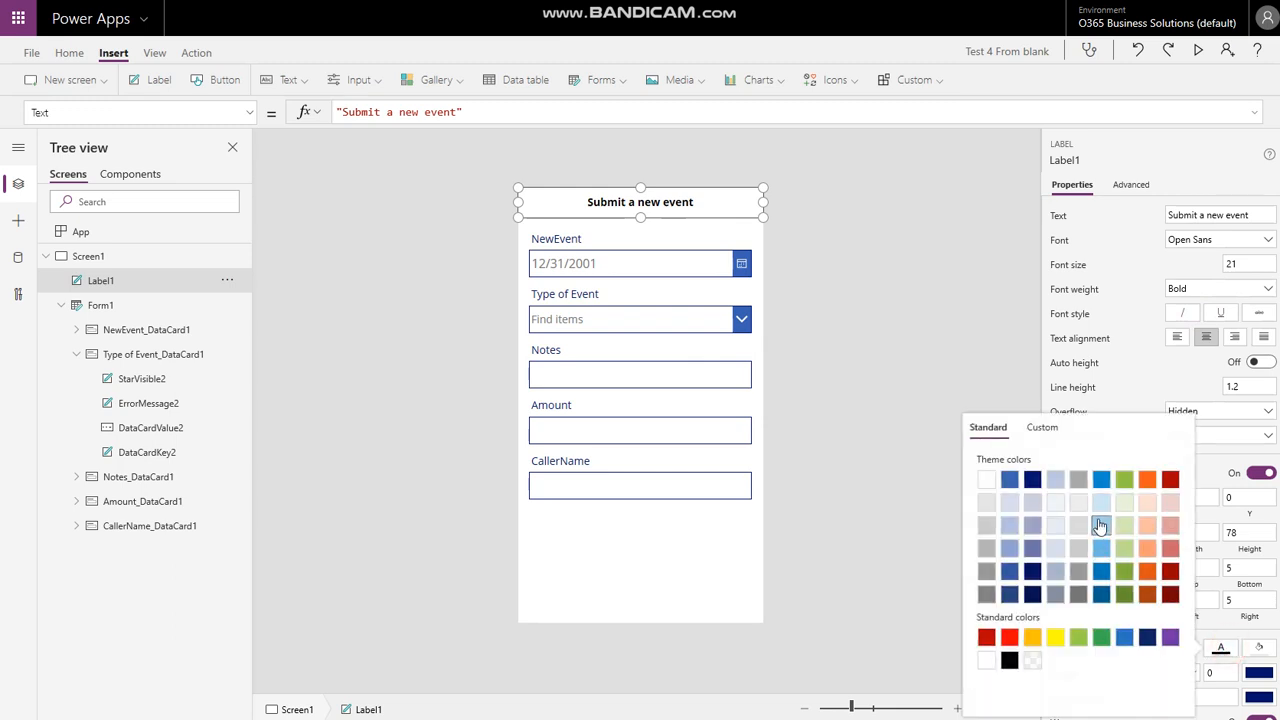
left_click(1009, 479)
left_click(1260, 648)
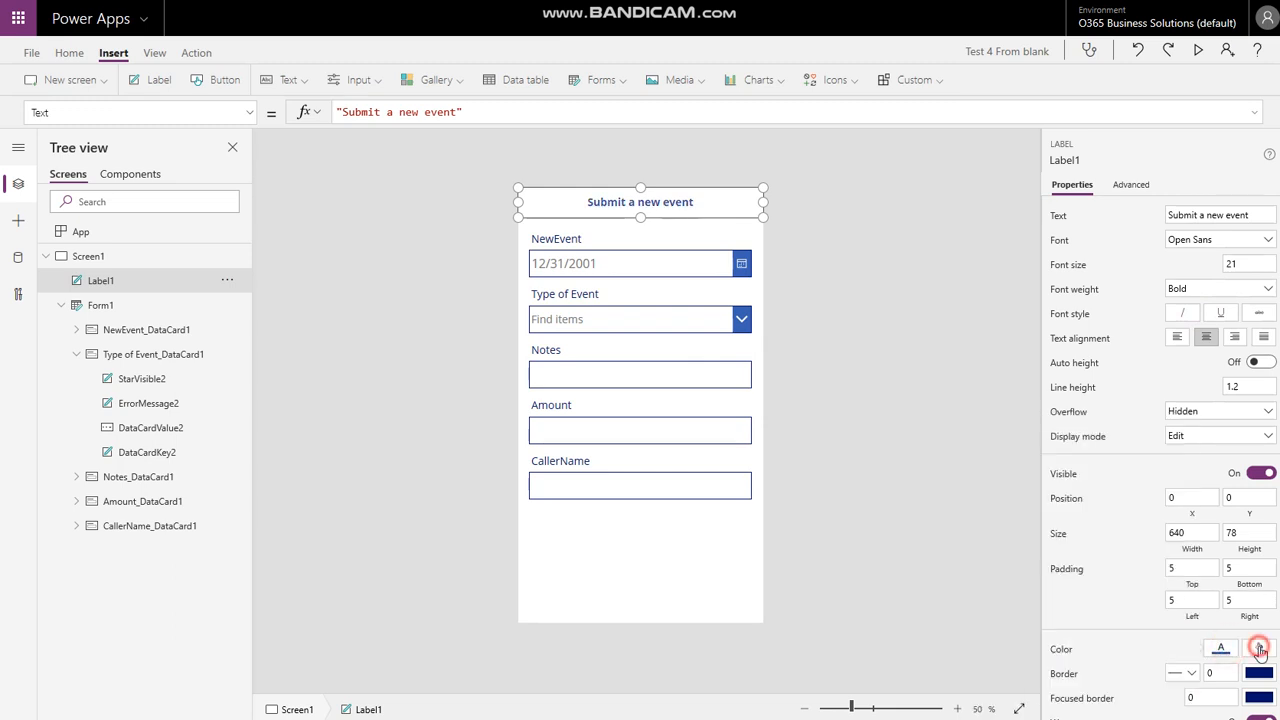
left_click(1047, 479)
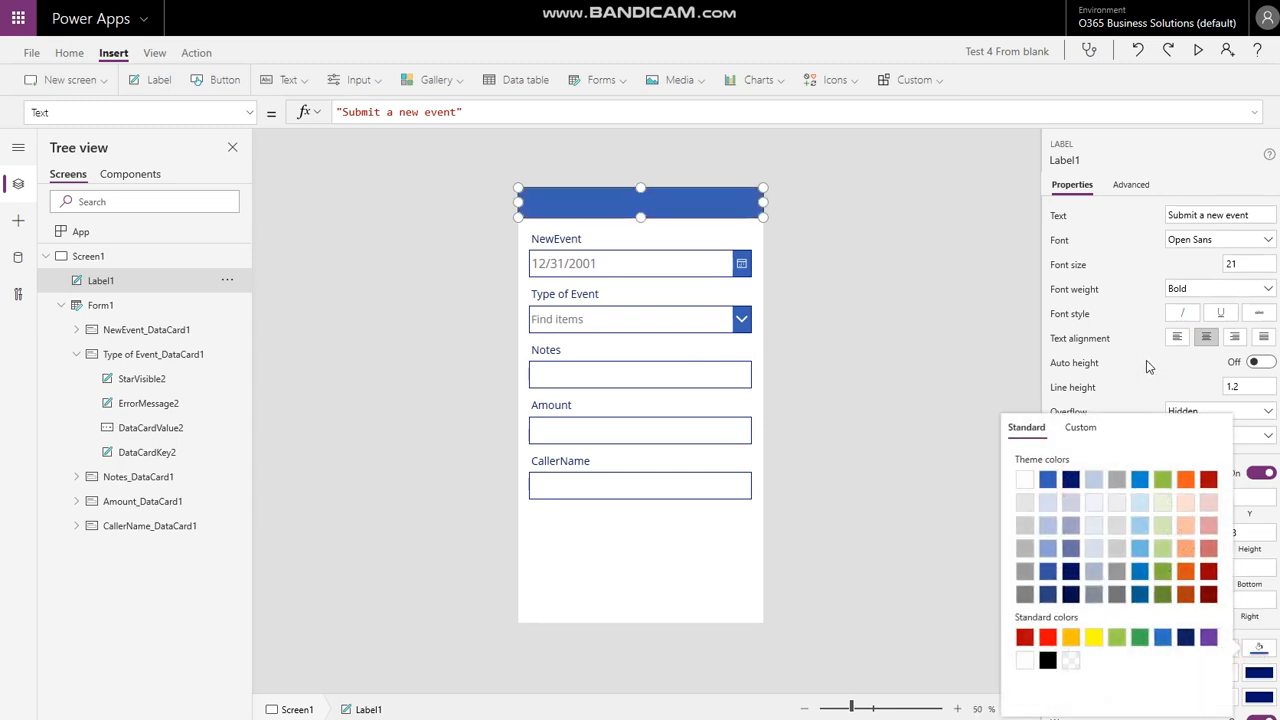
left_click(1148, 367)
left_click(1220, 648)
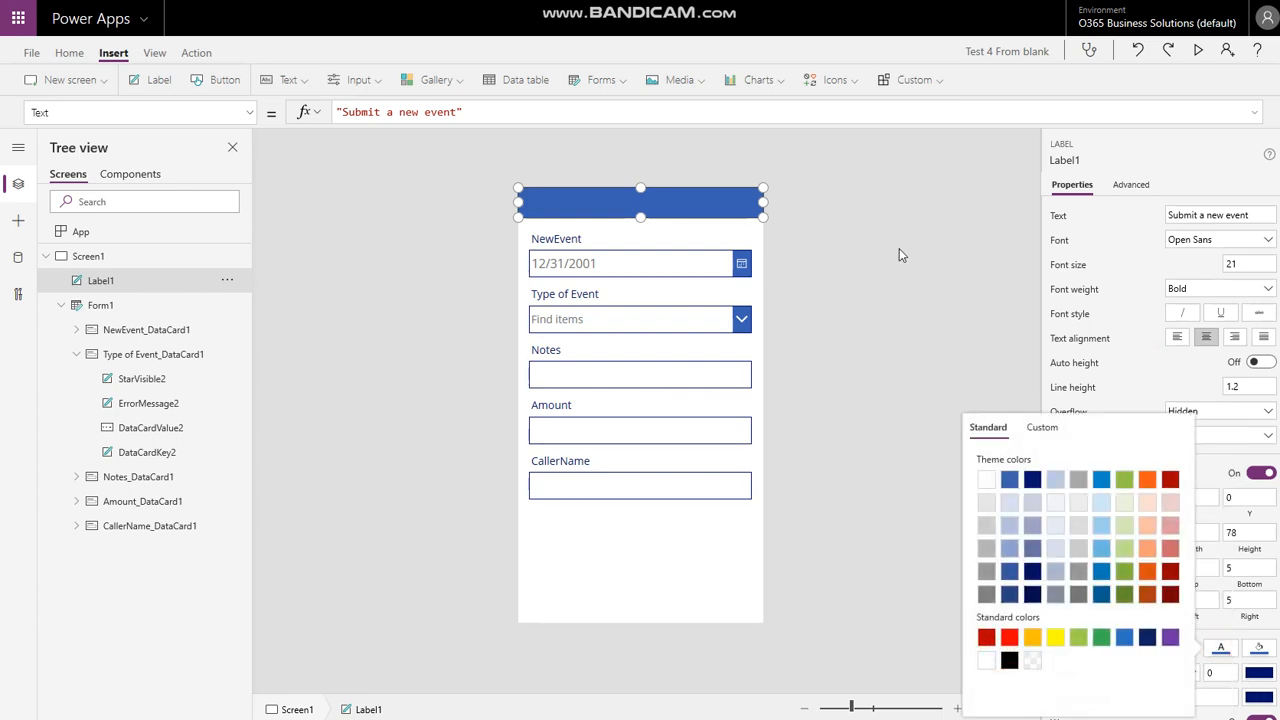
left_click(986, 660)
left_click(932, 396)
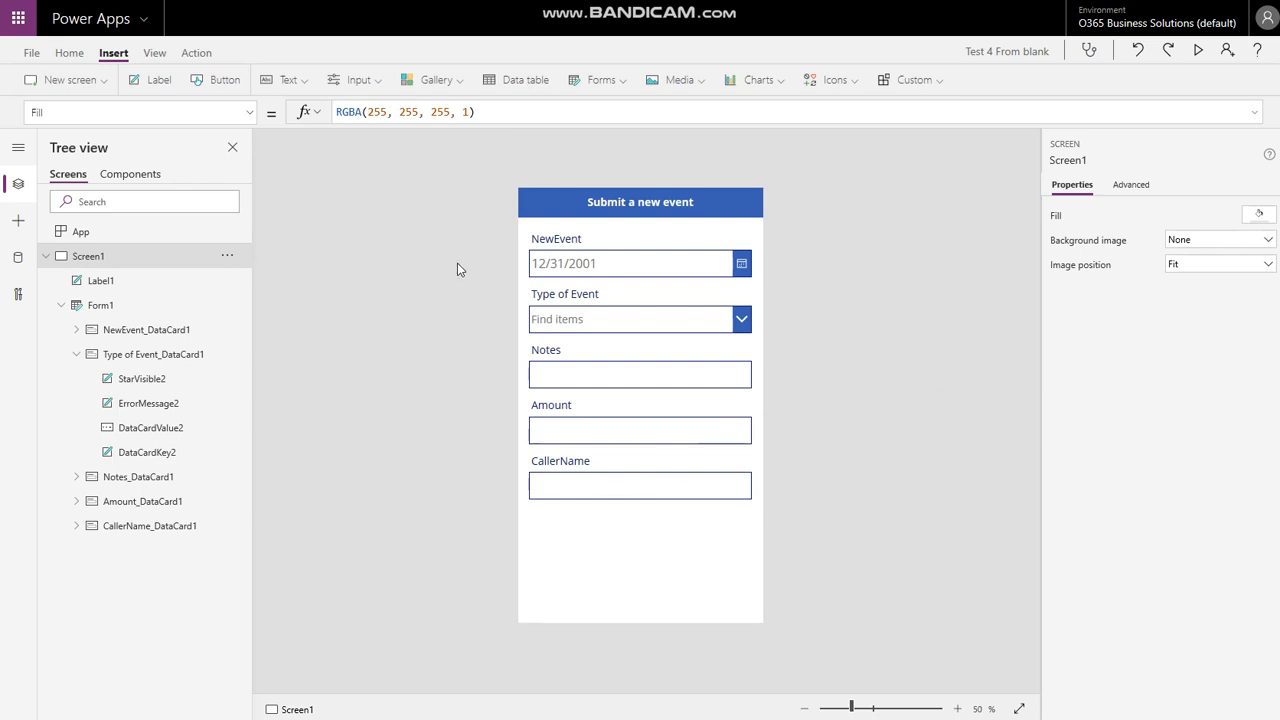
- Unlock the NewEvent card and set its date picker Format to "dd/mm/yyyy"
left_click(628, 263)
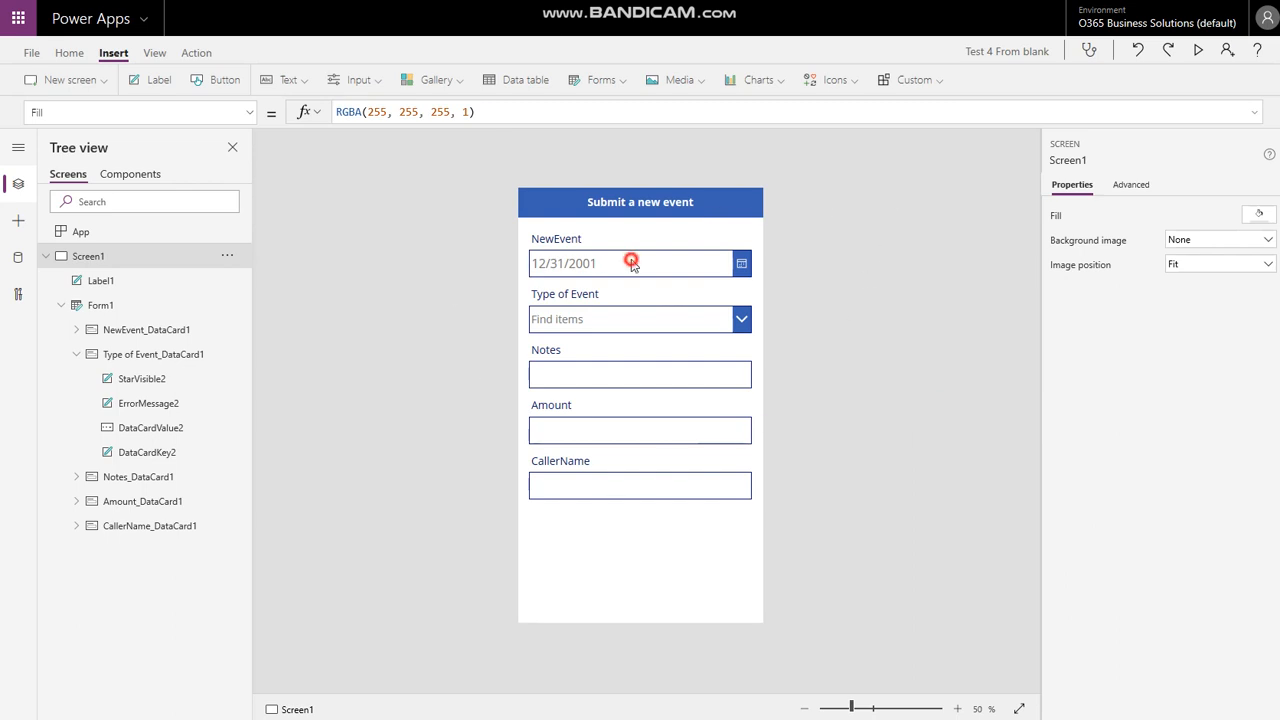
left_click(1133, 185)
left_click(1066, 220)
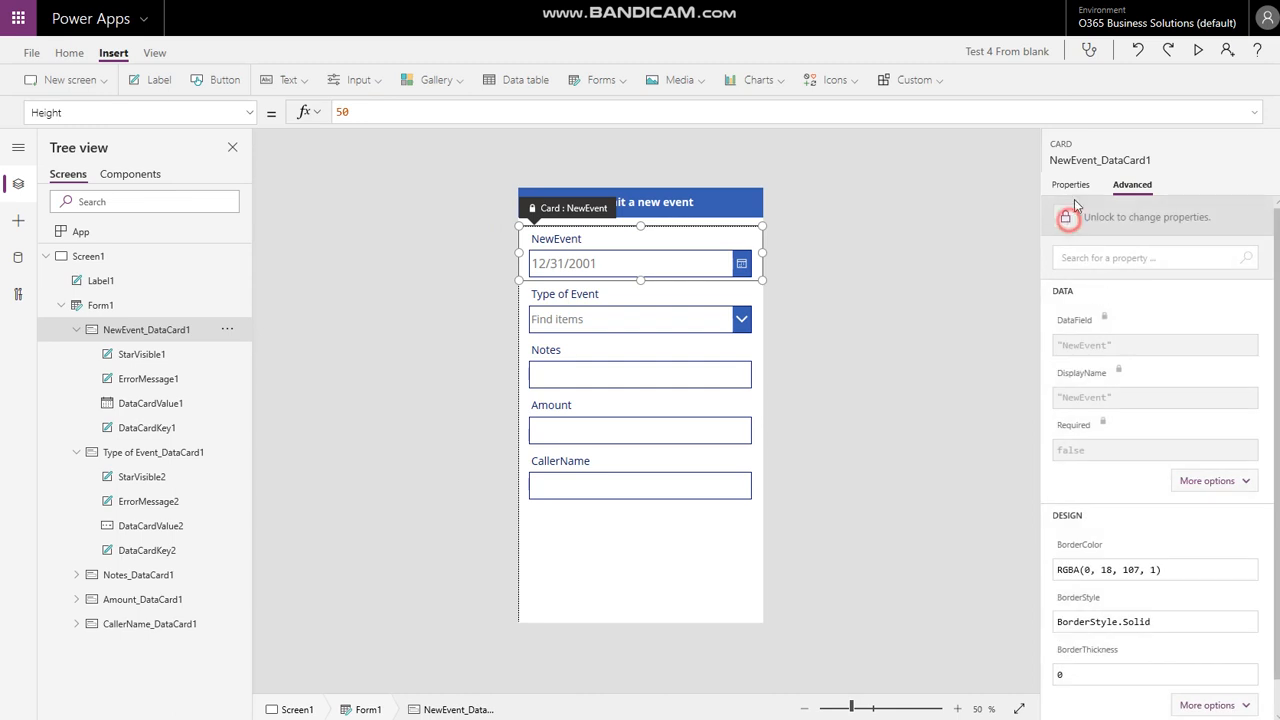
left_click(1070, 184)
left_click(593, 268)
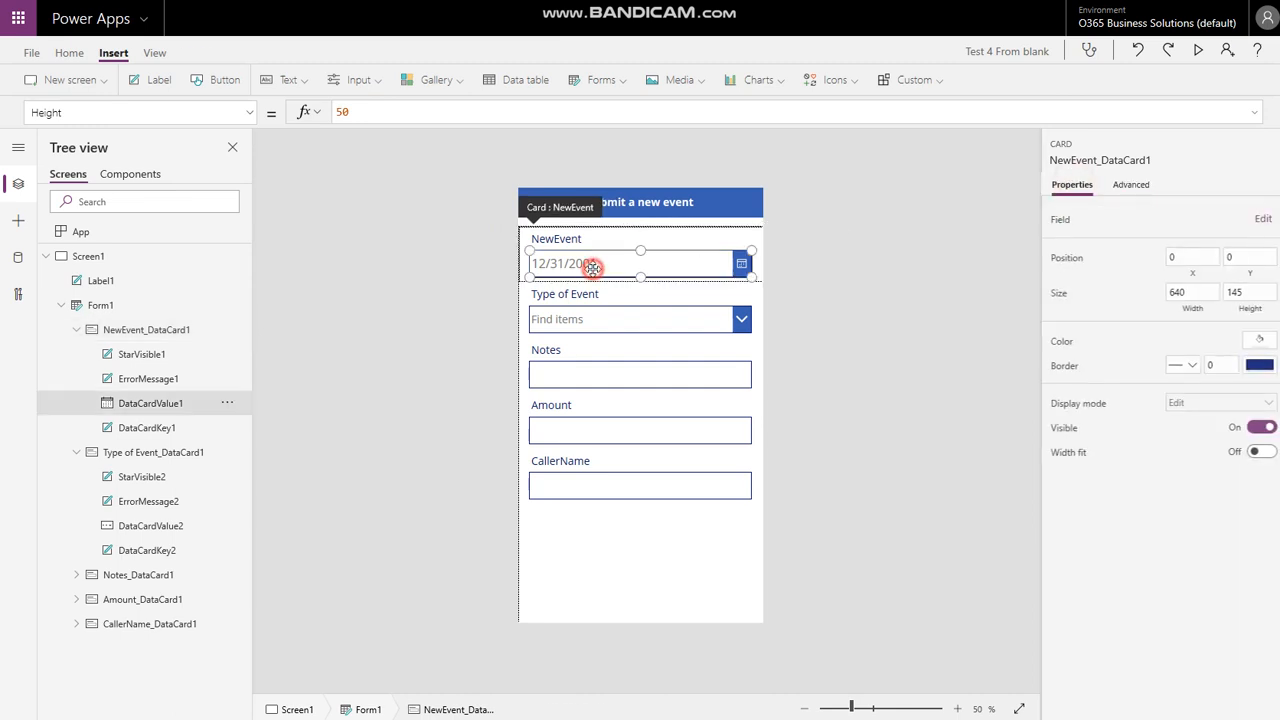
left_click(1133, 185)
triple_click(1158, 556)
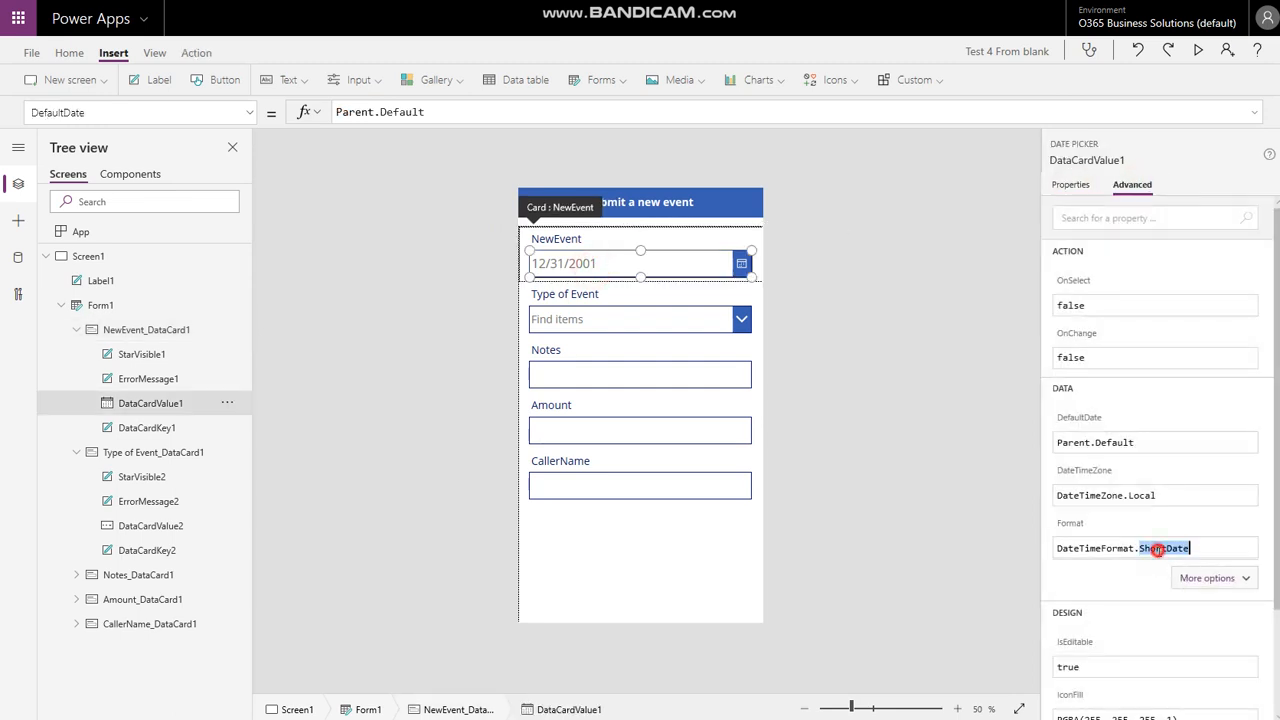
type("\"dd/mm/y")
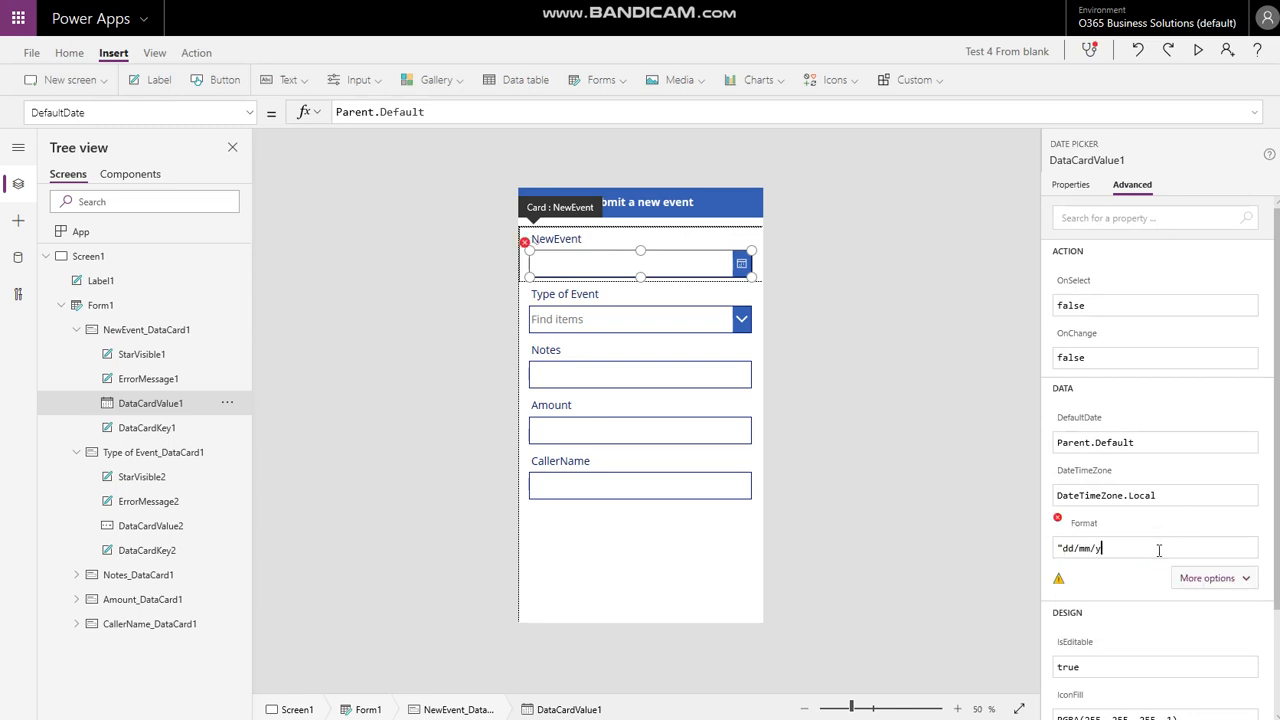
type("yyy\"")
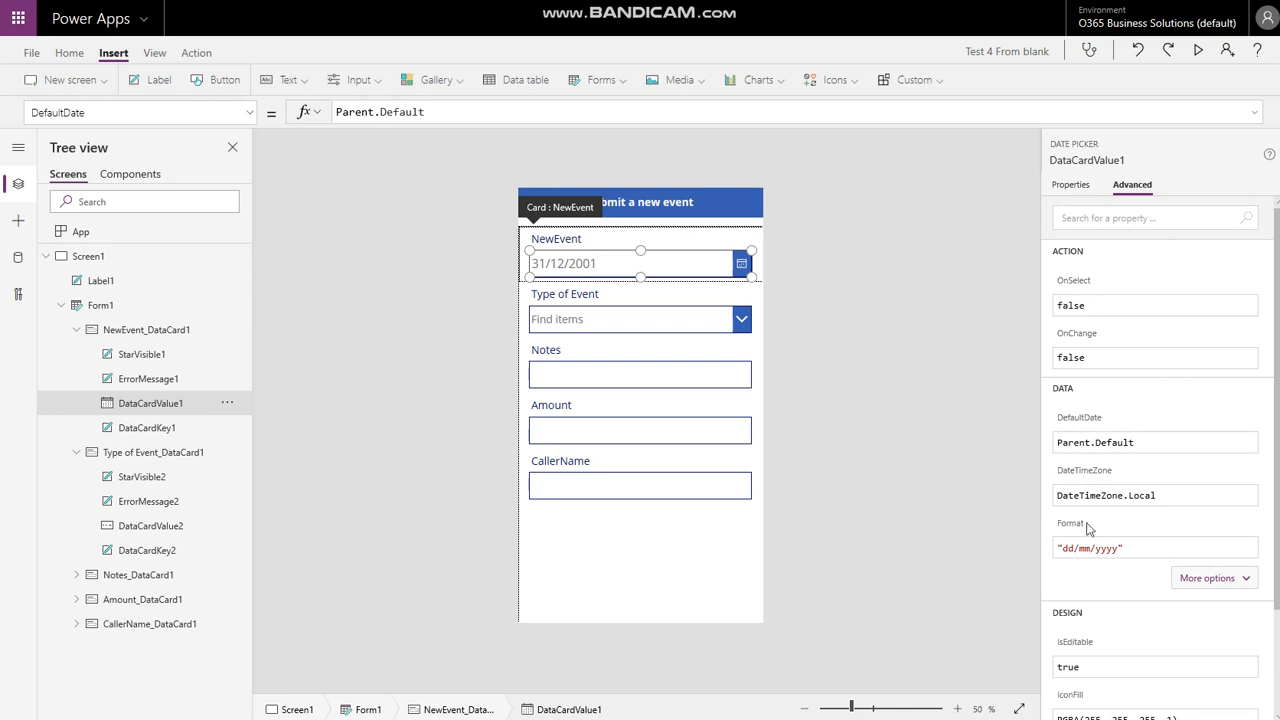
- Set the Notes text box to Multiline mode with height 250
left_click(663, 374)
left_click(1073, 186)
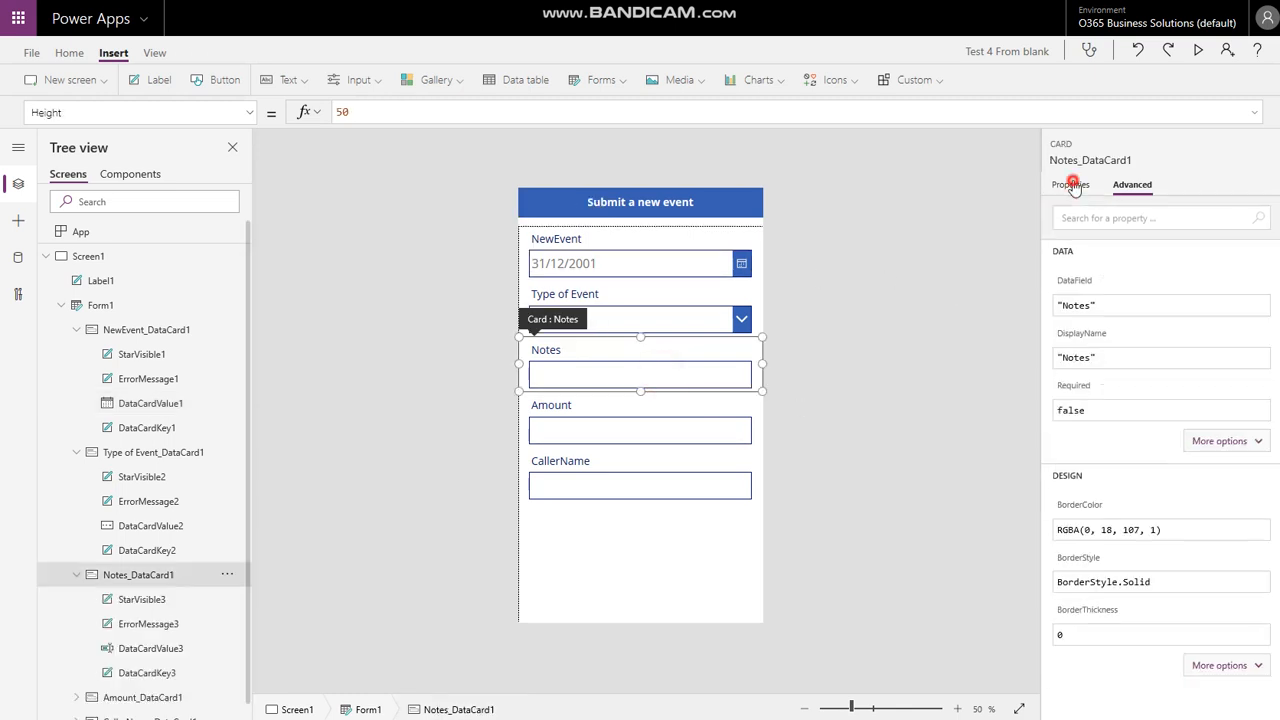
left_click(618, 374)
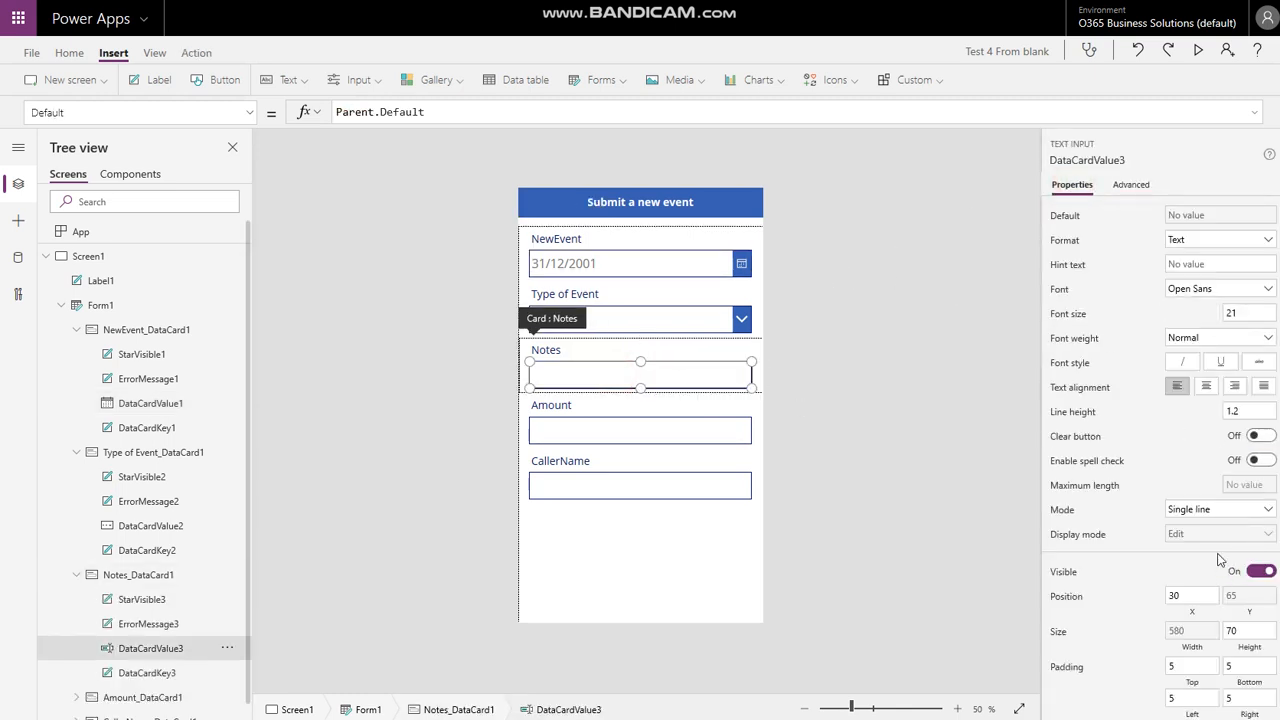
left_click(1194, 509)
left_click(1180, 528)
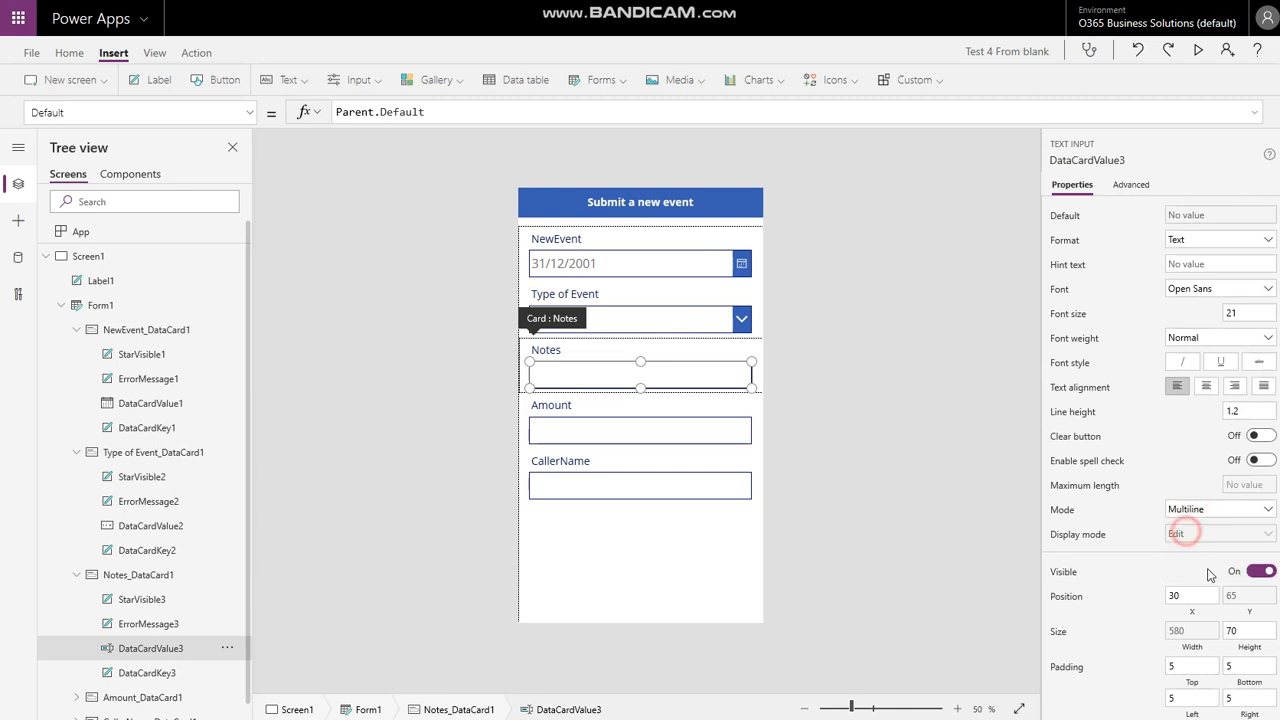
left_click(1250, 636)
left_click(1136, 550)
left_click(863, 230)
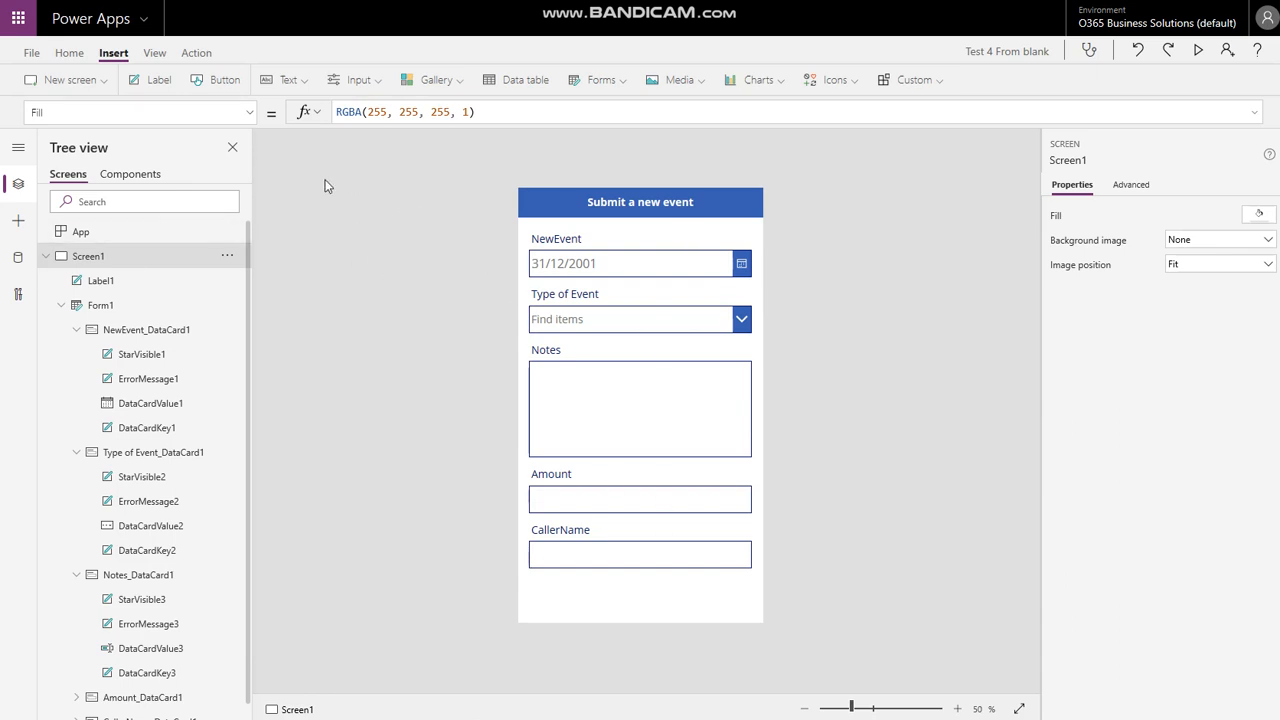
- Inspect the reference app's check icon and its submit action
left_click(360, 206)
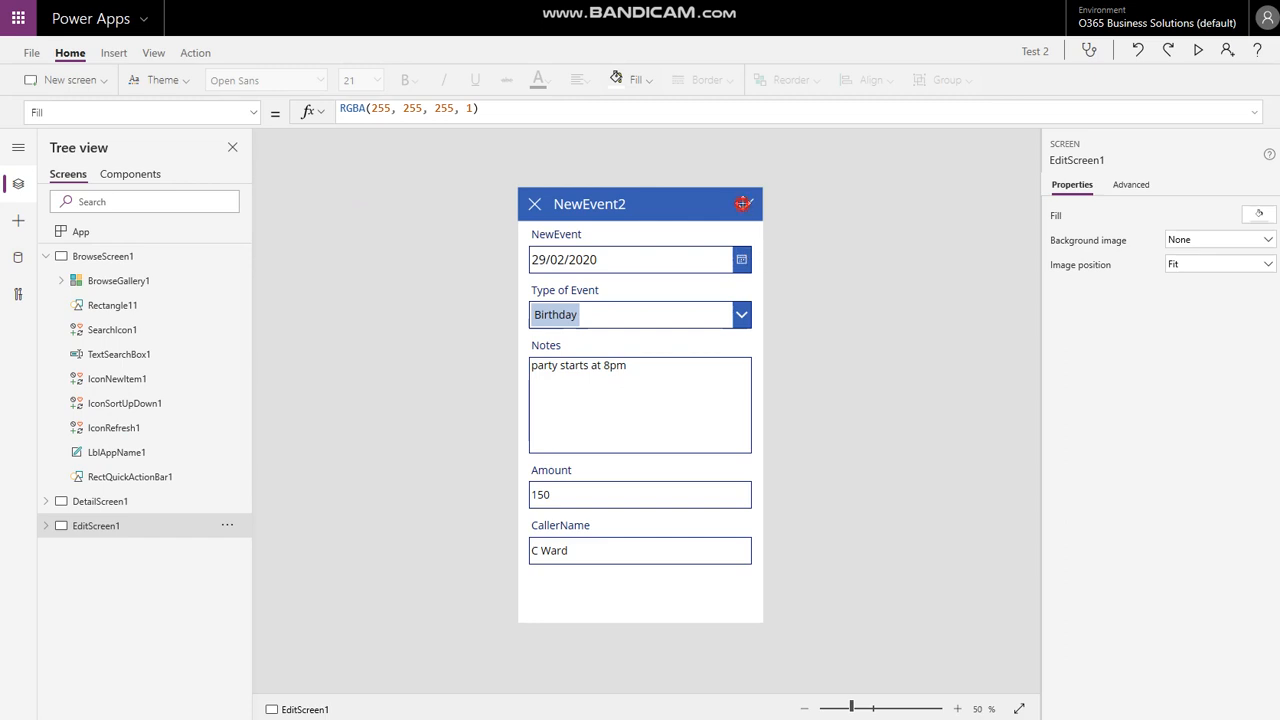
left_click(743, 203)
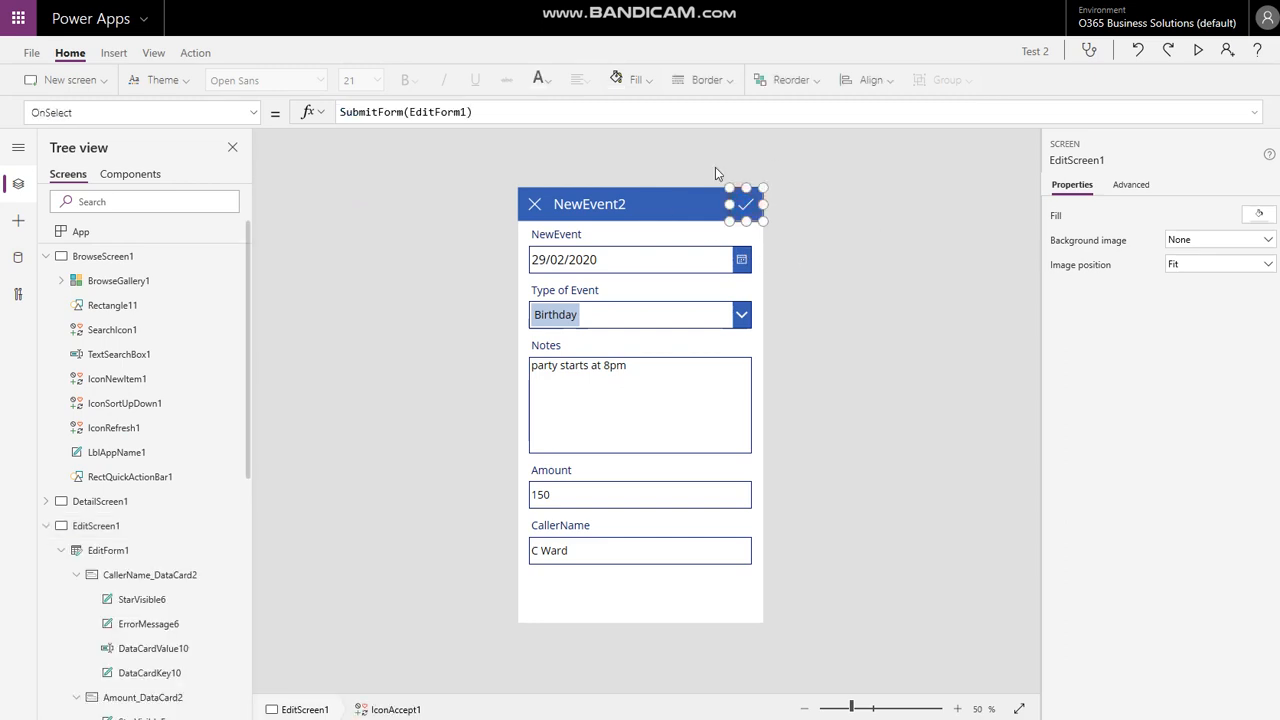
left_click(837, 246)
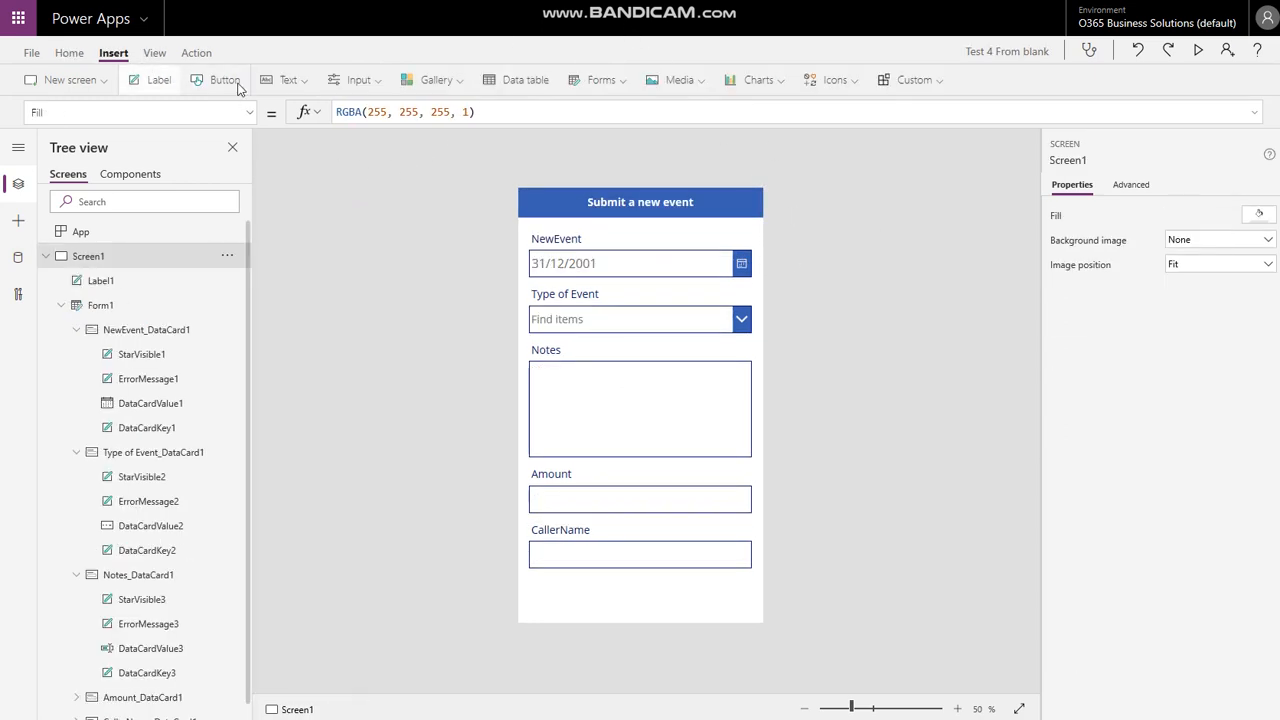
- Insert a Check icon at the header's top-right corner and colour it white
left_click(828, 79)
left_click(840, 196)
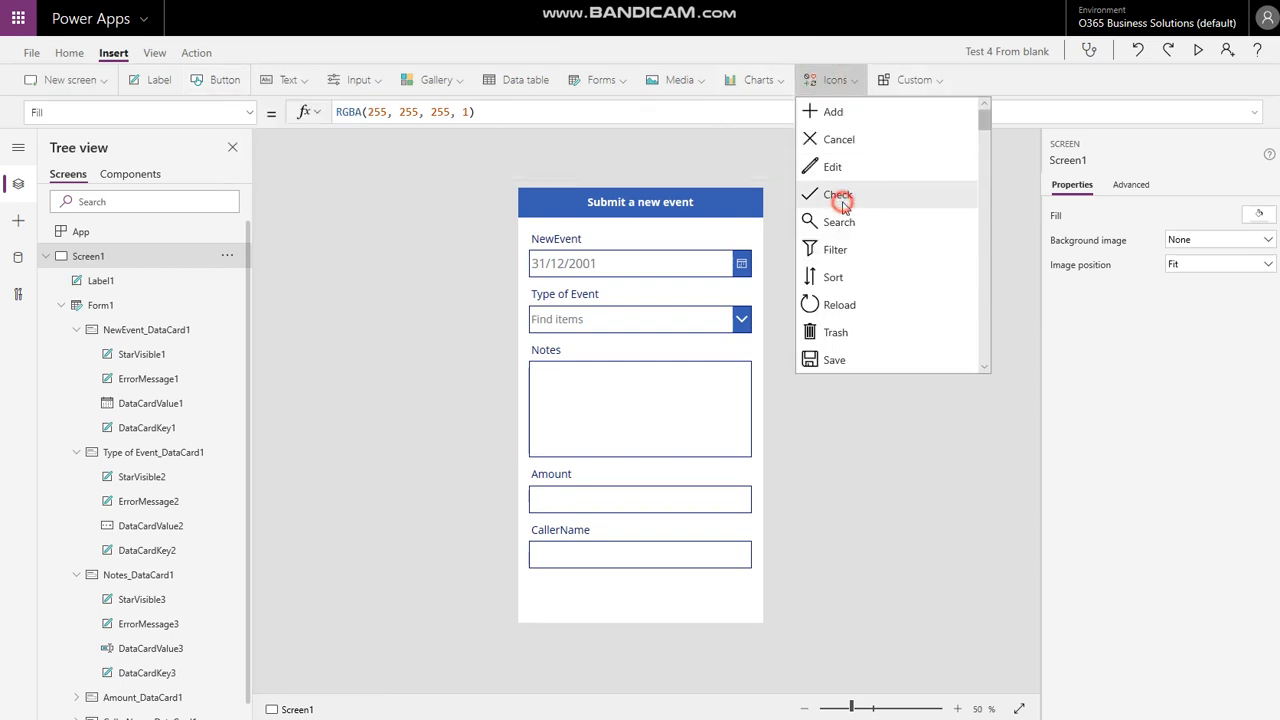
left_click_drag(547, 215, 741, 212)
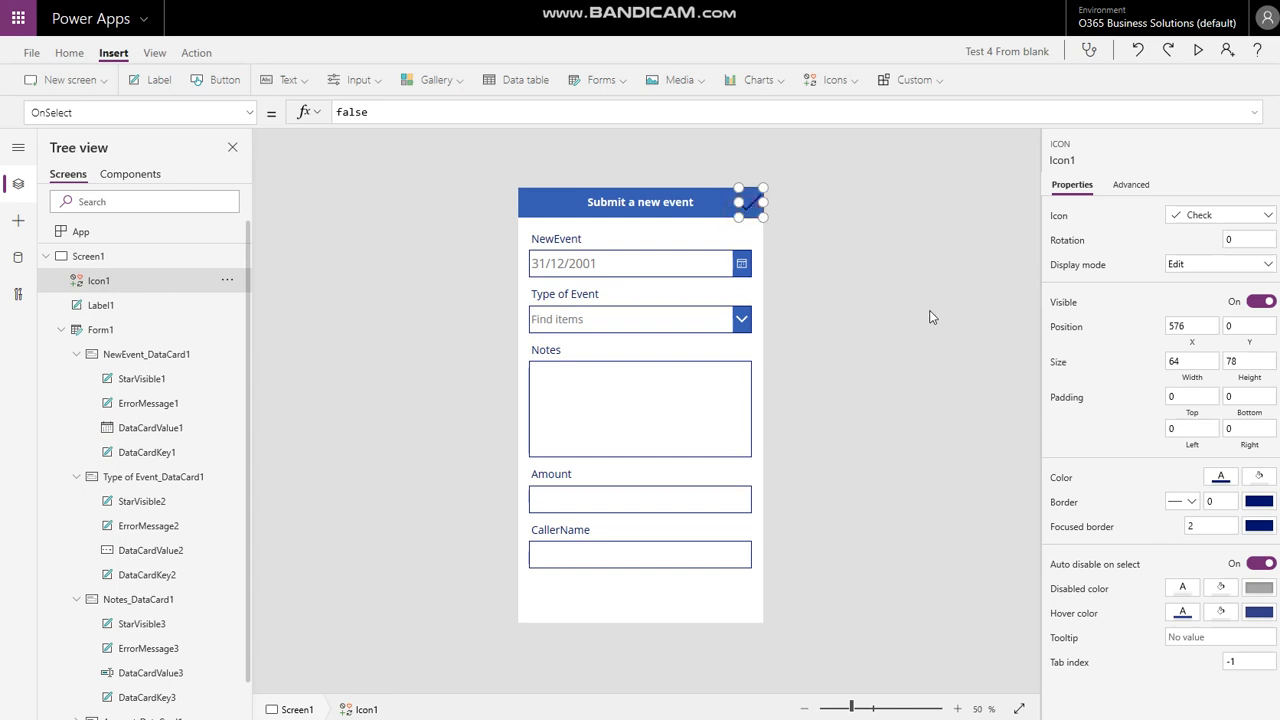
left_click(1221, 476)
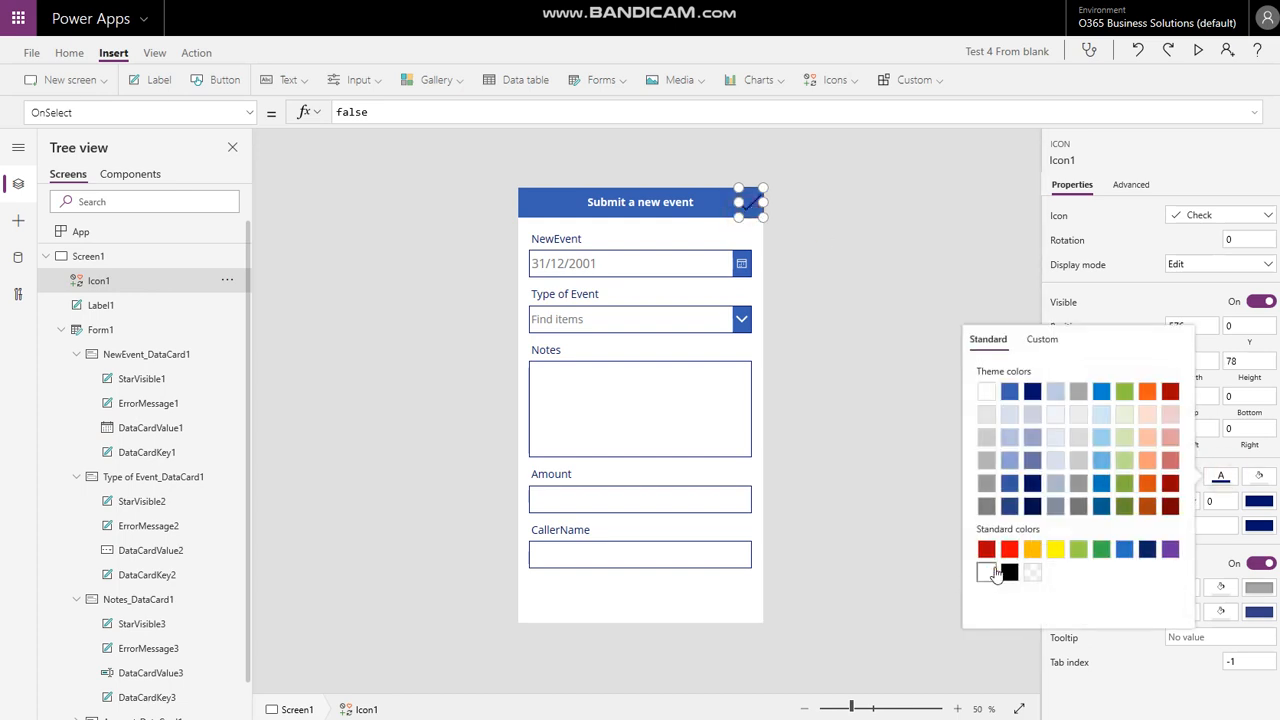
left_click(986, 572)
left_click(914, 249)
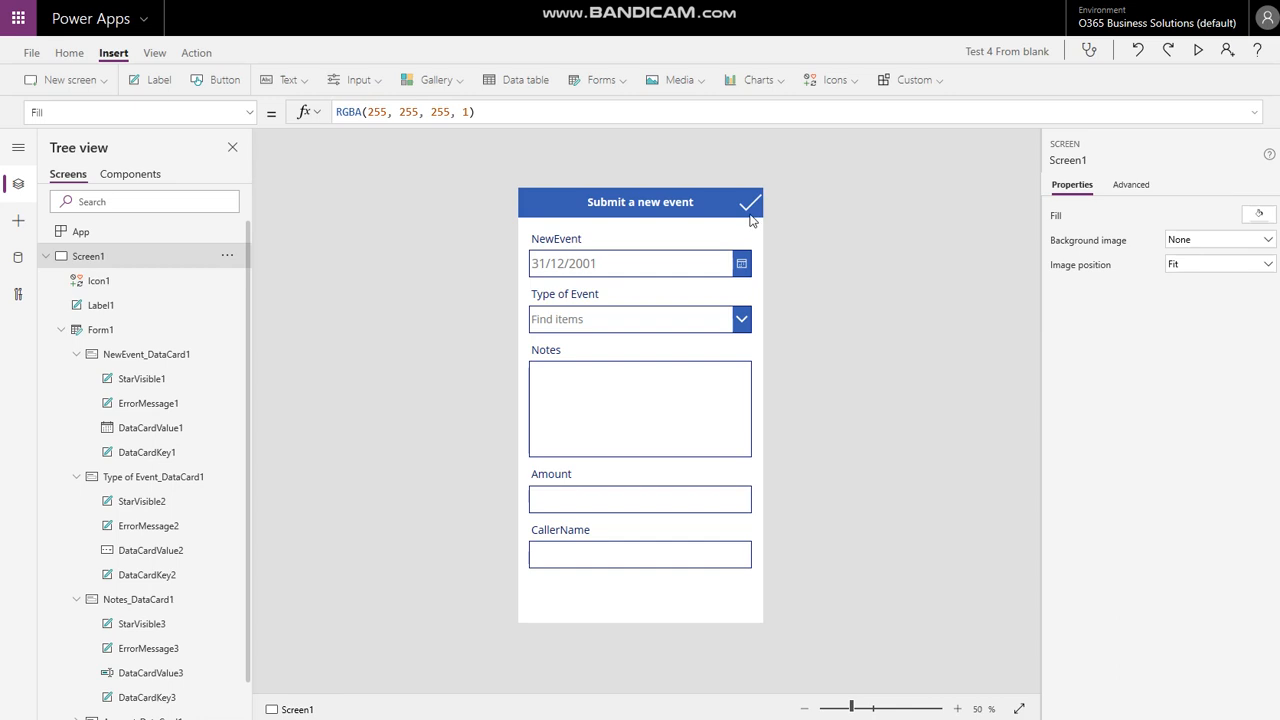
left_click(749, 202)
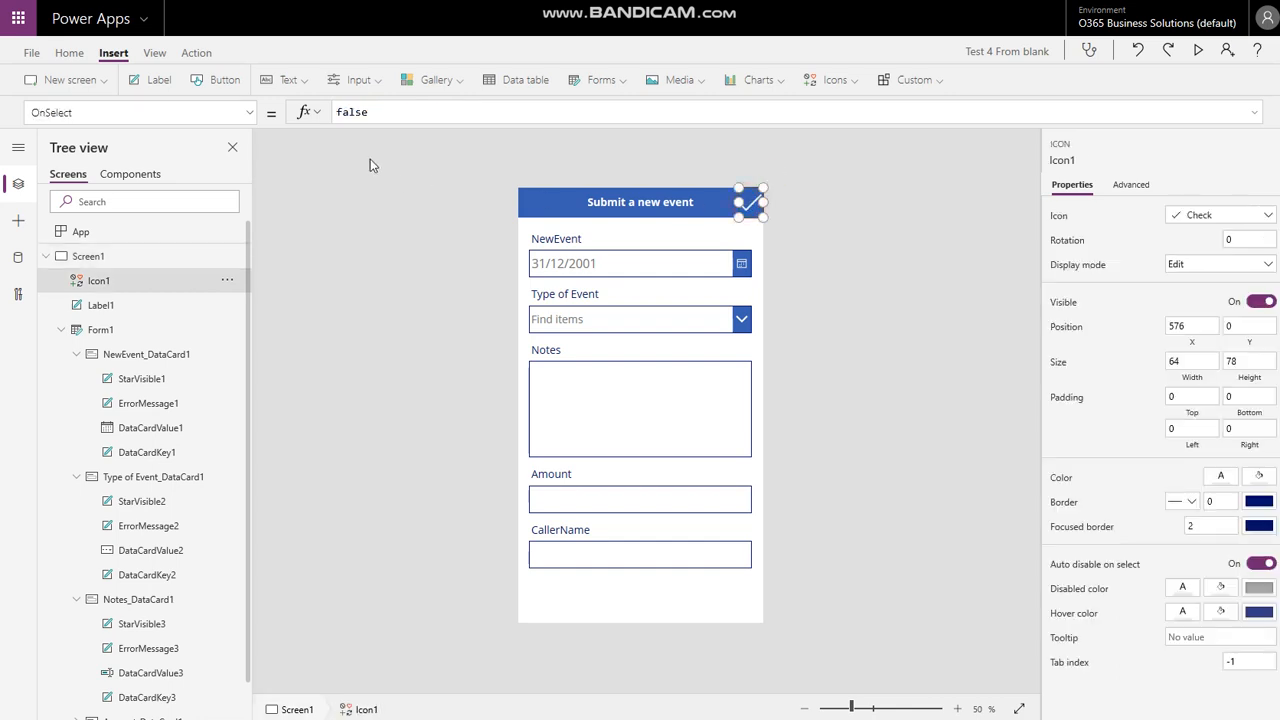
- Set the check icon's OnSelect to SubmitForm(Form1)
double_click(364, 111)
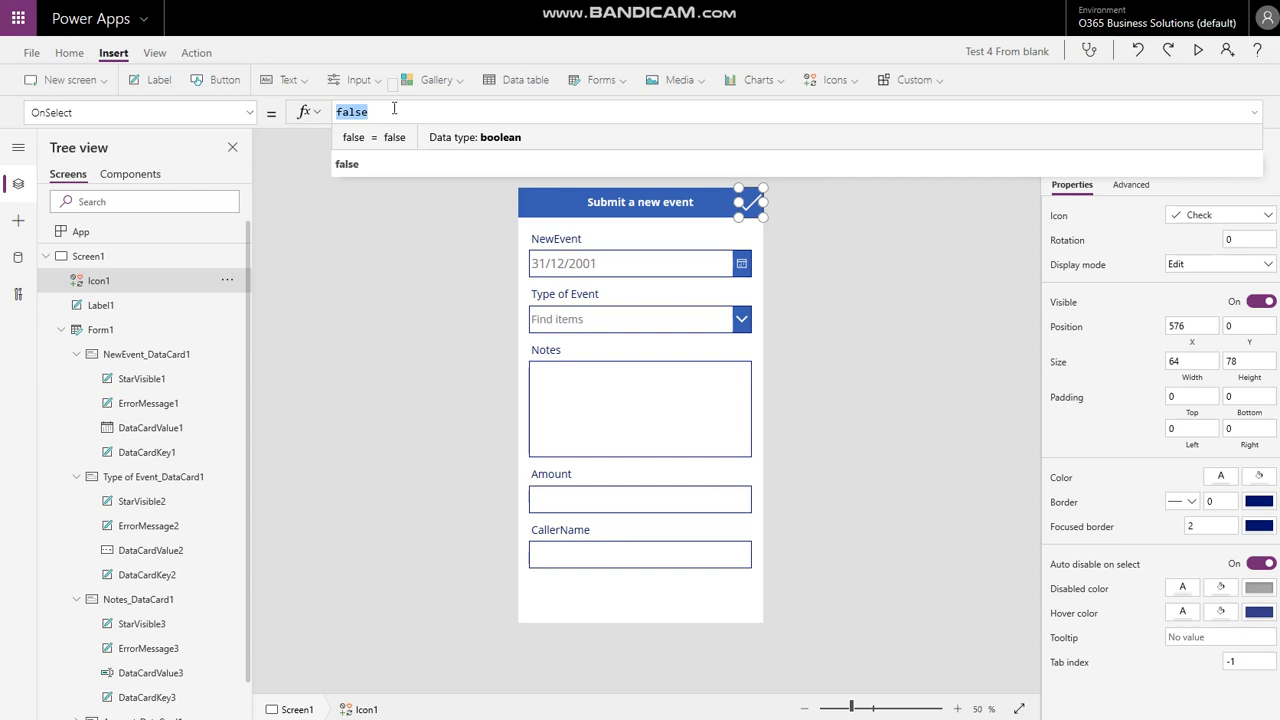
type("SubmitForm(")
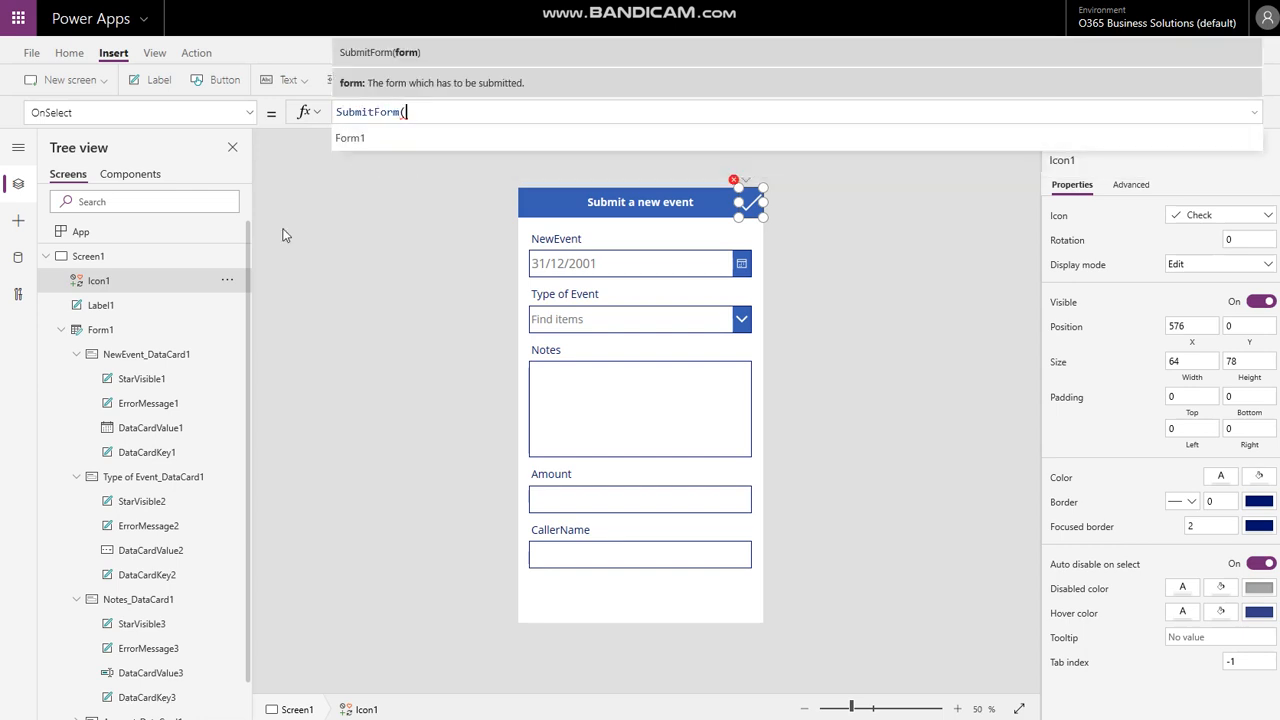
left_click(374, 144)
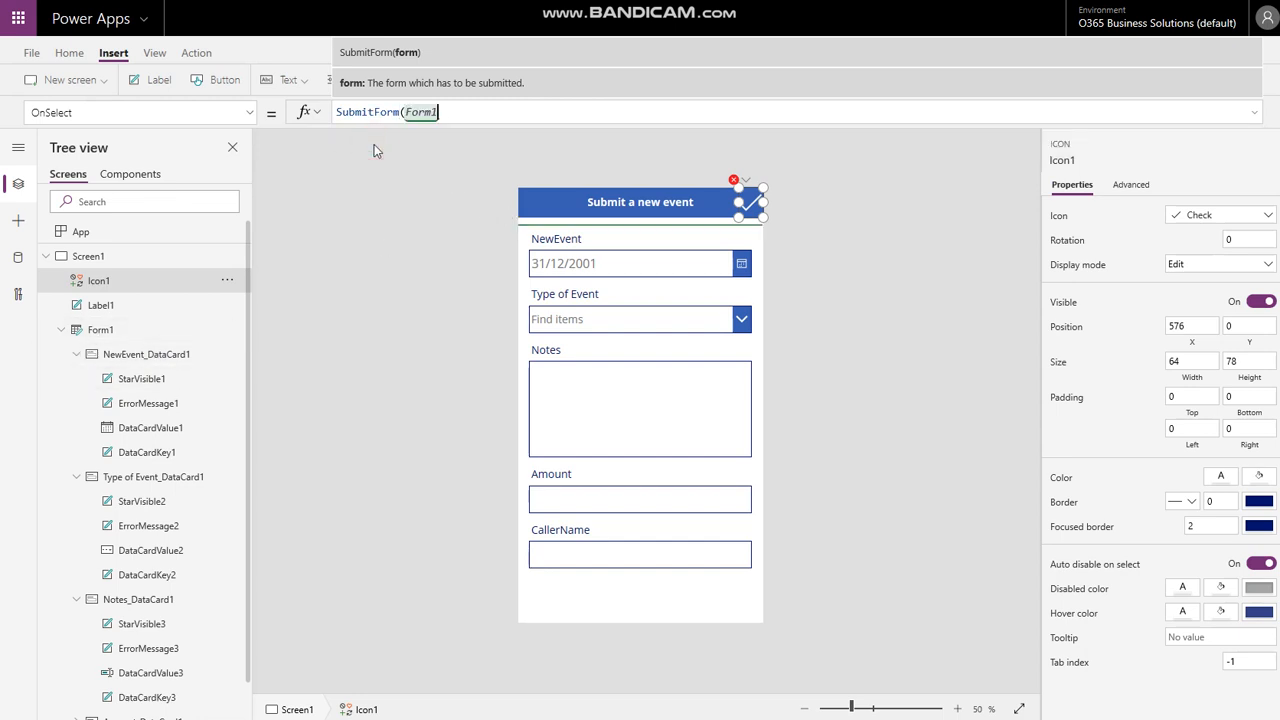
type(")")
left_click(423, 228)
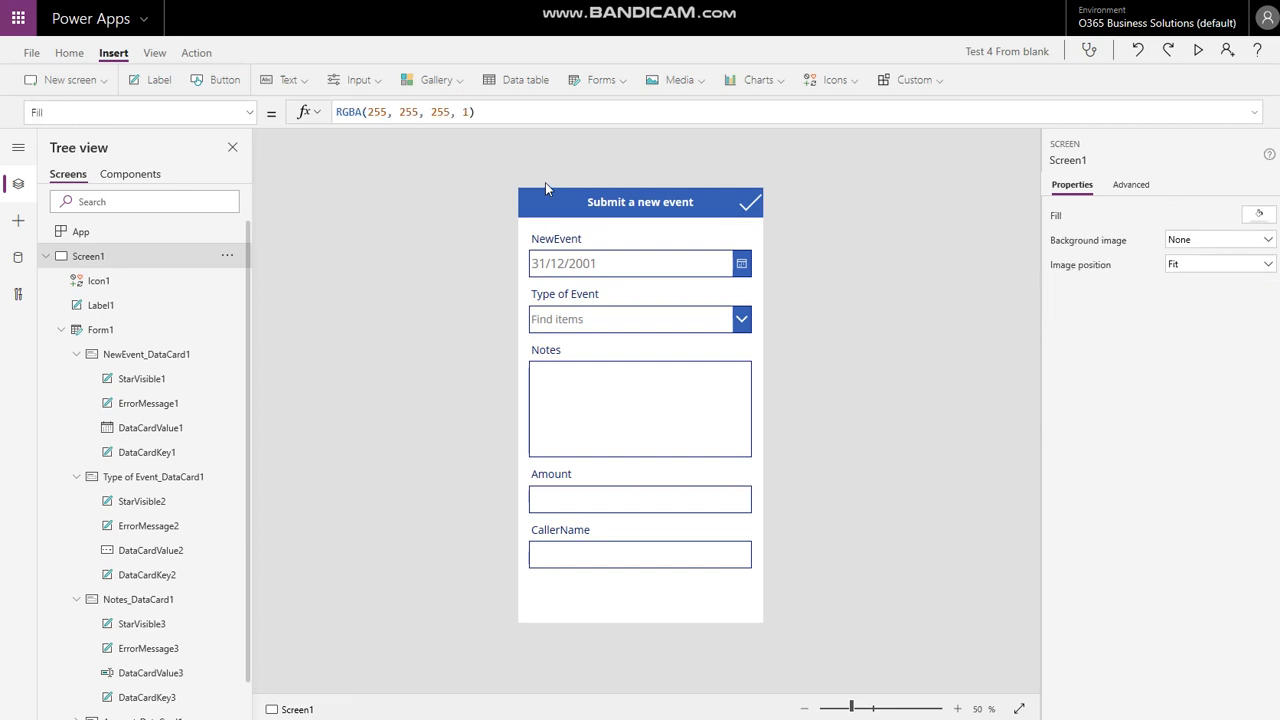
- Set Form1's OnSuccess property to ResetForm(Form1)
left_click(63, 332)
left_click(105, 334)
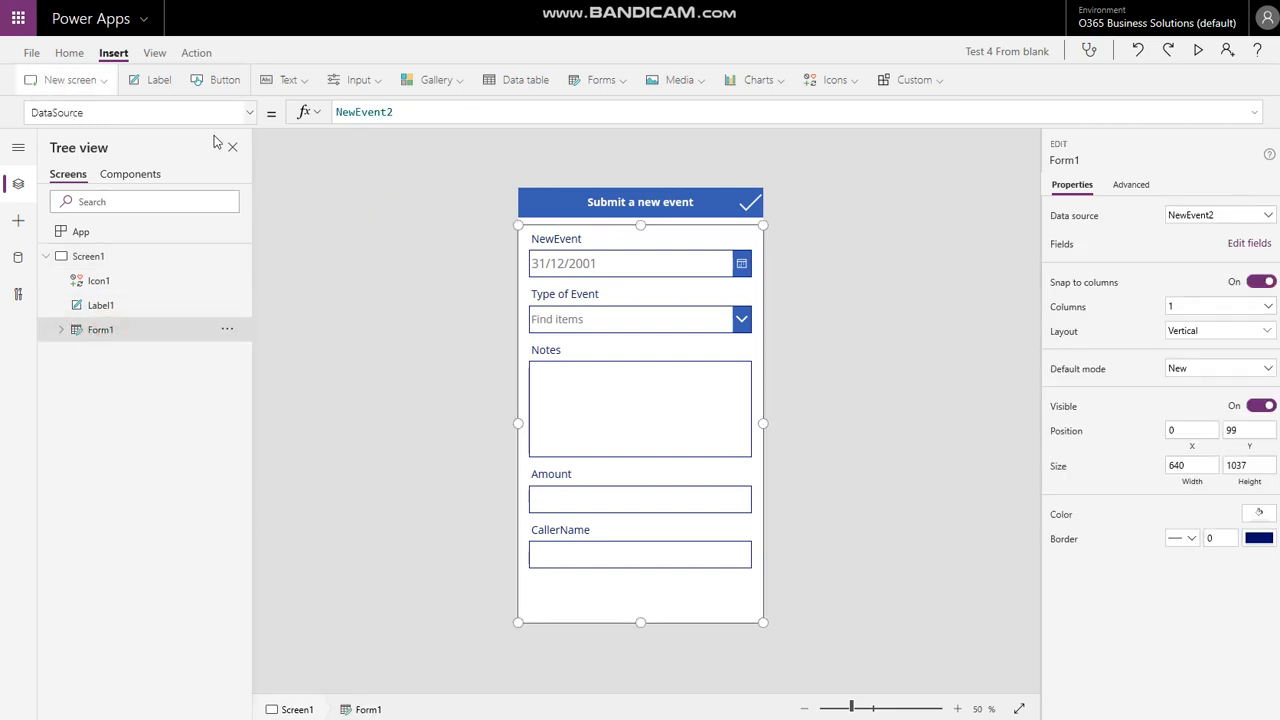
left_click(249, 112)
scroll(100, 380, "down", 1)
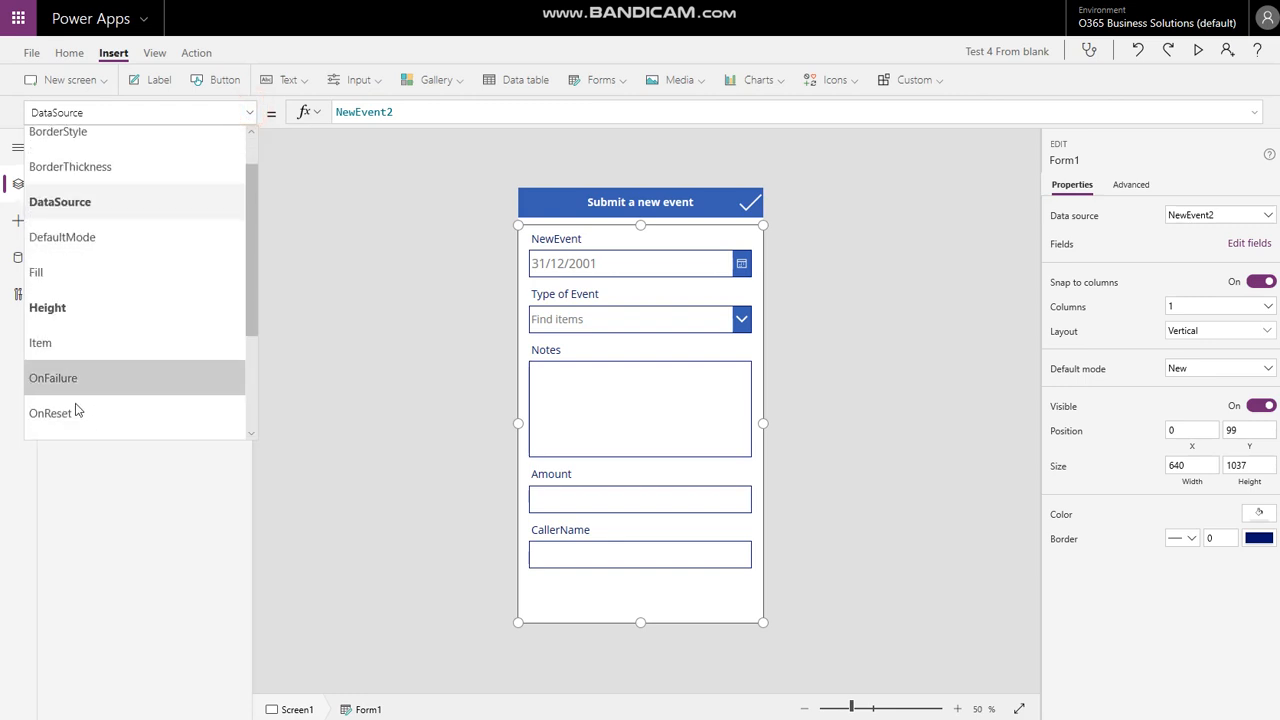
scroll(80, 400, "down", 1)
left_click(90, 400)
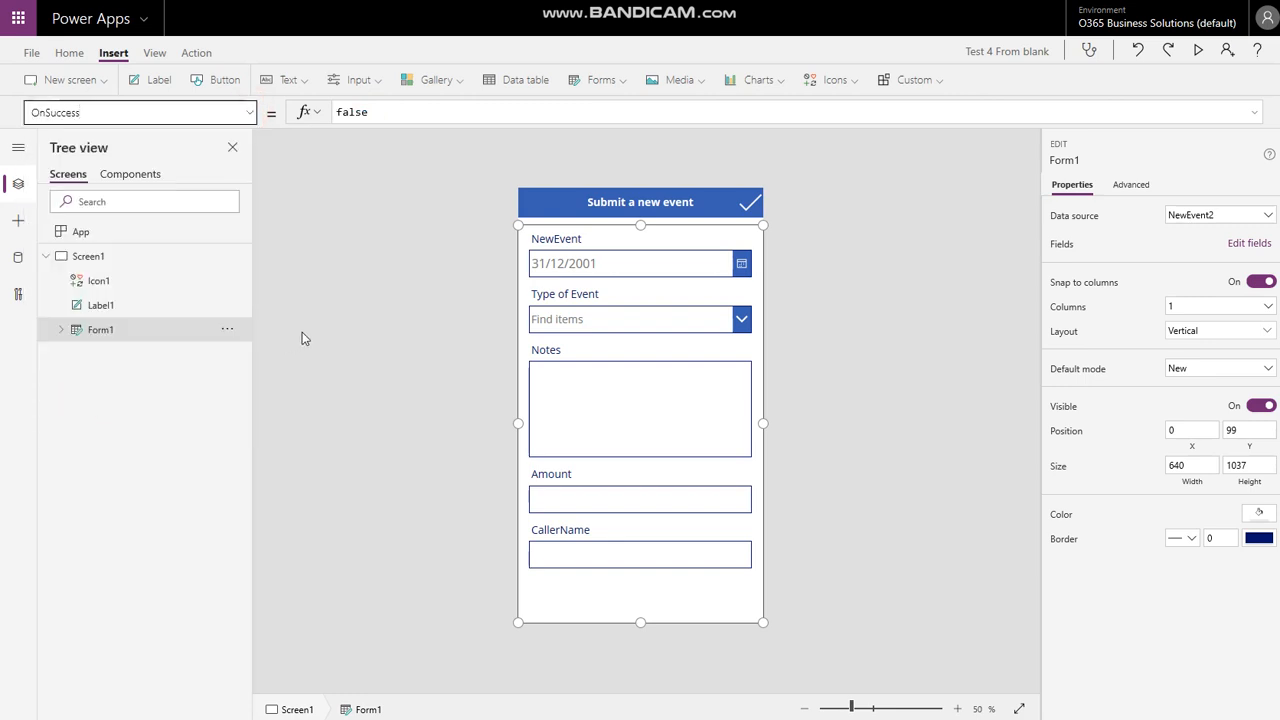
double_click(393, 112)
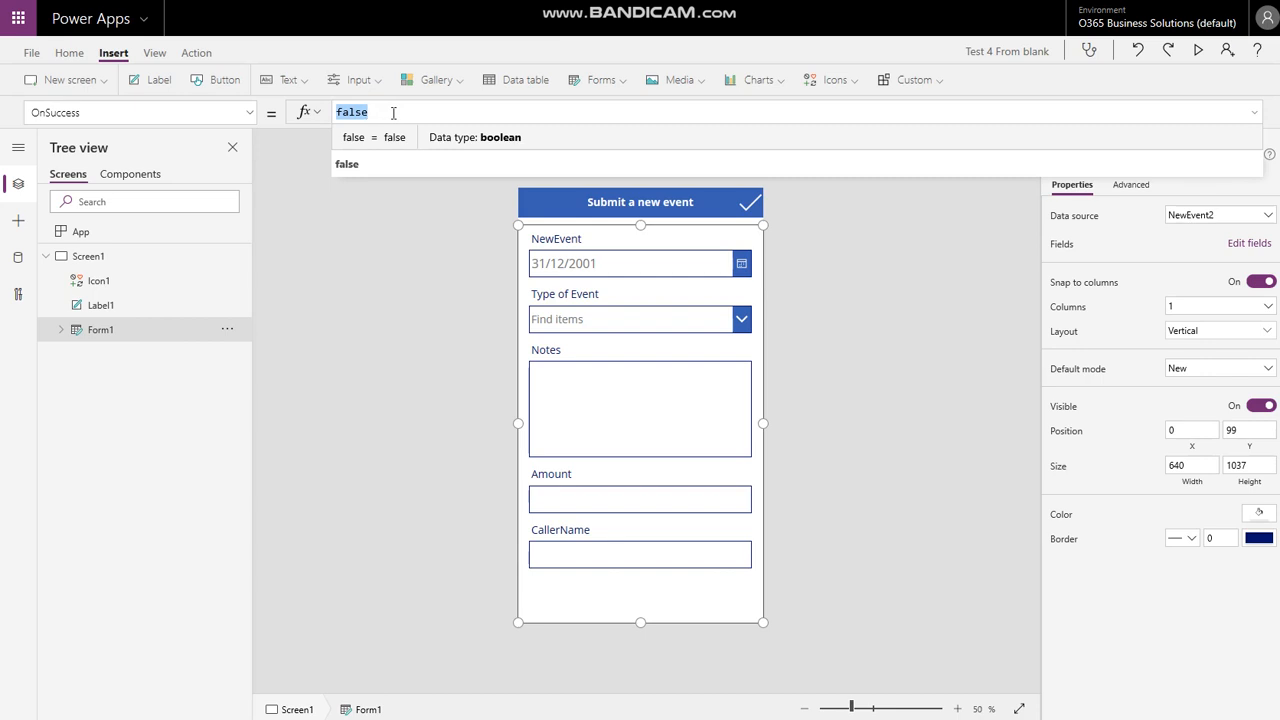
type("Resetfo")
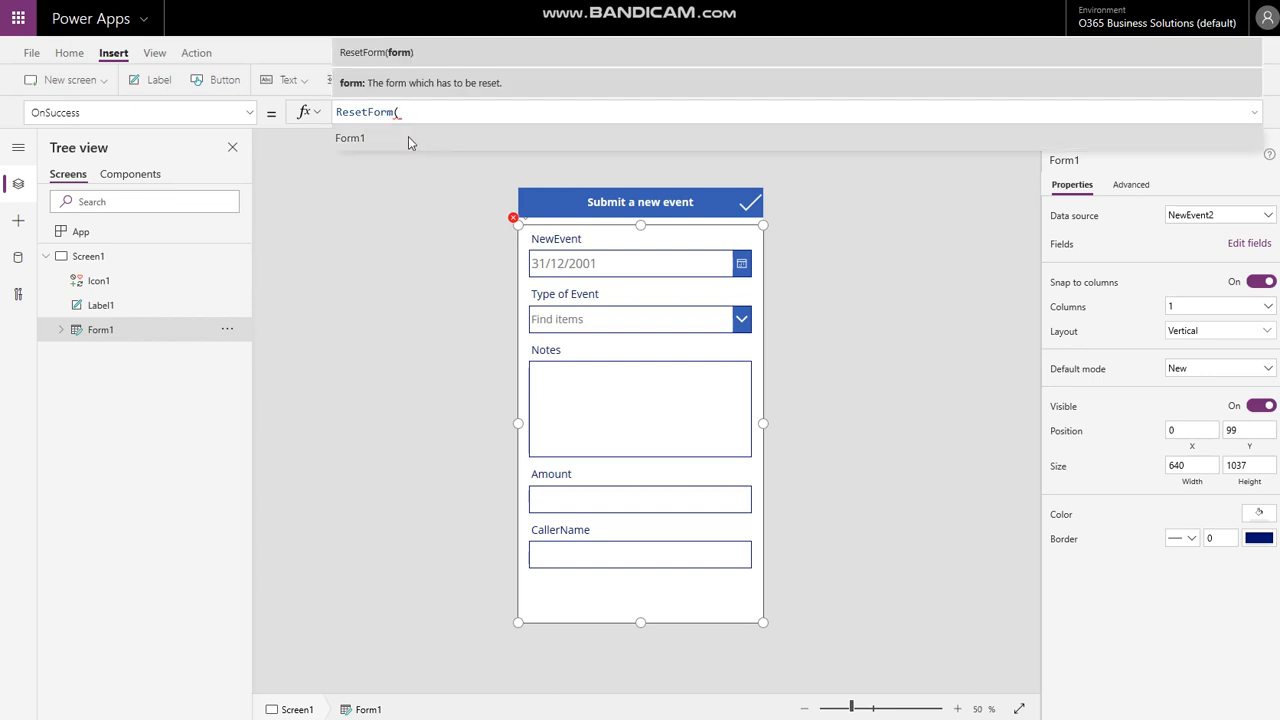
type("Form1)")
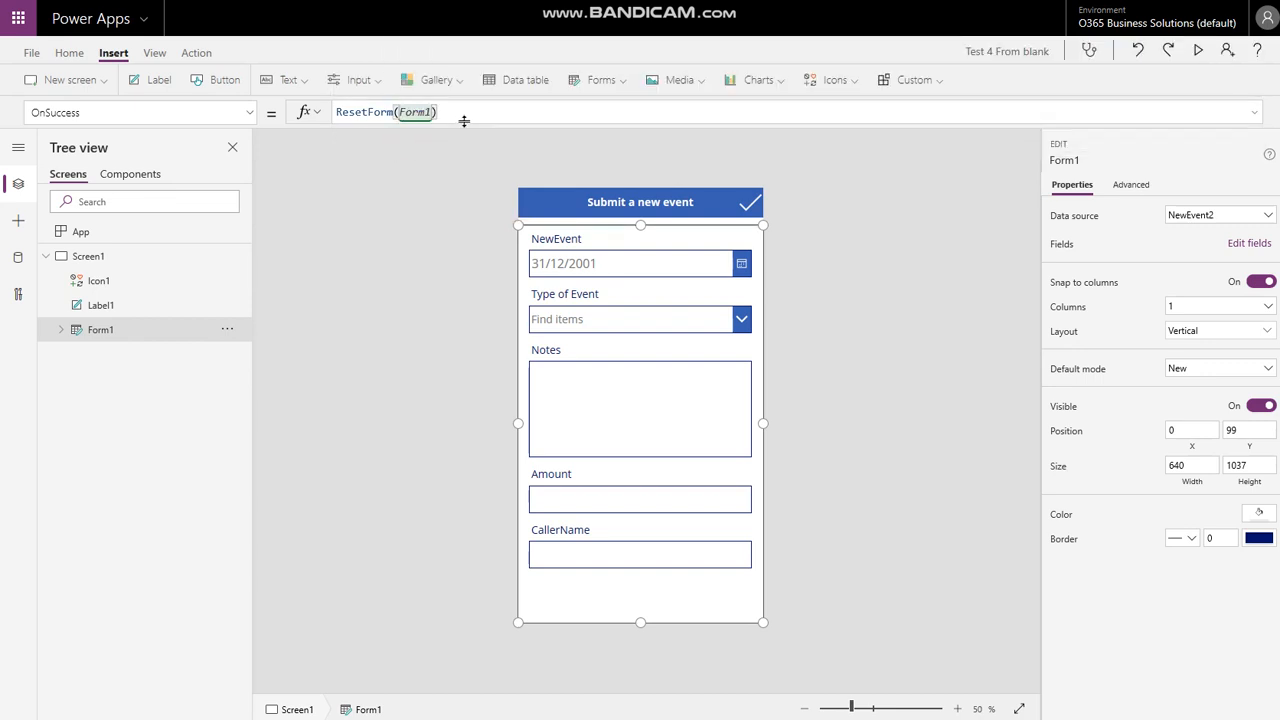
left_click(377, 251)
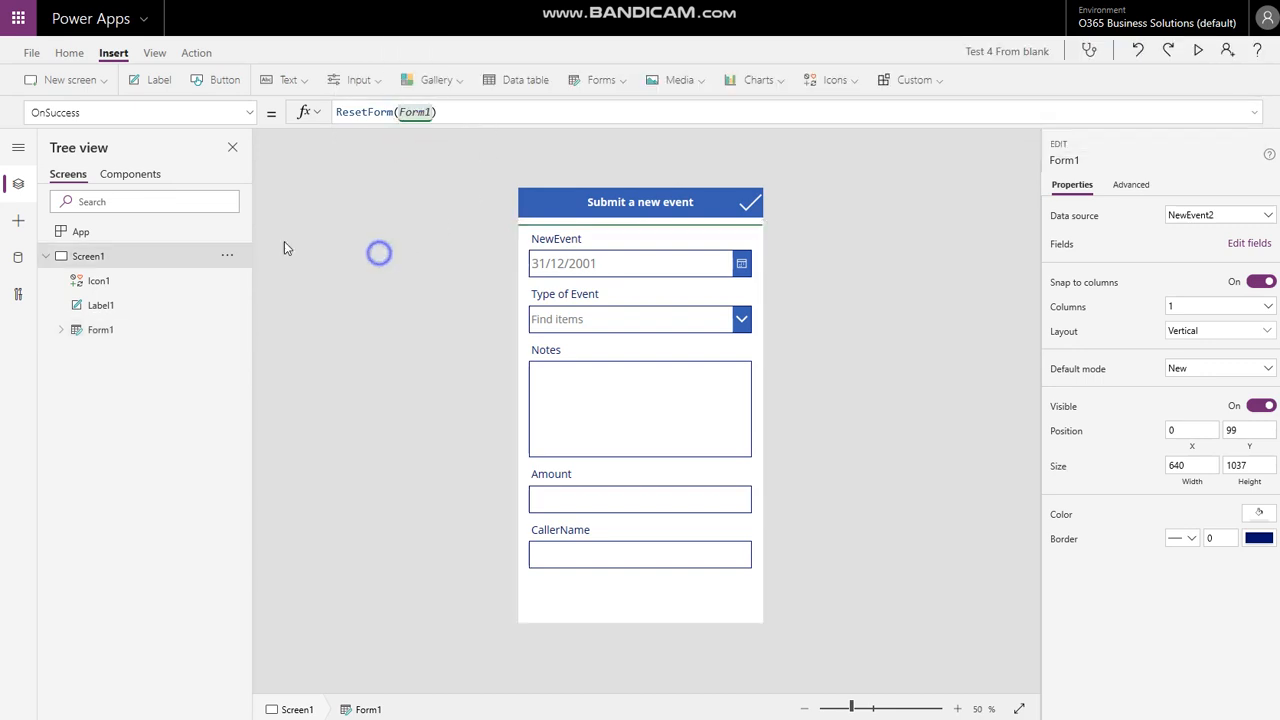
- Preview the app and enter date 01/03/2020 with event type Wedding
left_click(317, 199)
left_click(932, 214)
left_click(1198, 49)
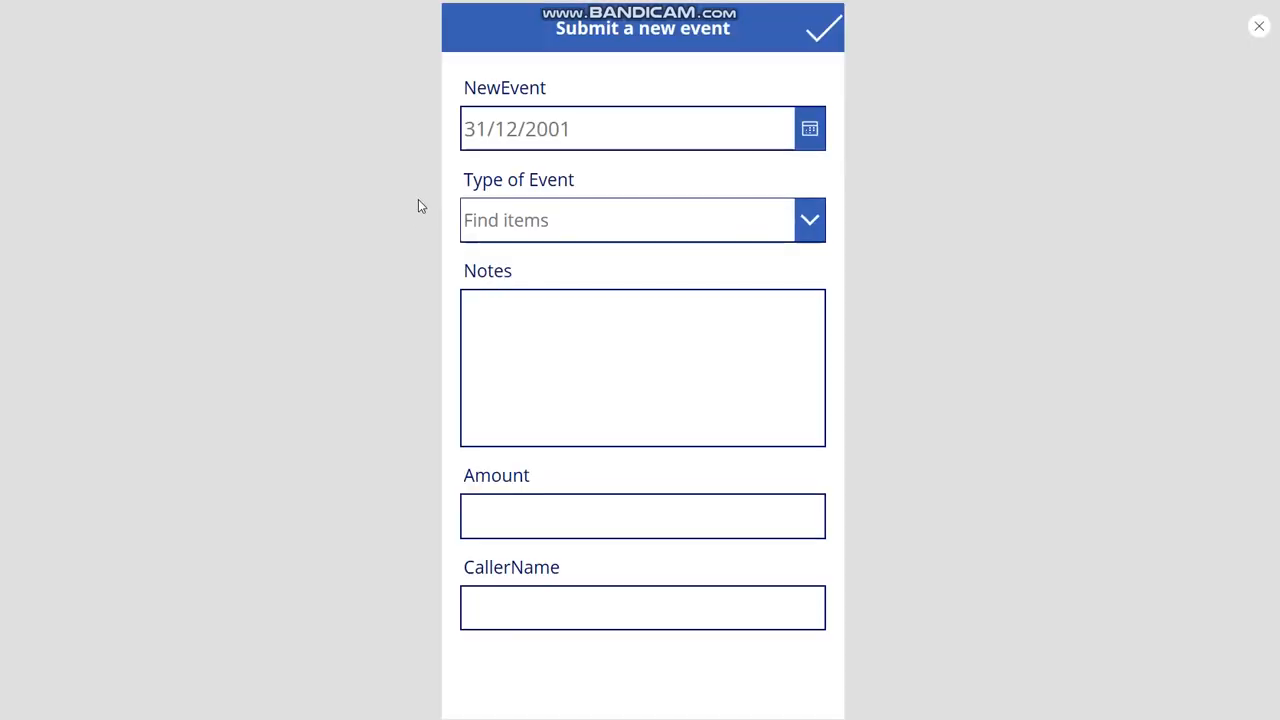
left_click(808, 128)
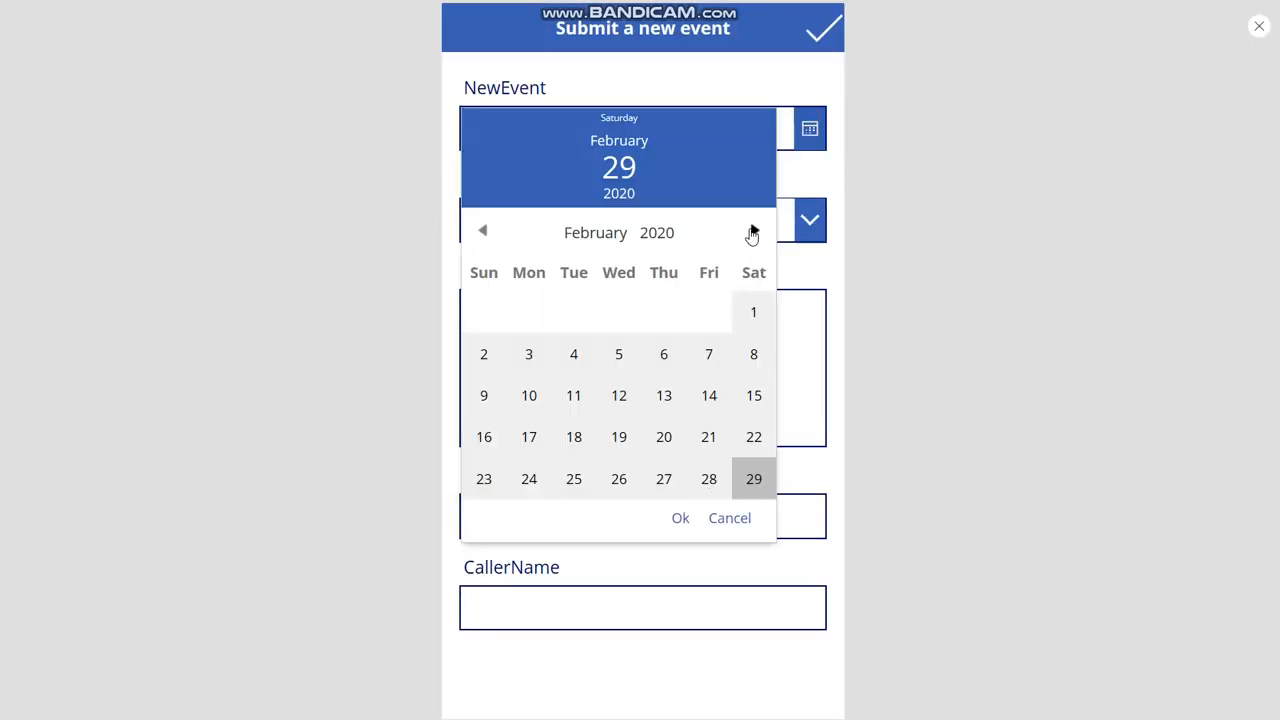
left_click(754, 231)
left_click(482, 316)
left_click(680, 517)
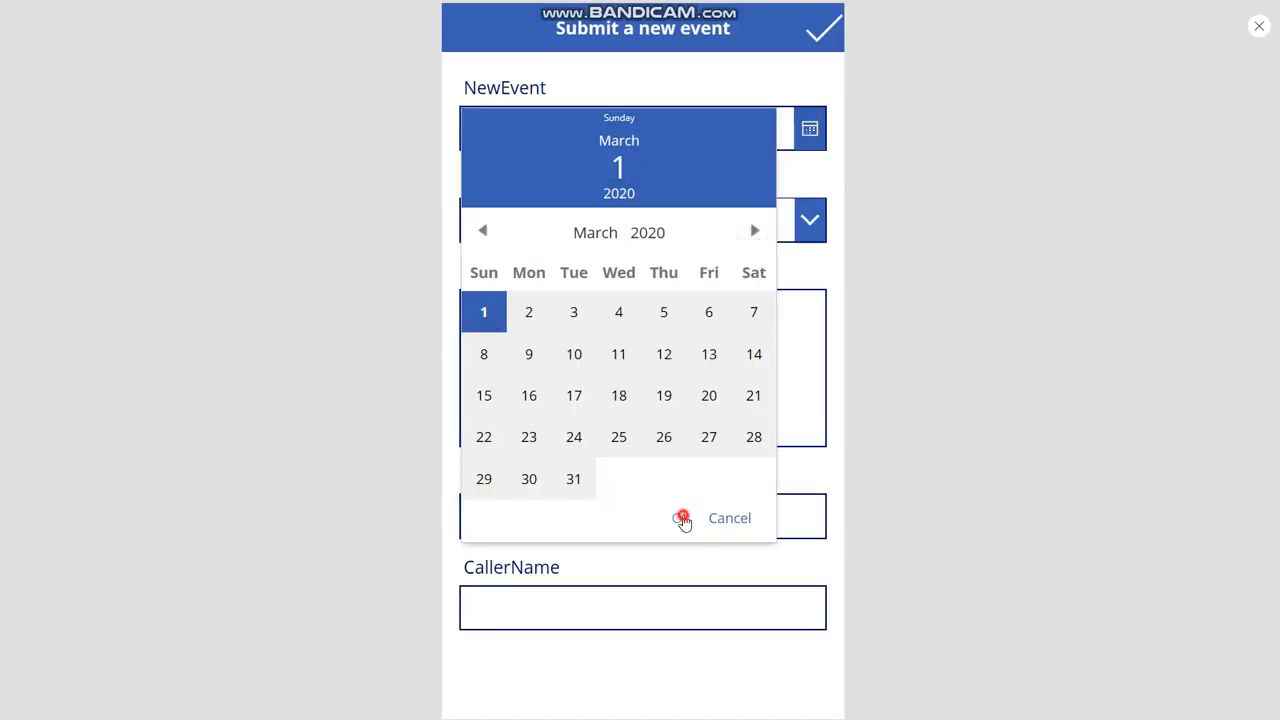
left_click(563, 230)
left_click(580, 266)
- Fill Notes 'party starts at 2pm', Amount 250 and a caller name, then submit
left_click(574, 378)
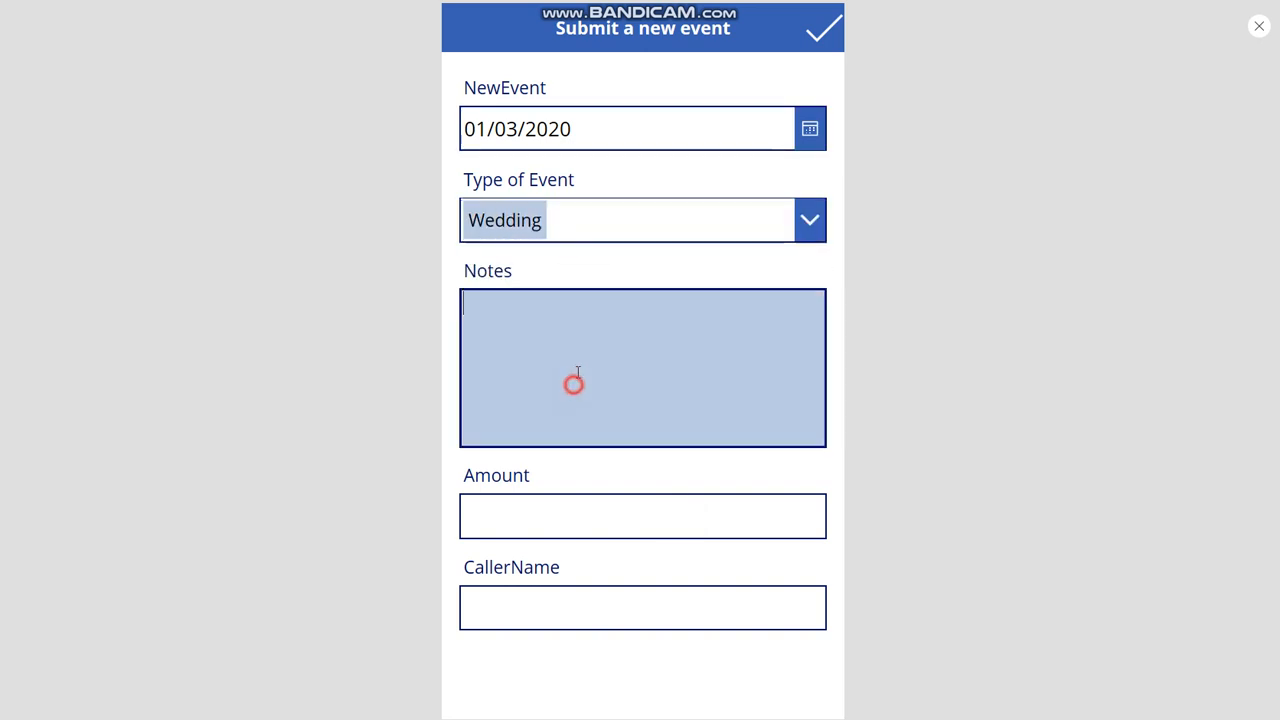
type("party starts at 2")
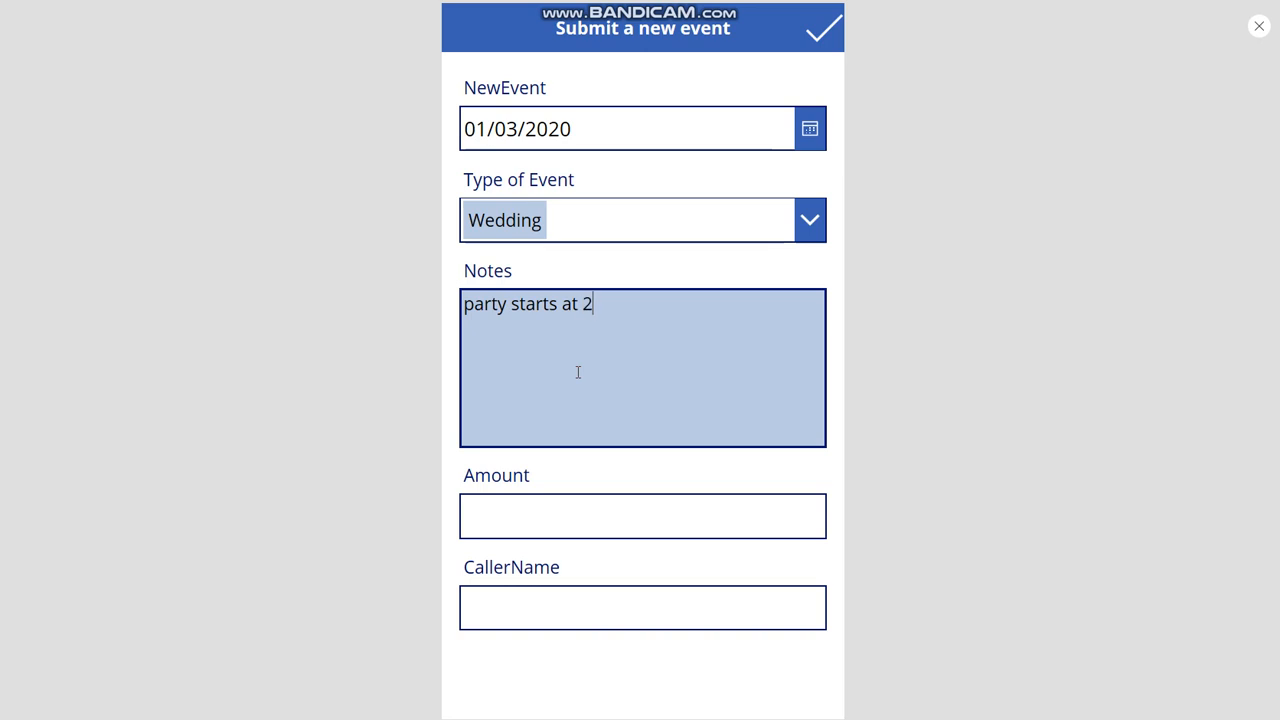
type("pm")
left_click(517, 505)
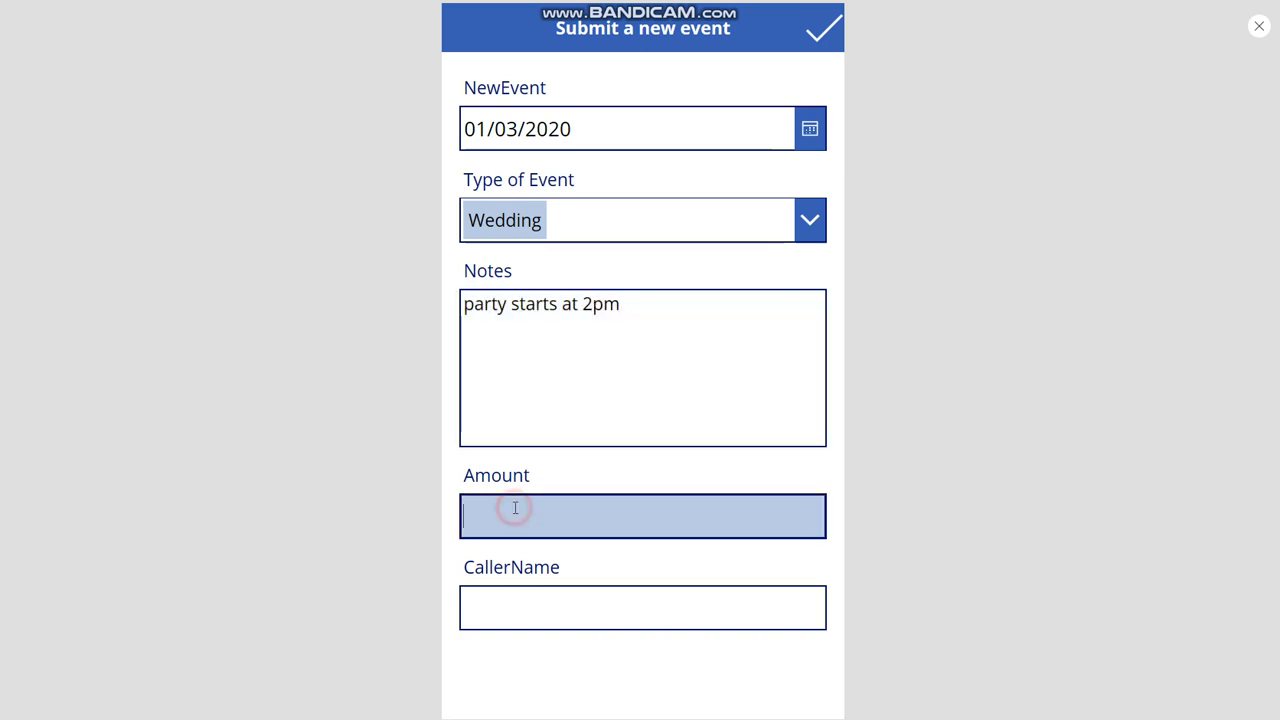
type("250")
left_click(521, 614)
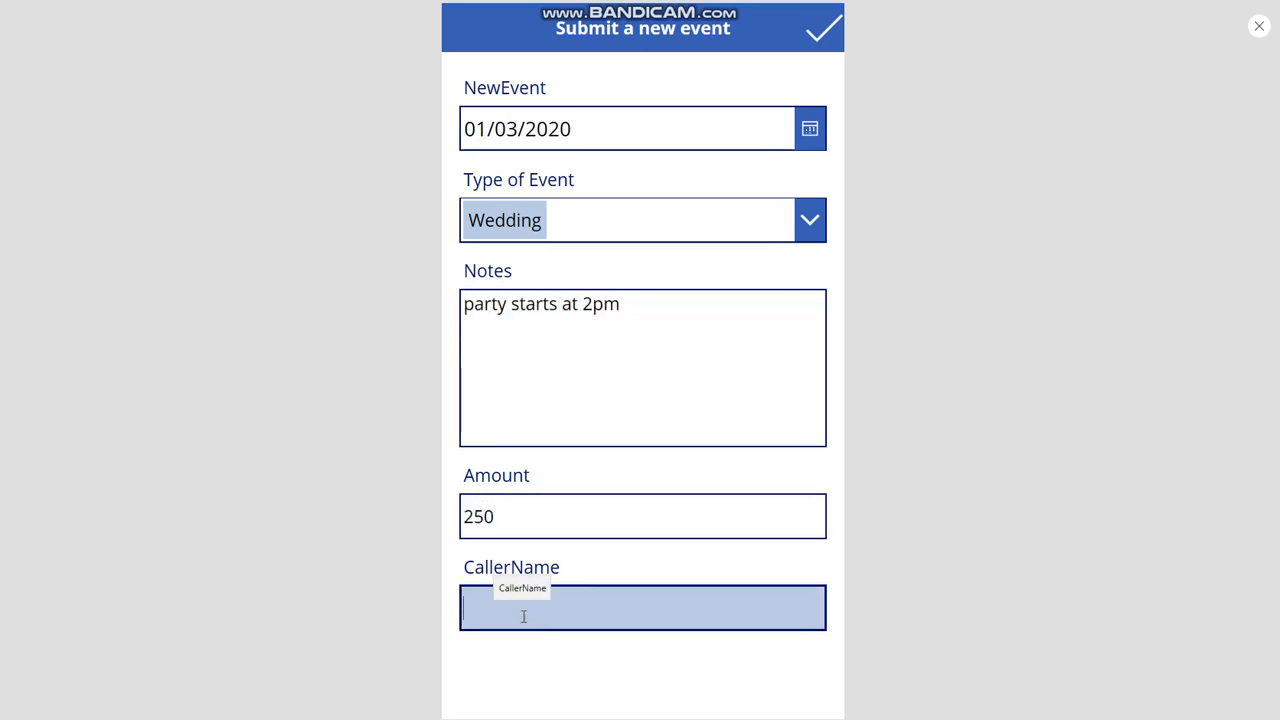
type("D Ward")
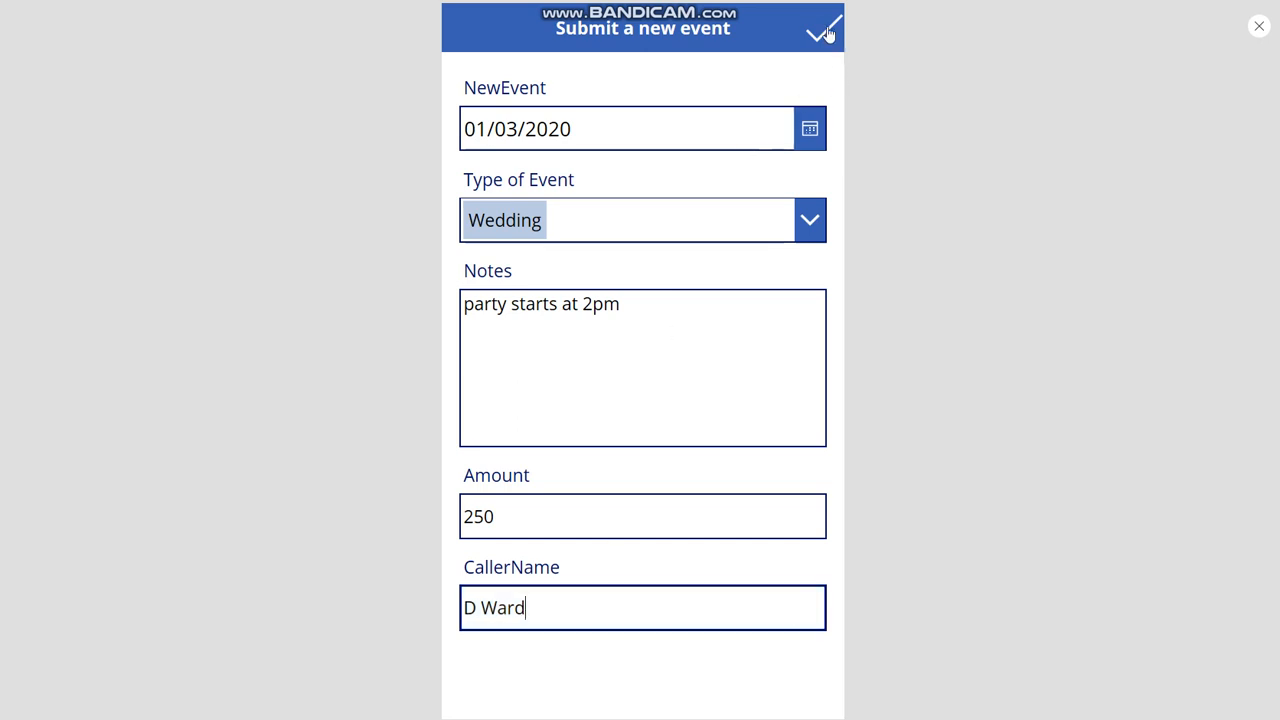
left_click(828, 34)
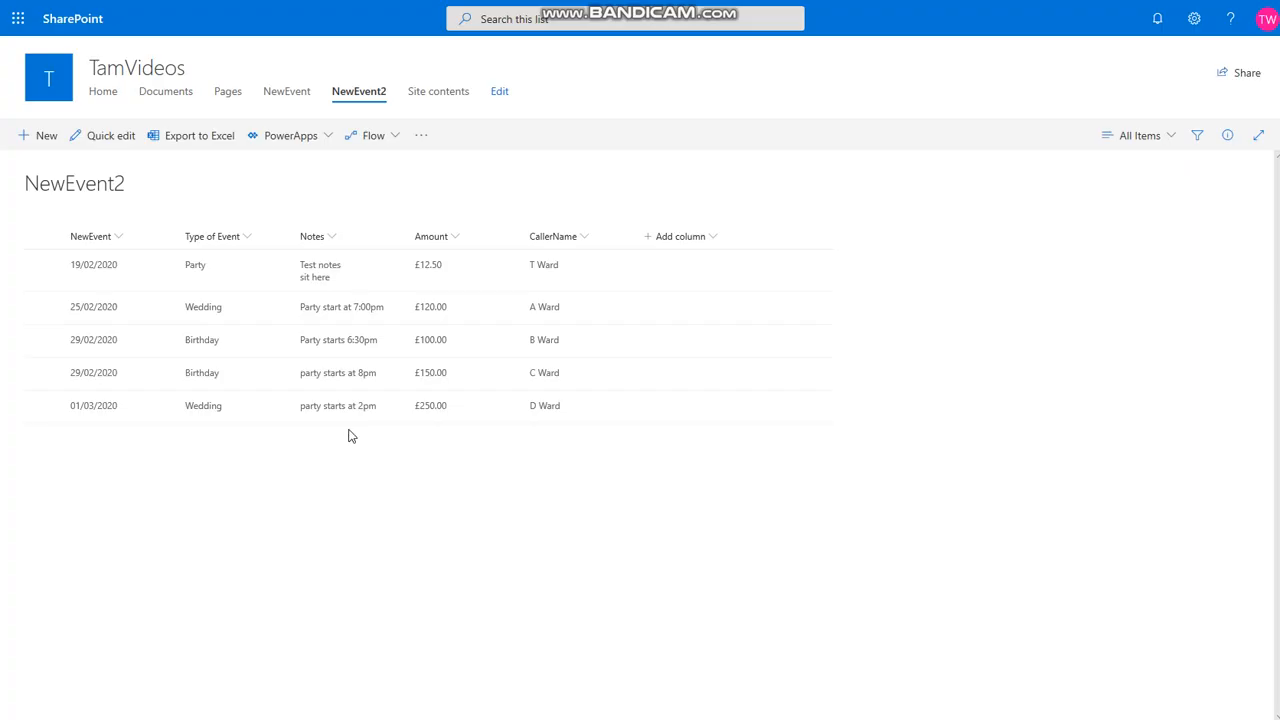
left_click(257, 489)
- Check the new 01/03/2020 Wedding row for £250.00 in NewEvent2, then clear the selection
left_click(42, 406)
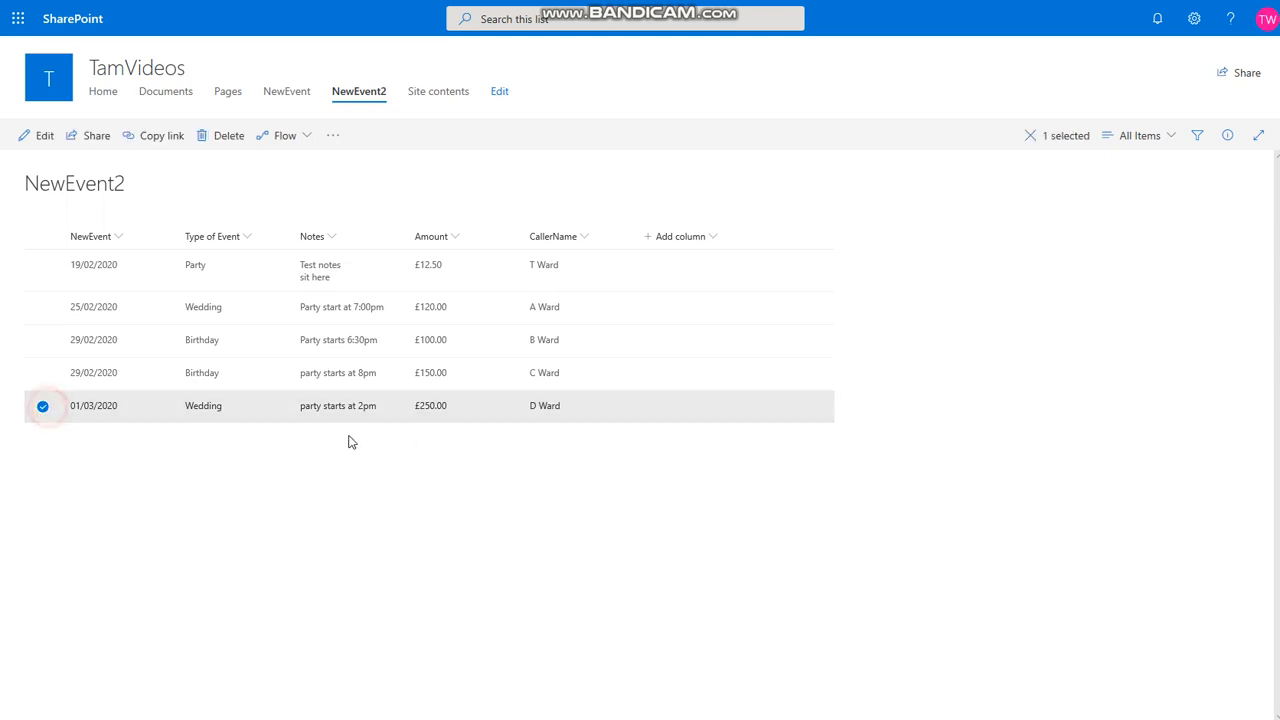
left_click(289, 484)
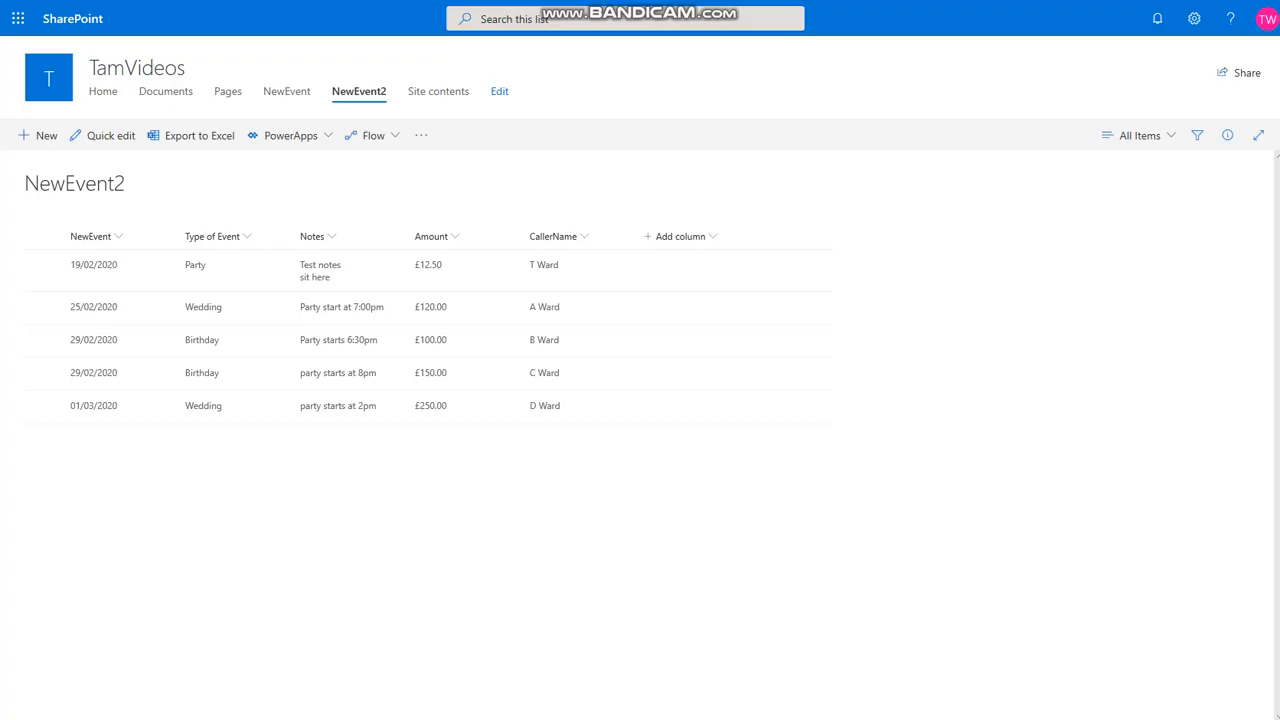
left_click(541, 188)
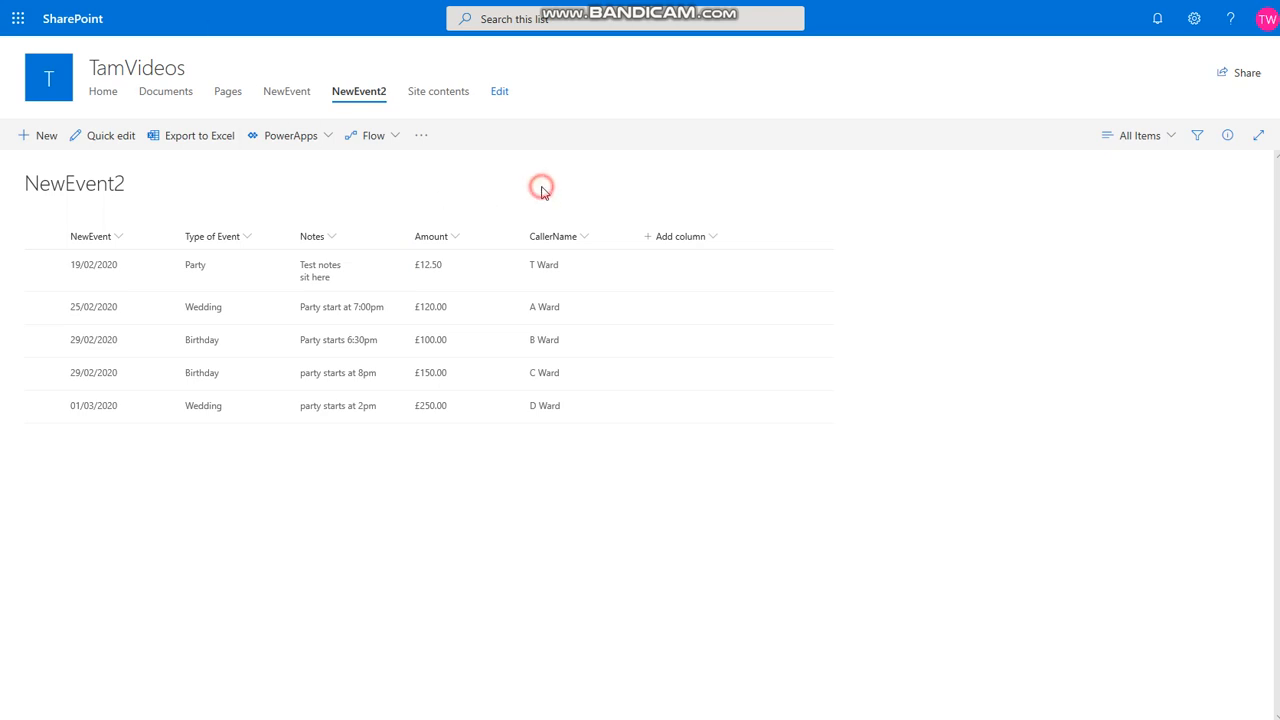